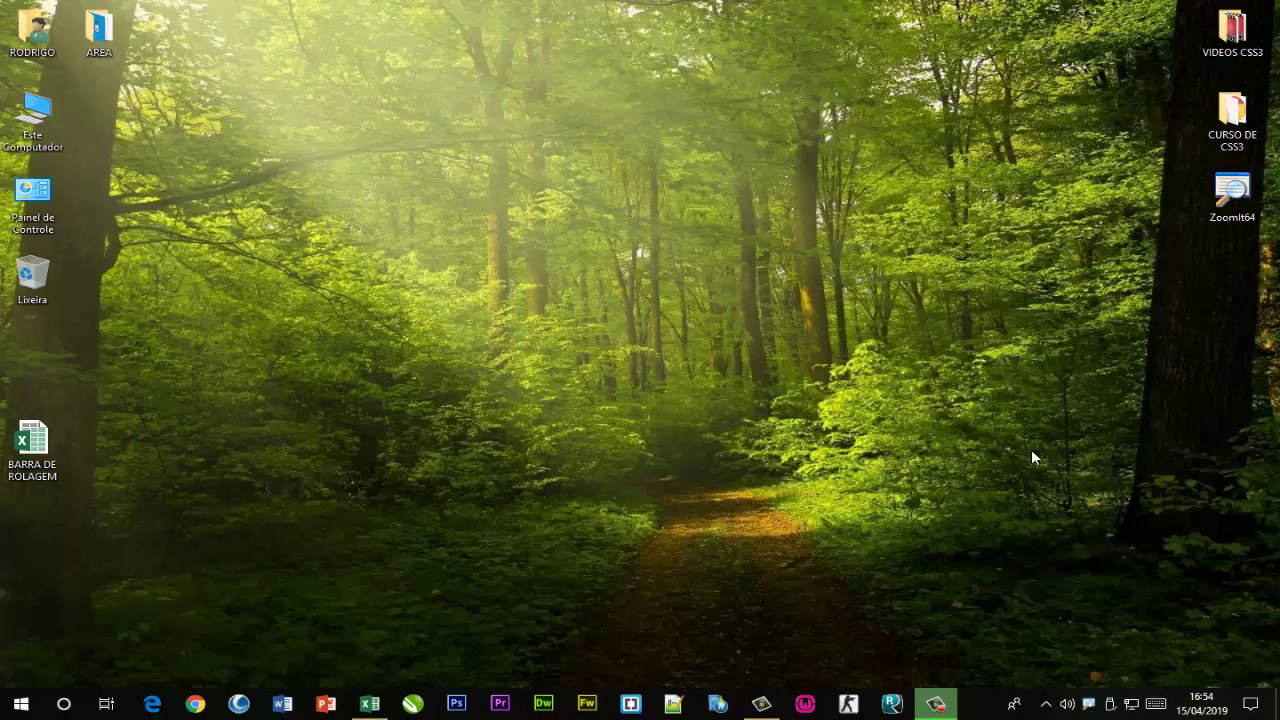
Restore the BARRA DE ROLAGEM workbook window showing the VENDAS sales table
click(369, 704)
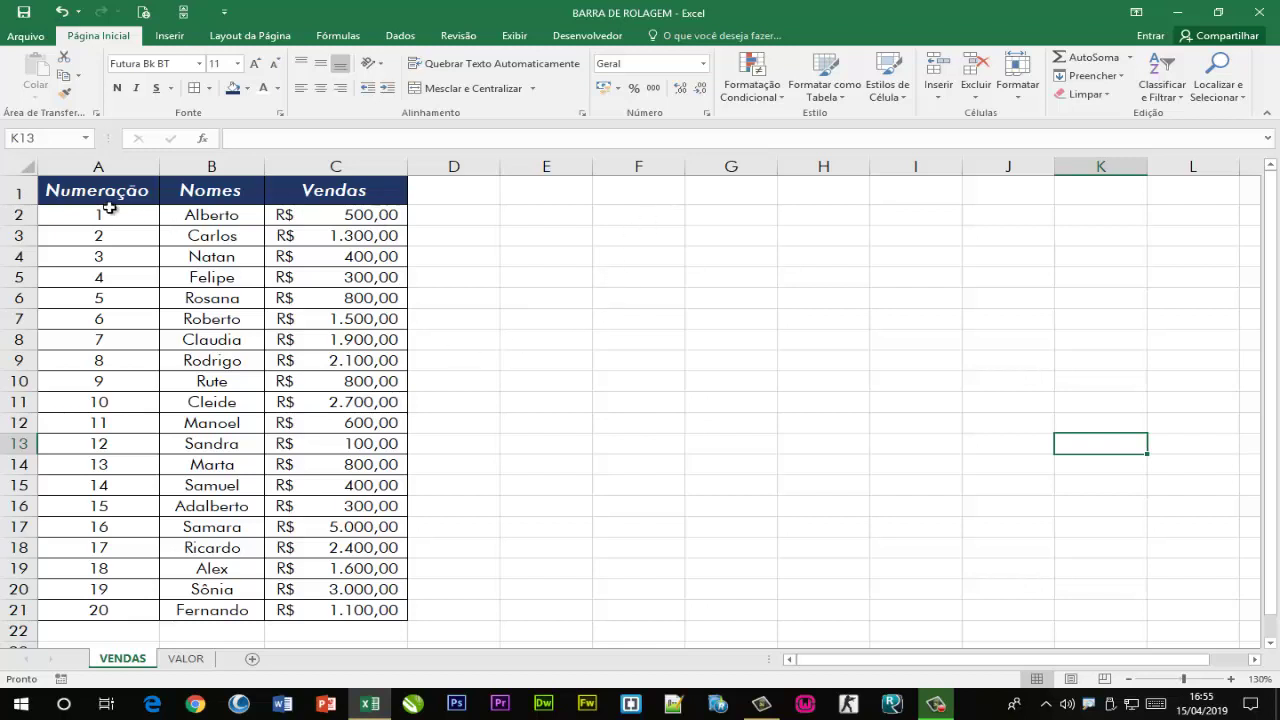
Copy the Numeração, Nomes and Vendas headers from A1:C1 into F1:H1
drag(68, 190, 327, 189)
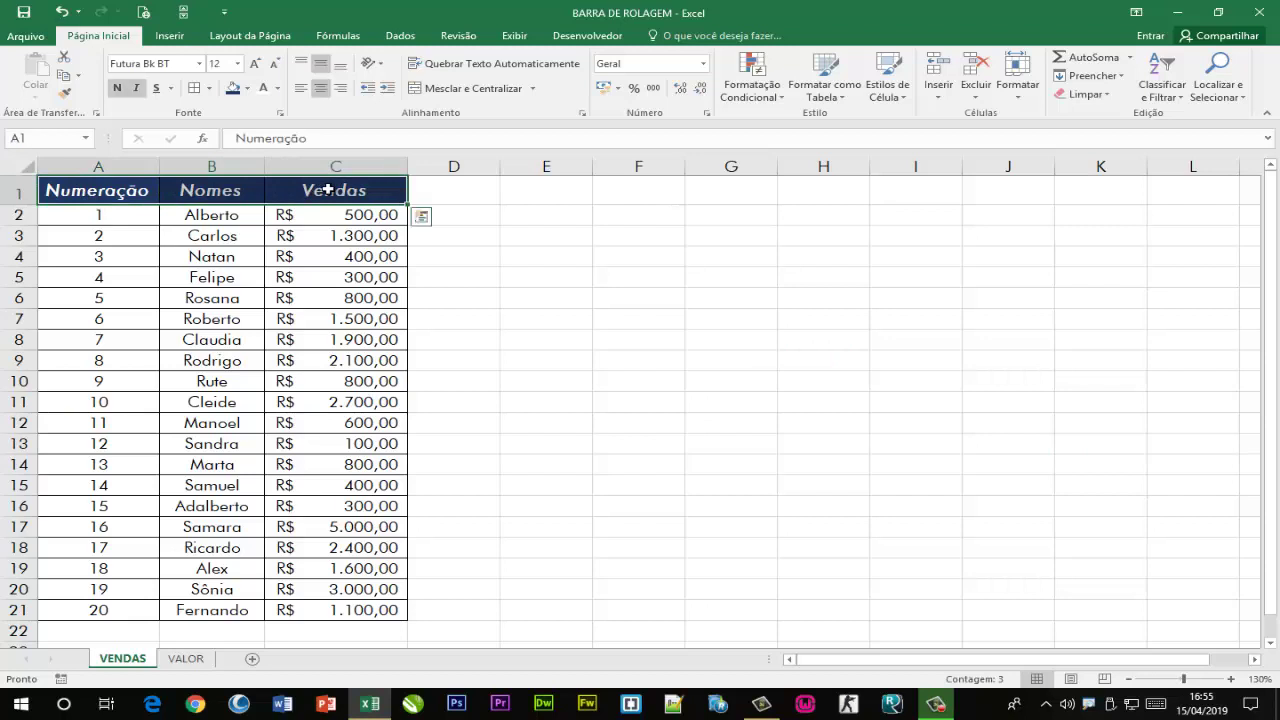
key(ctrl+c)
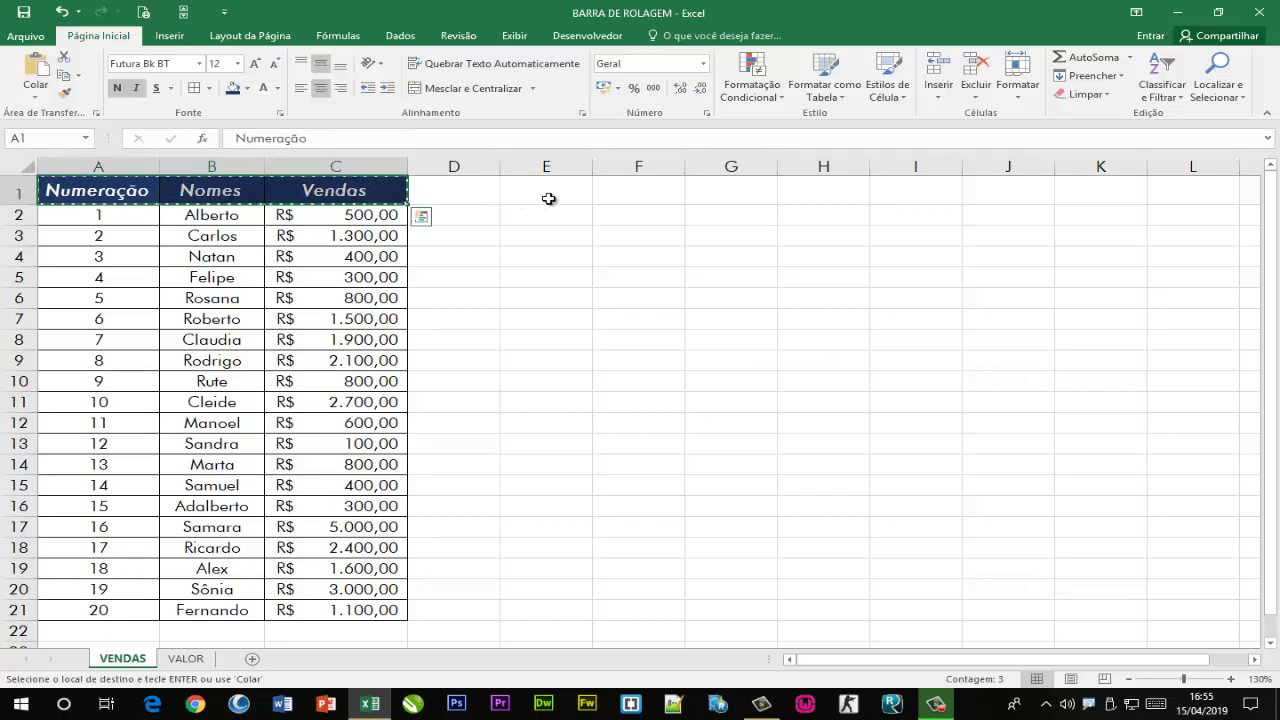
click(657, 186)
key(ctrl+v)
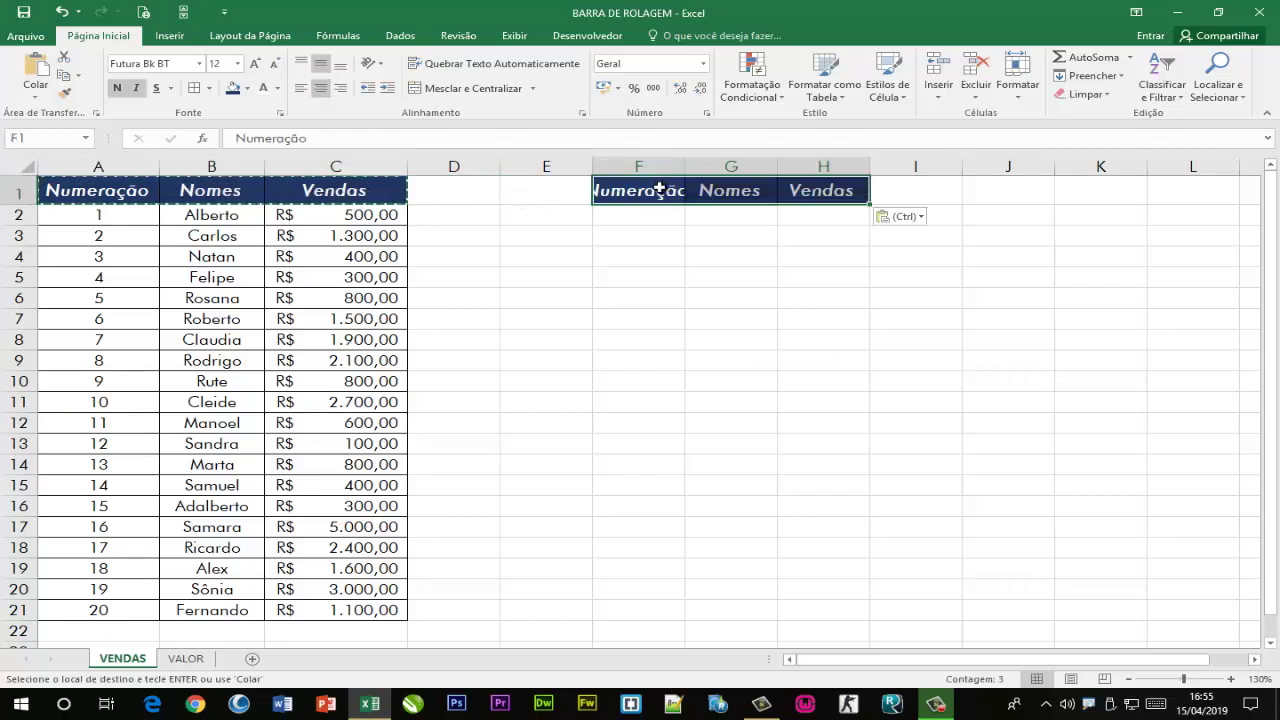
click(723, 277)
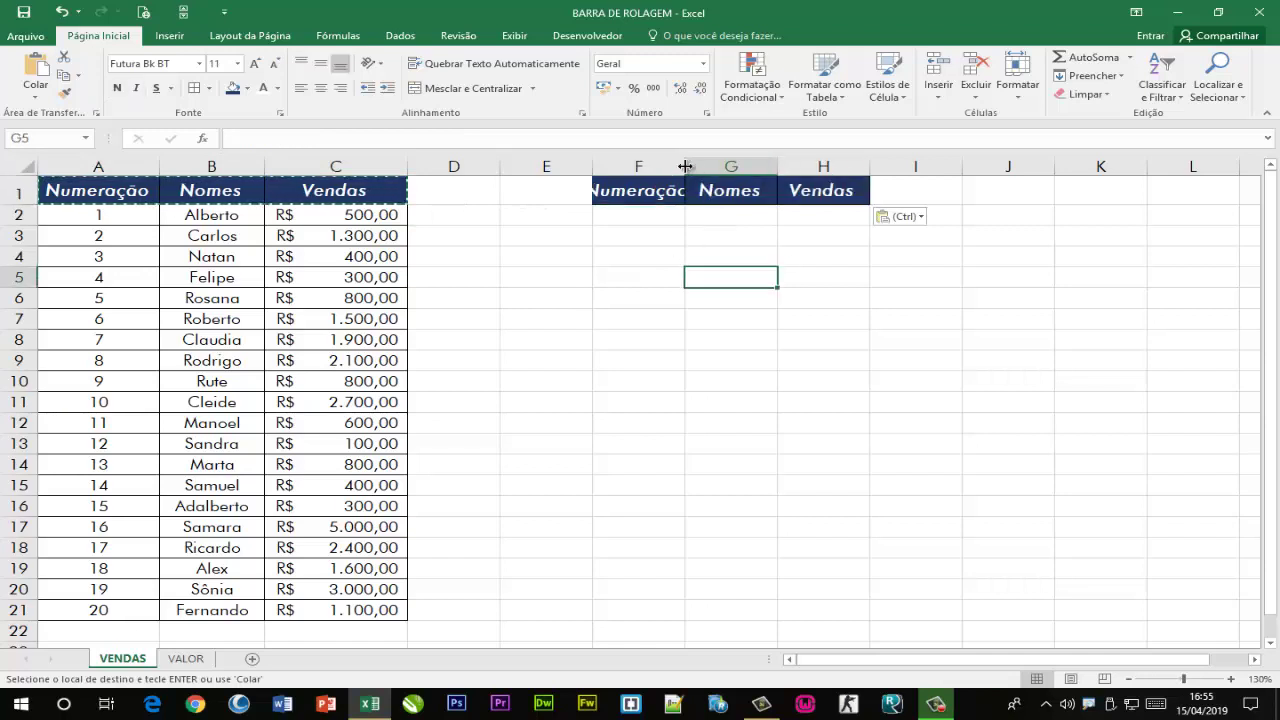
Widen columns F, G and H so the copied headers fit
drag(685, 166, 731, 166)
drag(823, 166, 846, 166)
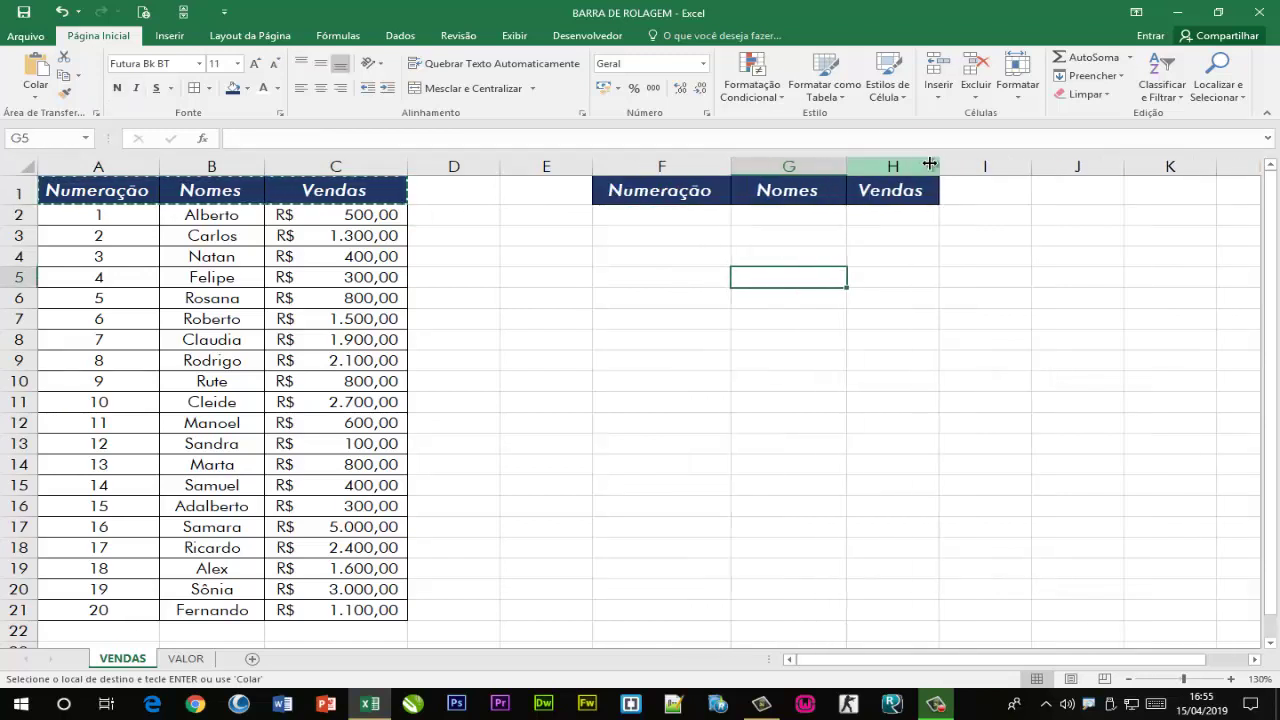
drag(938, 166, 1000, 166)
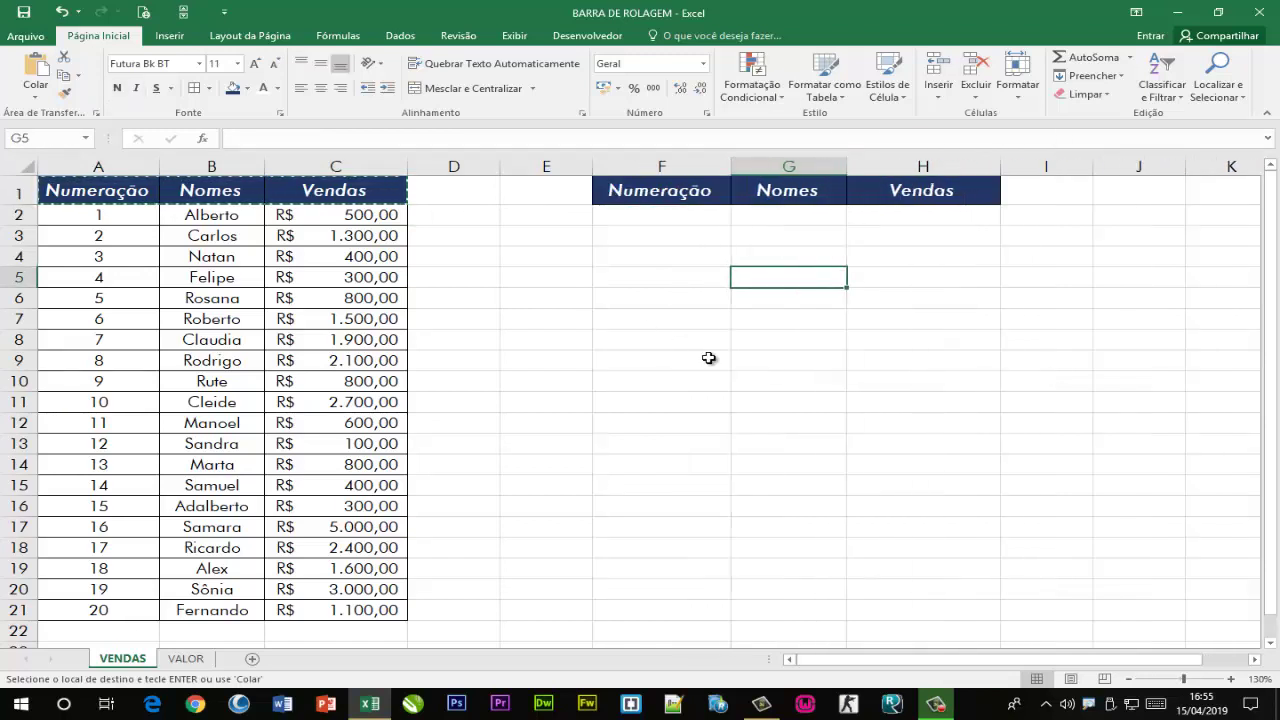
key(Escape)
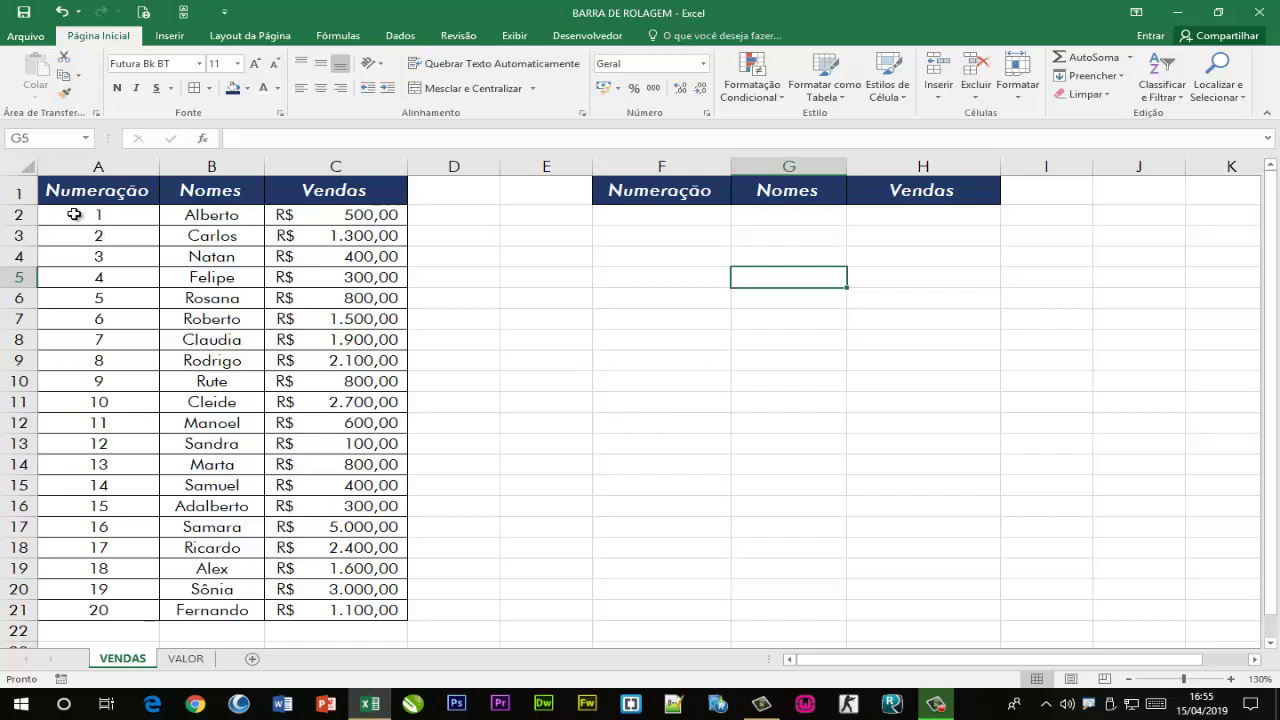
drag(74, 214, 317, 610)
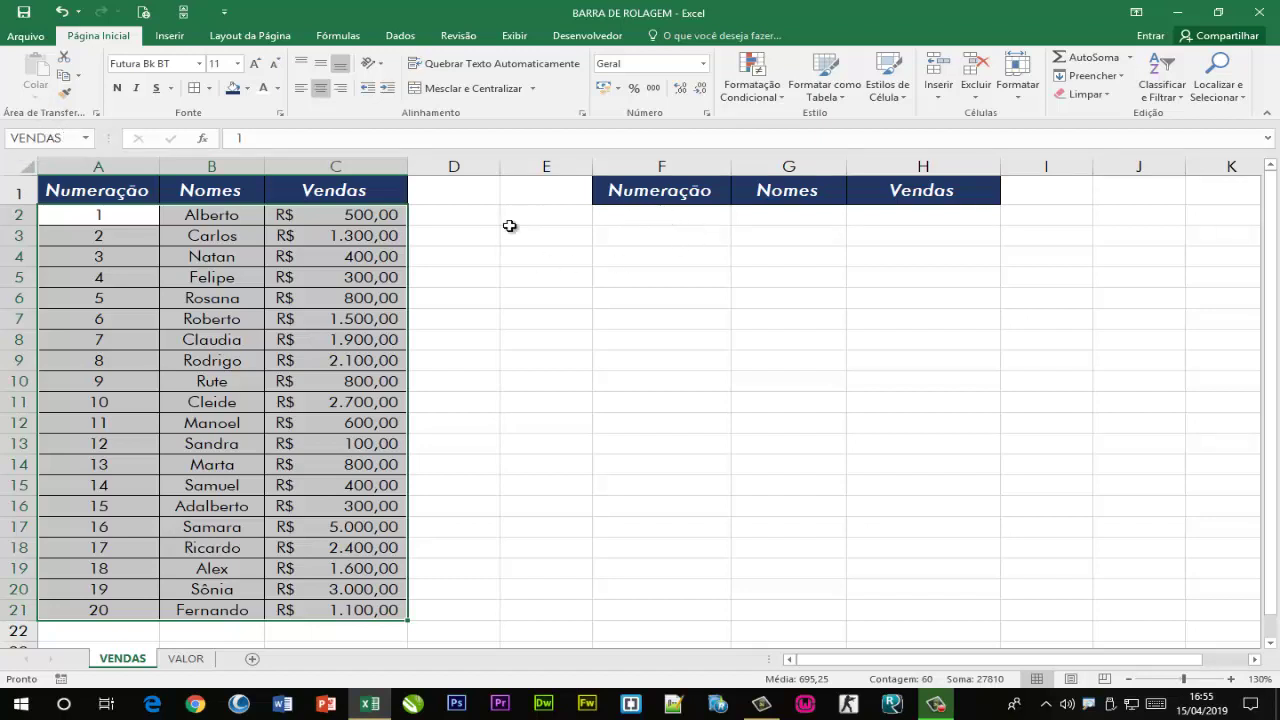
click(437, 300)
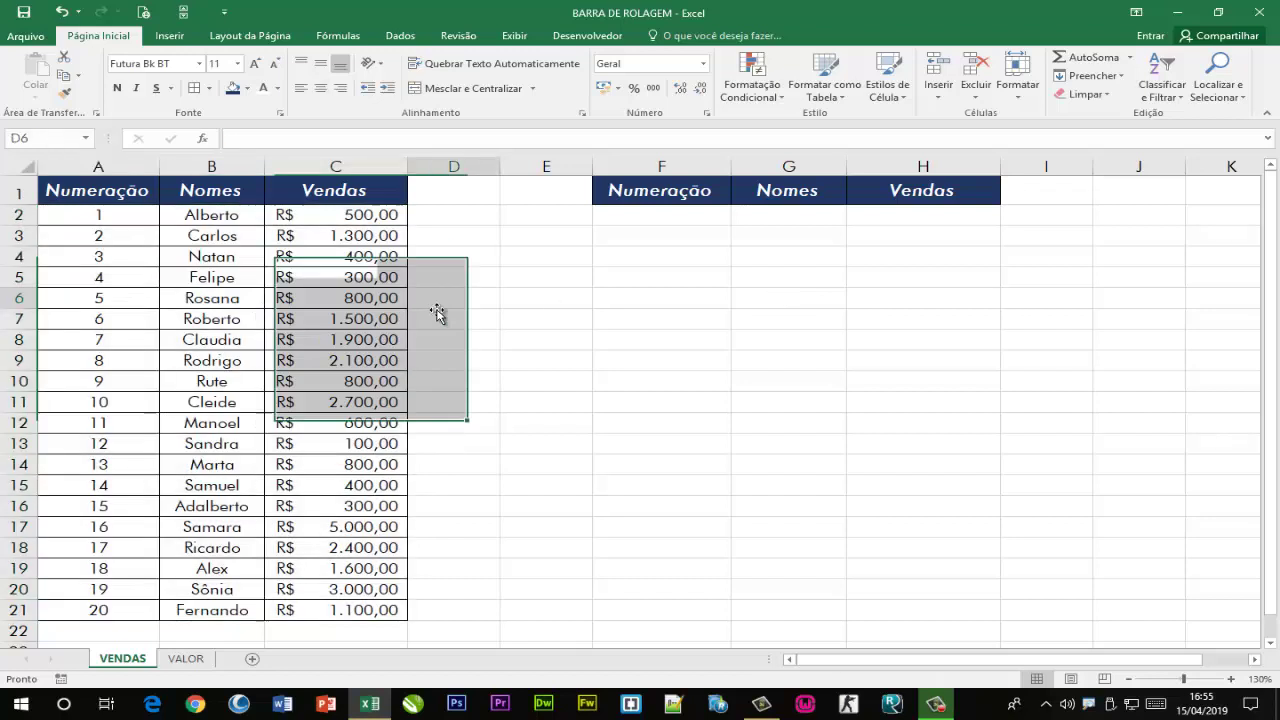
drag(109, 213, 116, 606)
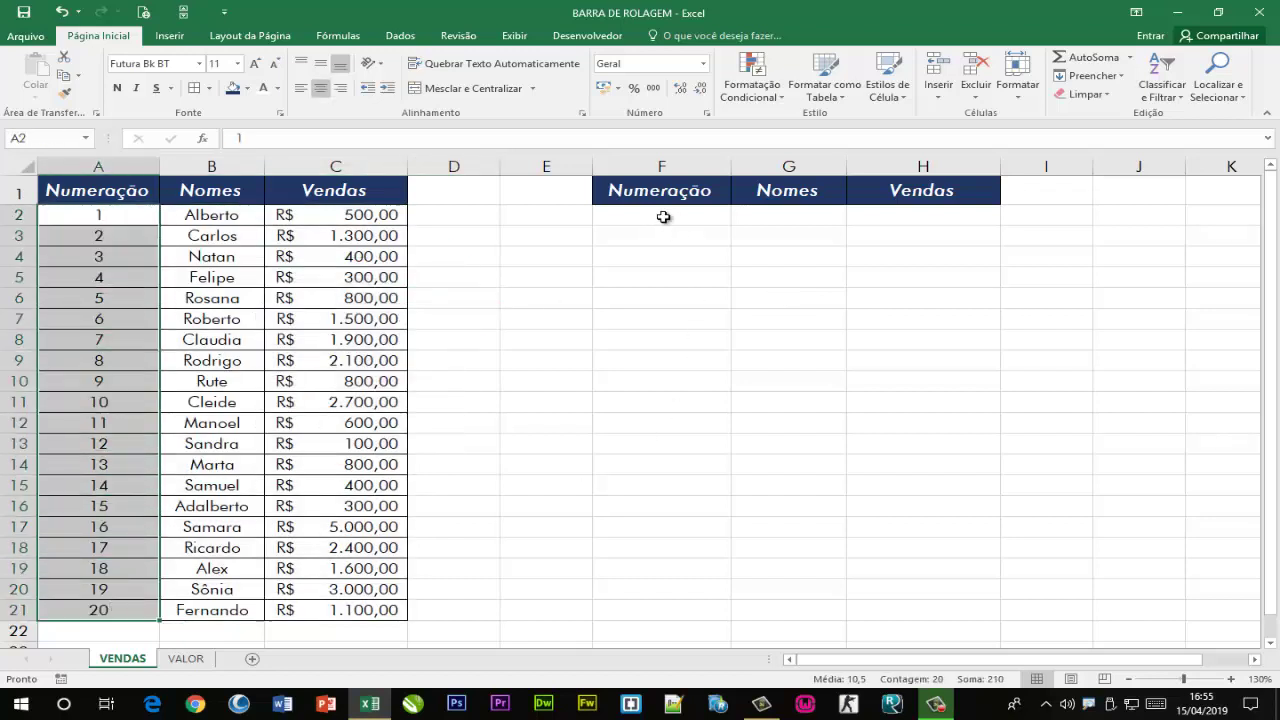
drag(662, 214, 647, 320)
click(963, 376)
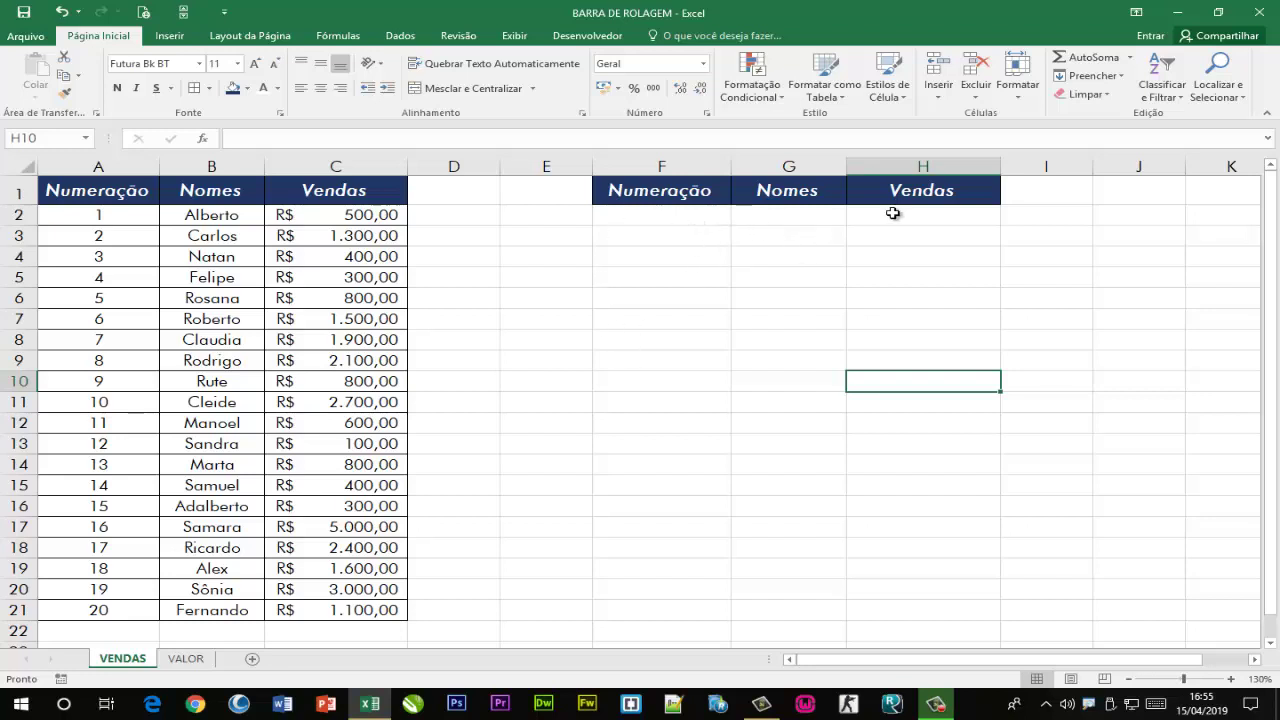
mouse_move(629, 214)
mouse_down()
mouse_move(905, 250)
mouse_move(903, 316)
mouse_up()
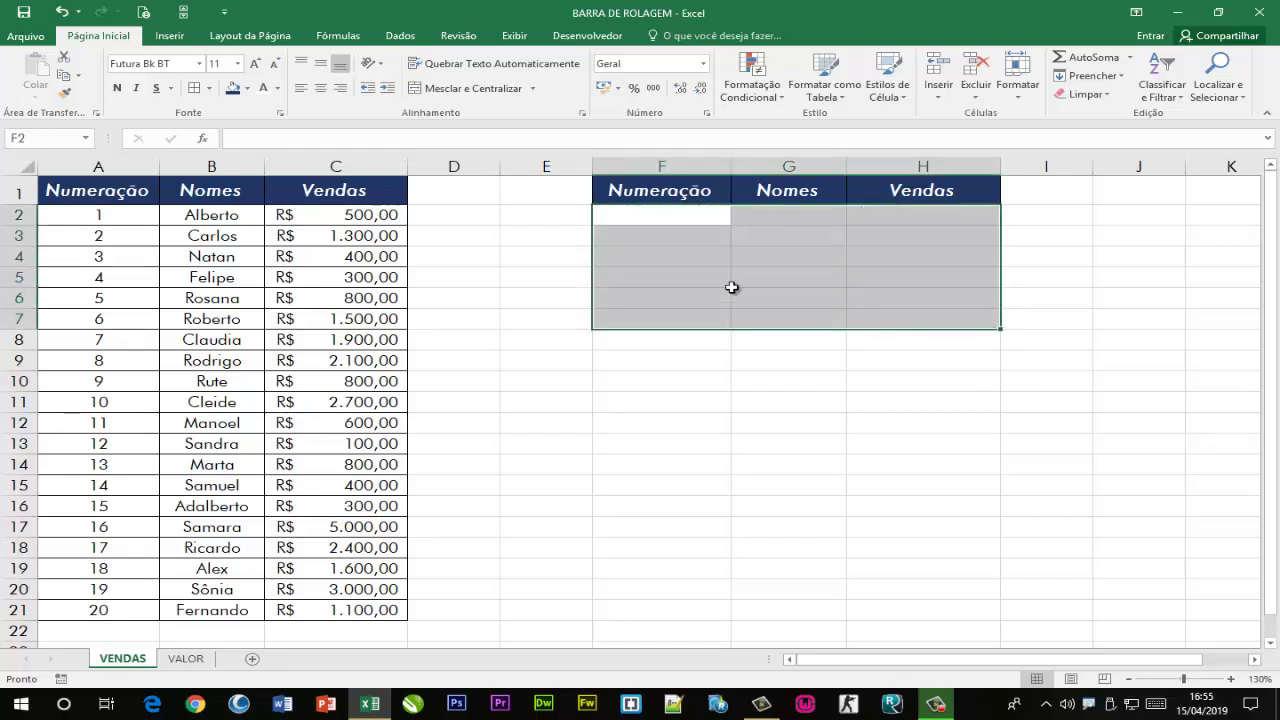
Enter the numbers 1, 2, 3, 4 and 5 down F2:F6
click(876, 418)
click(628, 213)
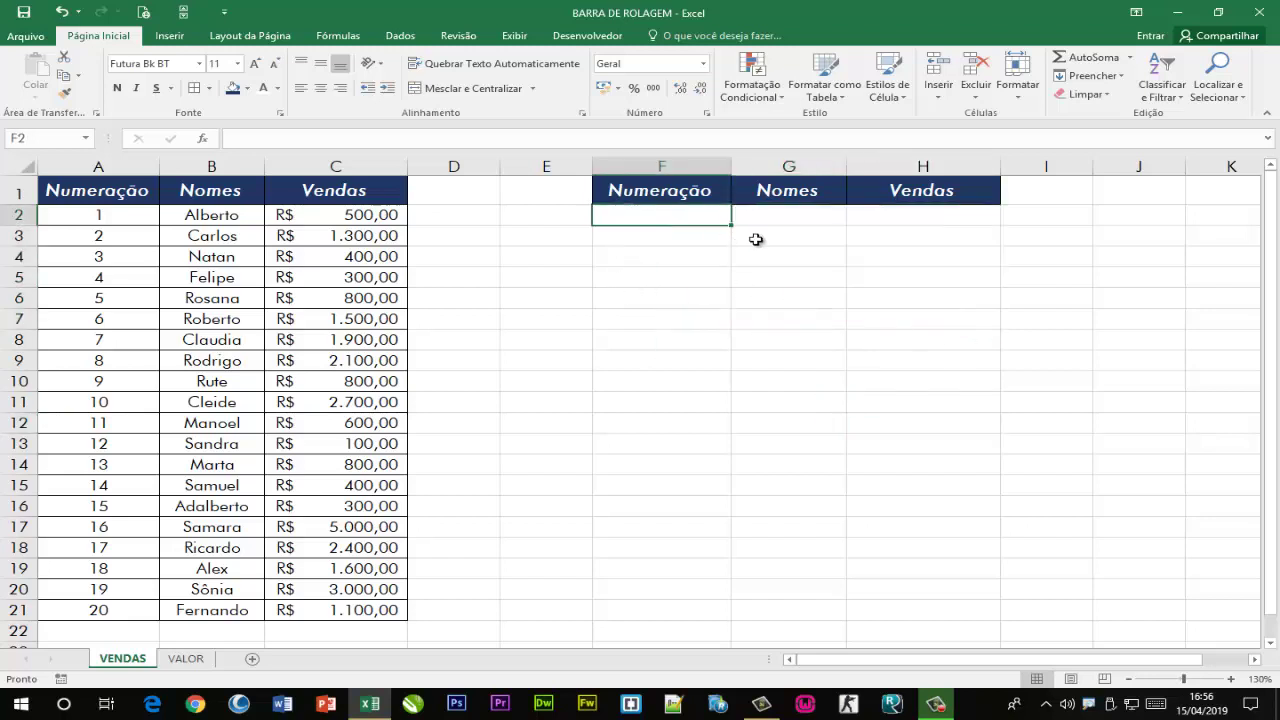
text(1)
key(Return)
text(2)
key(Return)
text(3)
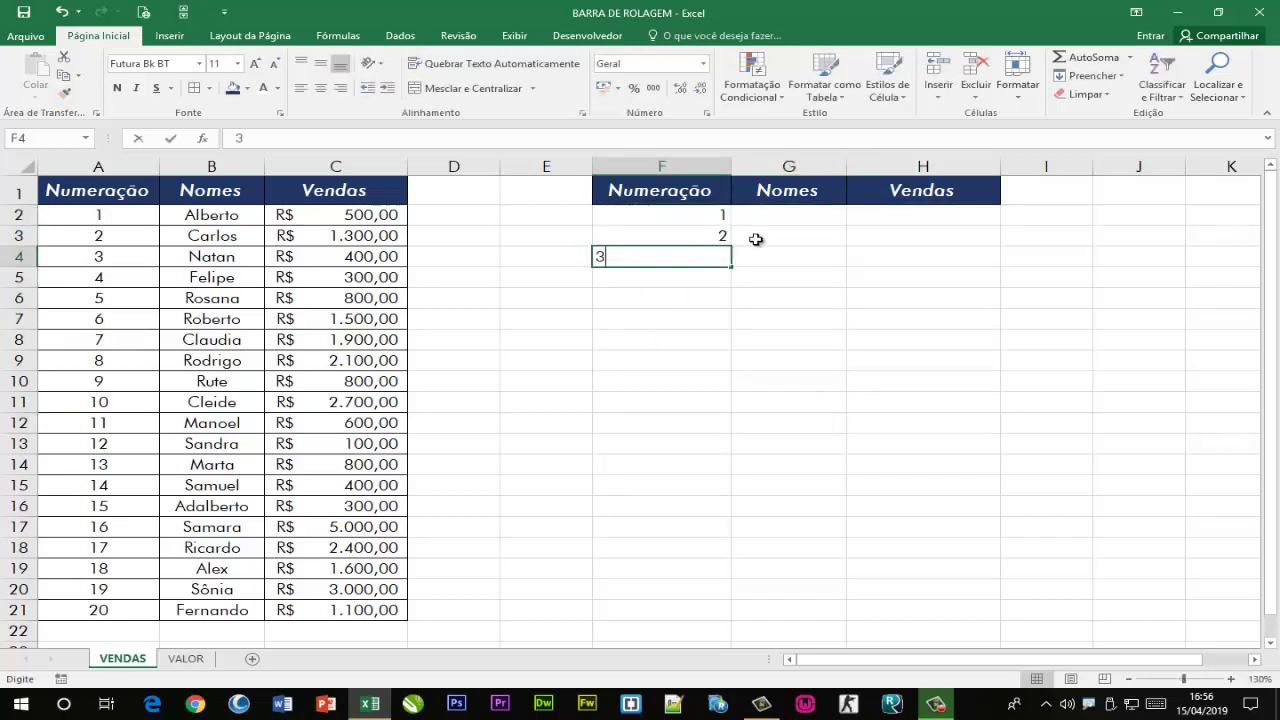
key(Return)
text(4)
key(Return)
text(5)
key(Return)
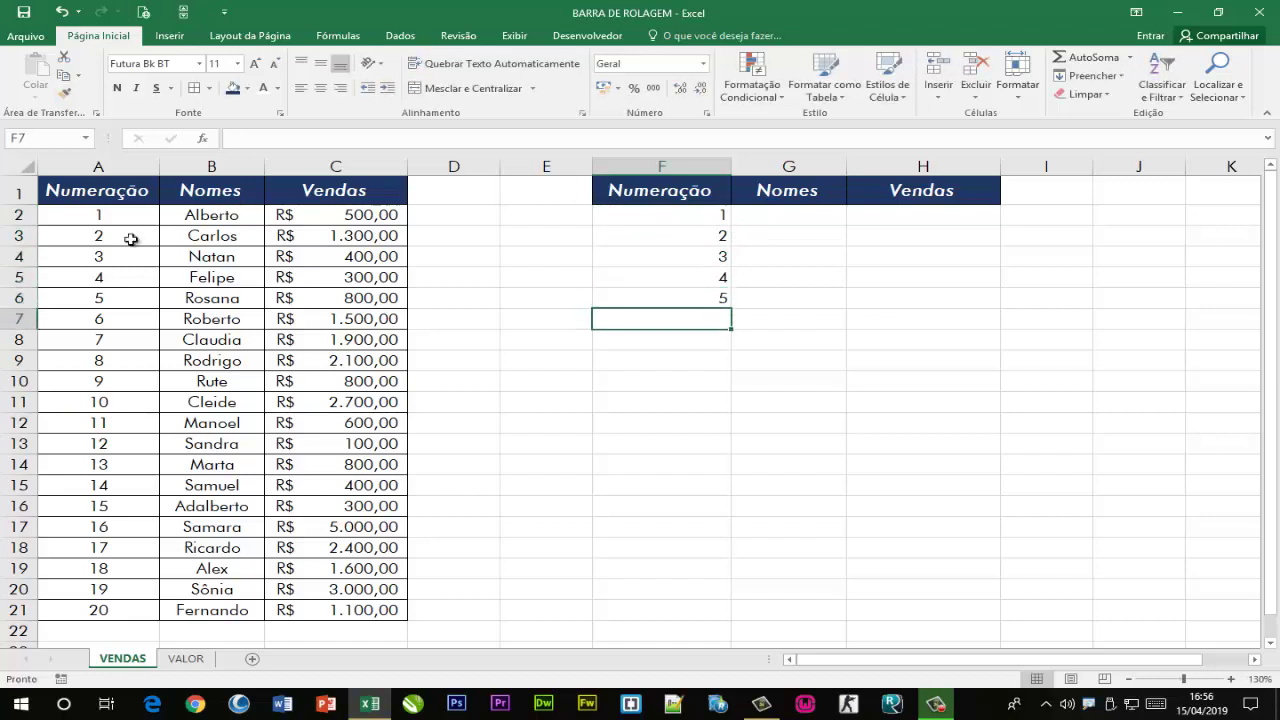
Centre the F2:H6 block and give it all borders
drag(645, 214, 942, 297)
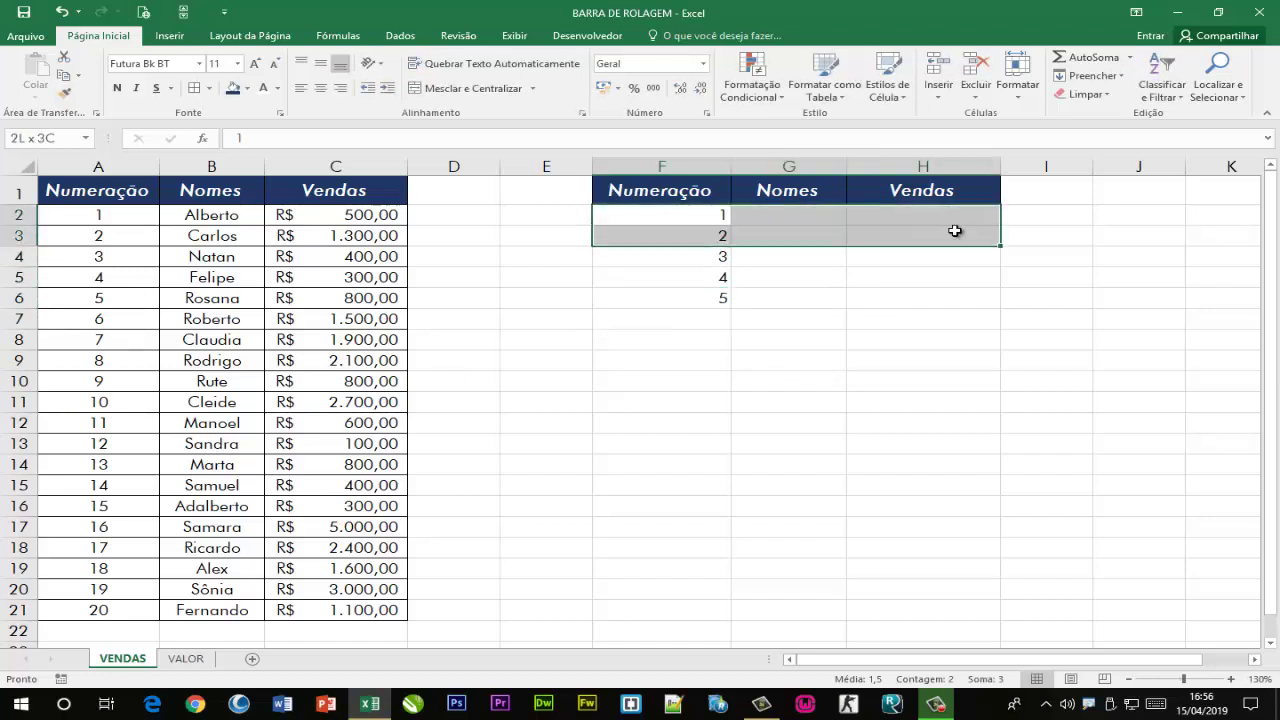
click(320, 90)
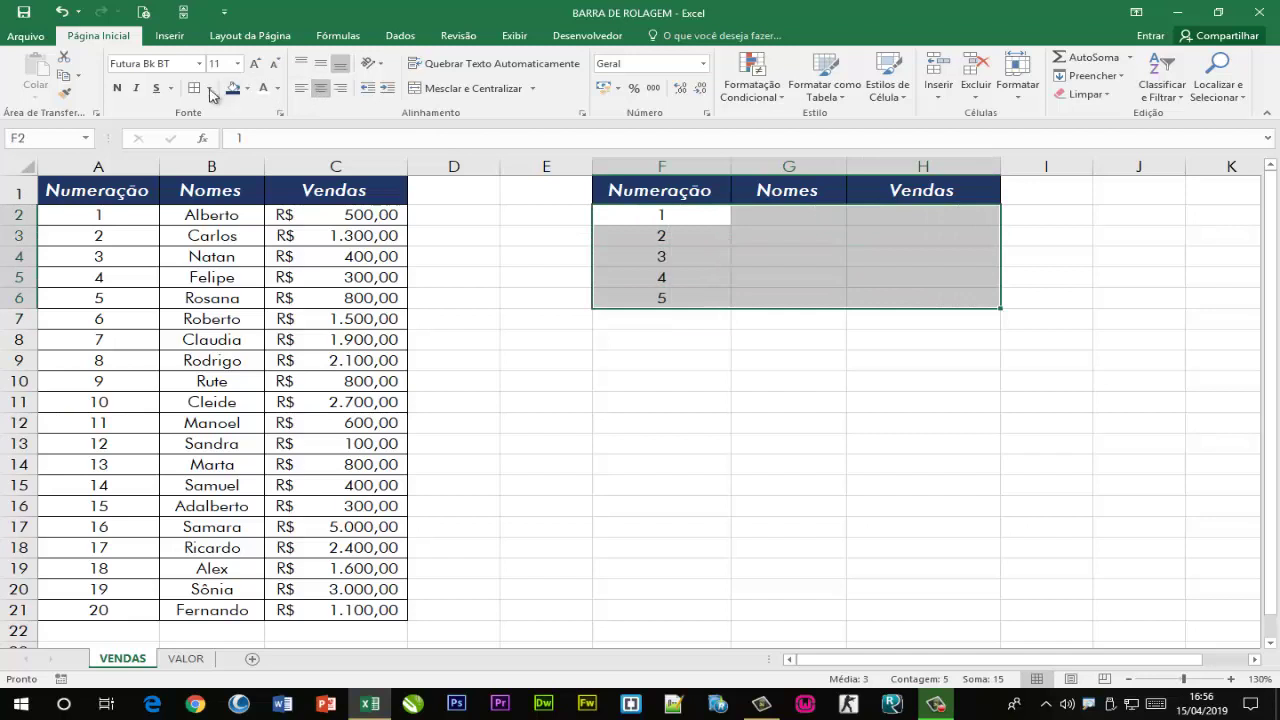
click(197, 90)
click(829, 355)
click(800, 218)
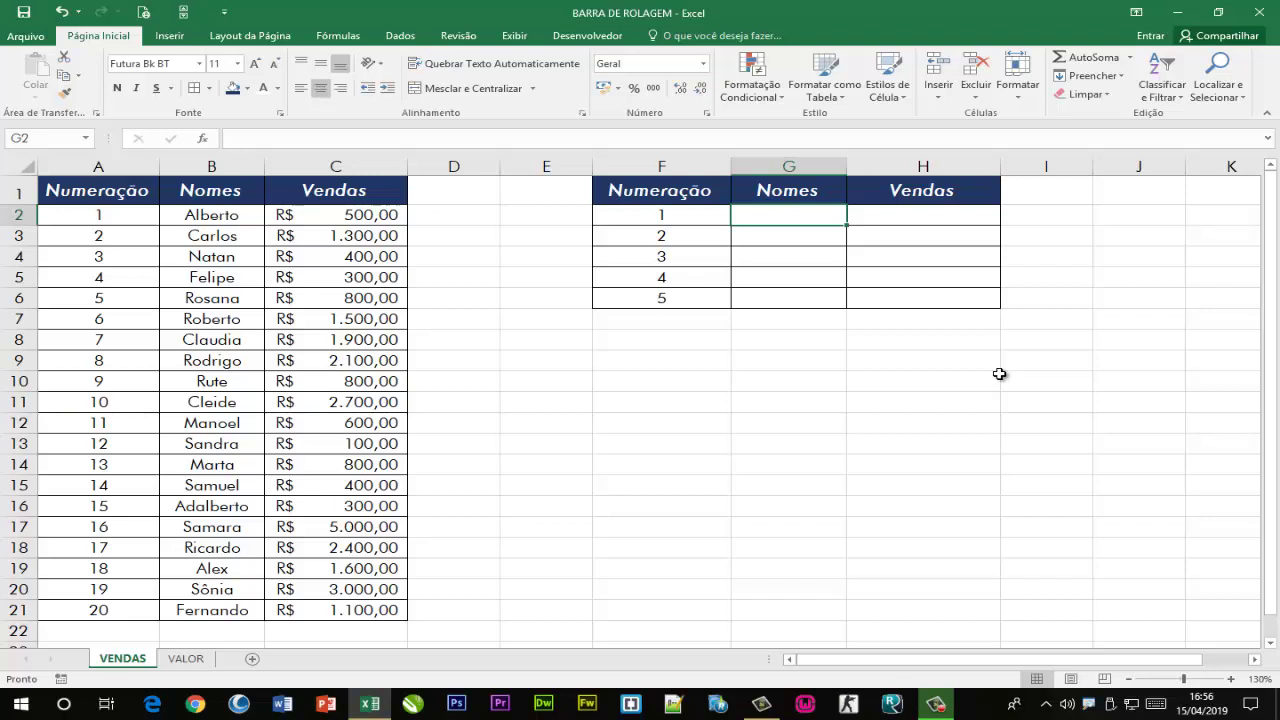
Enter =PROCV(F2;VENDAS;2;0) in G2 and fill it down to G6 to list the names
text(=)
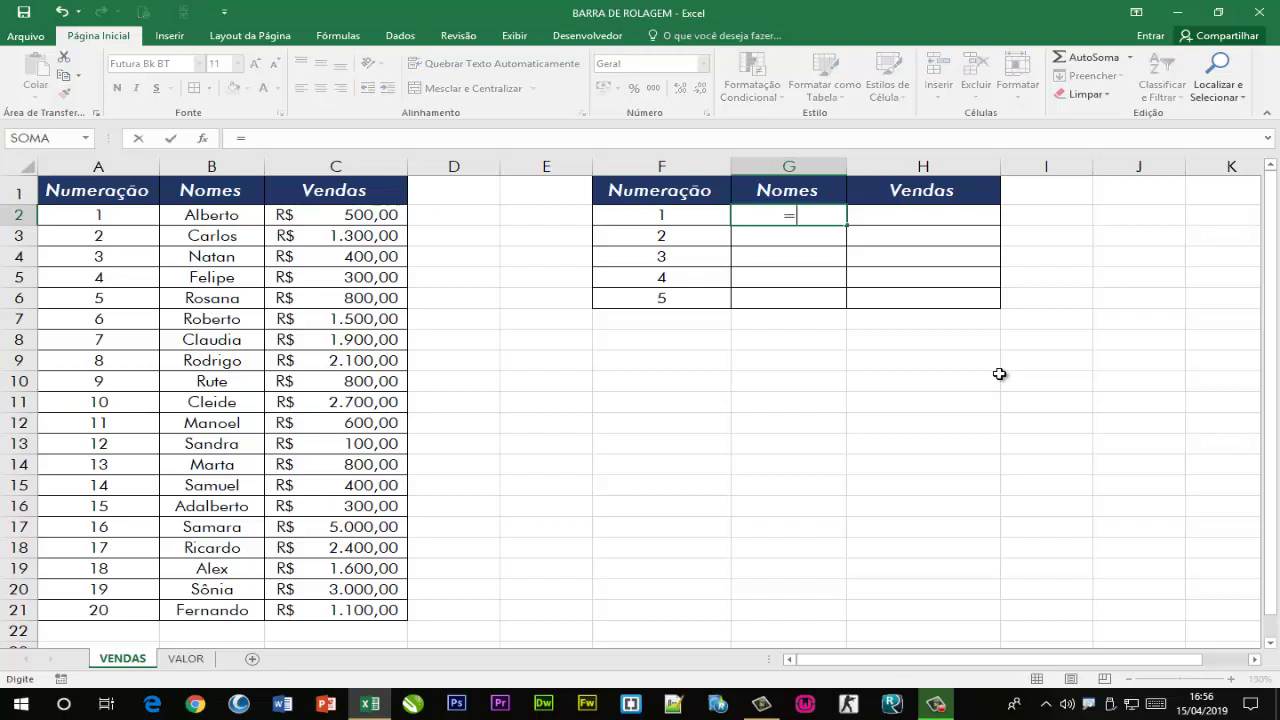
text(PROCV)
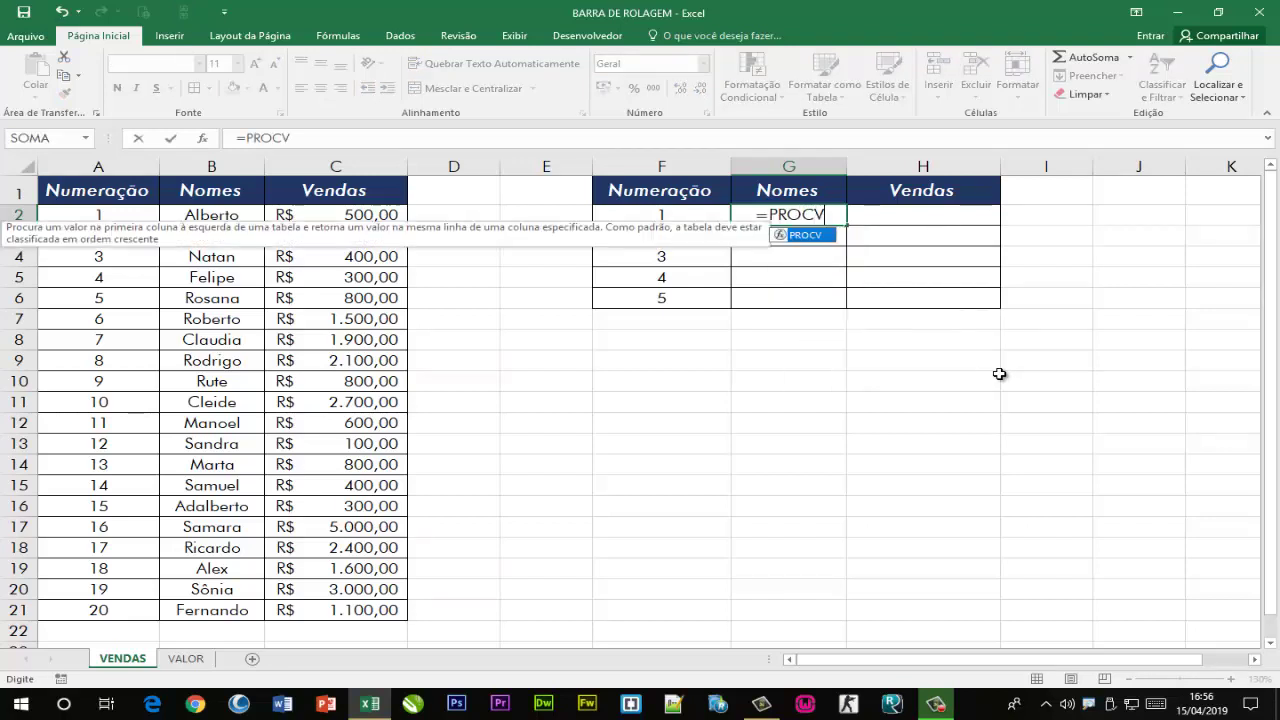
text(()
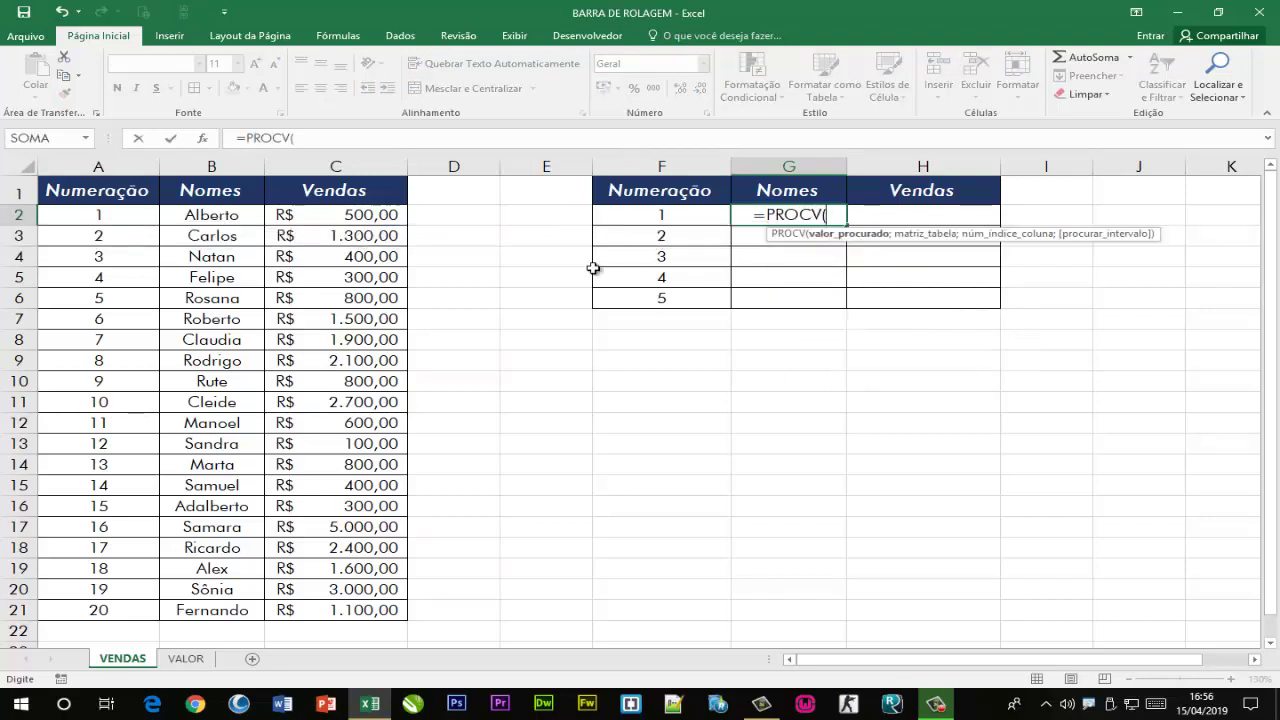
click(680, 217)
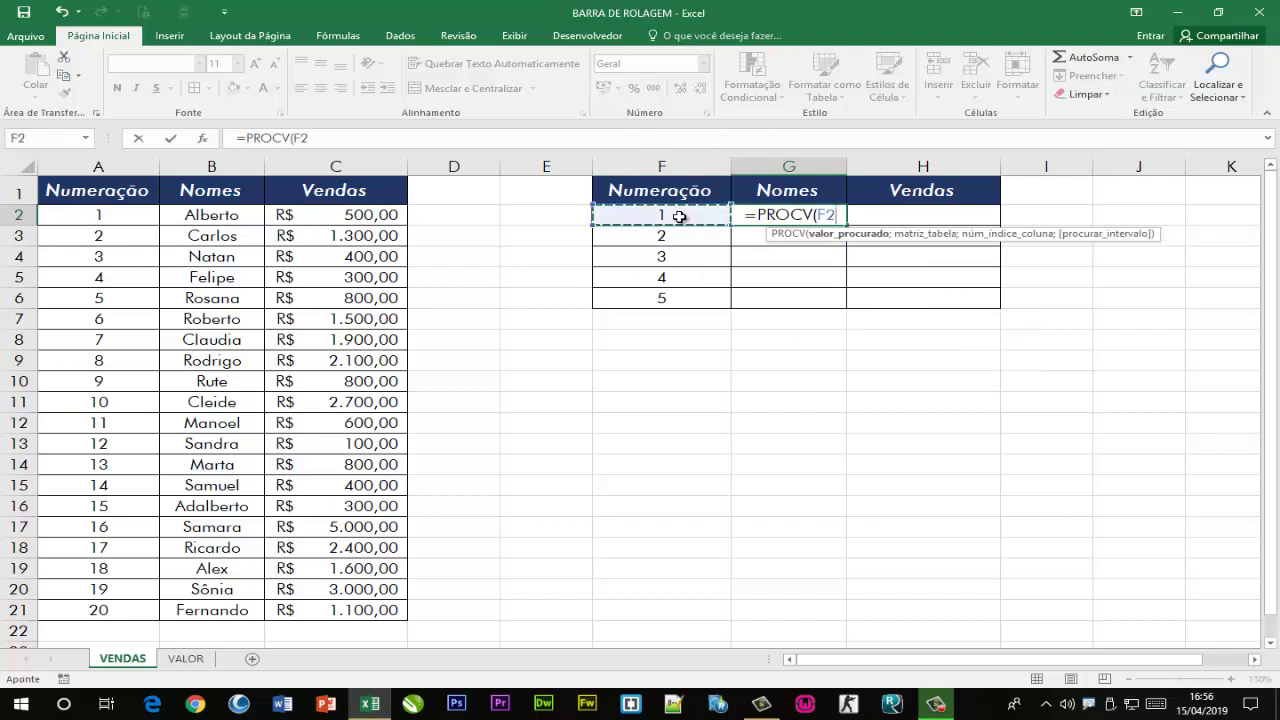
text(;)
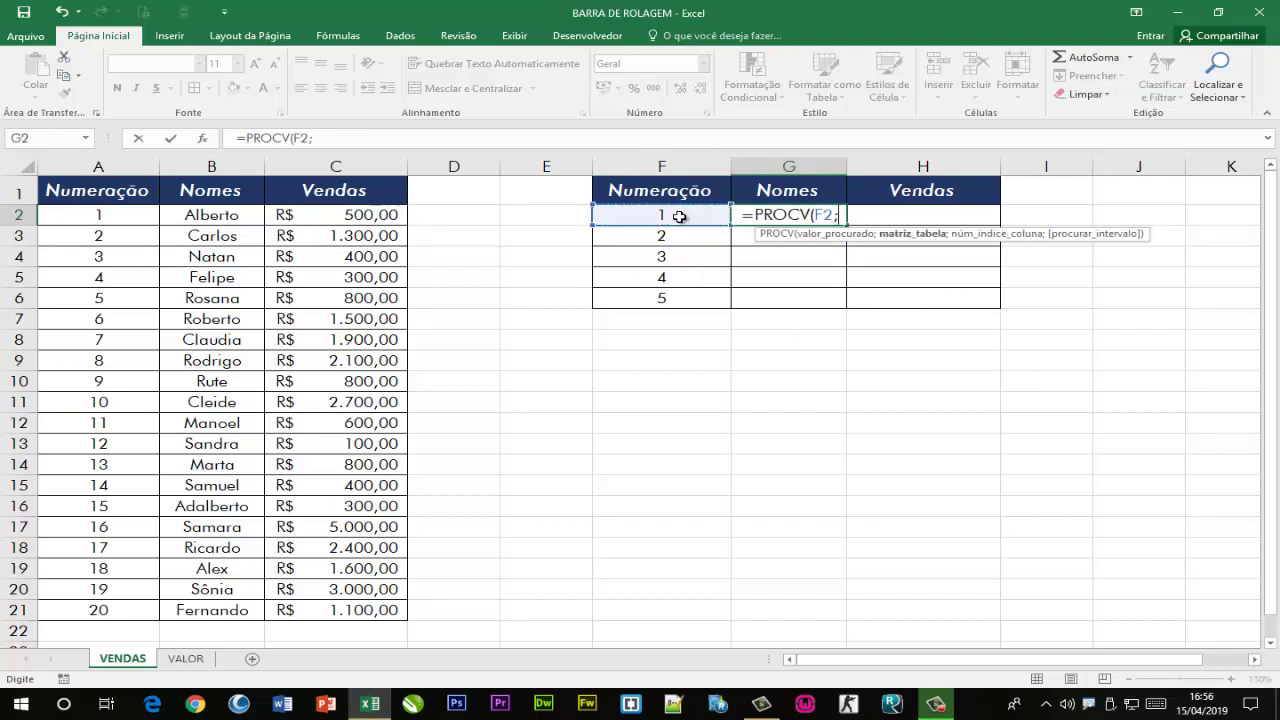
text(VEND)
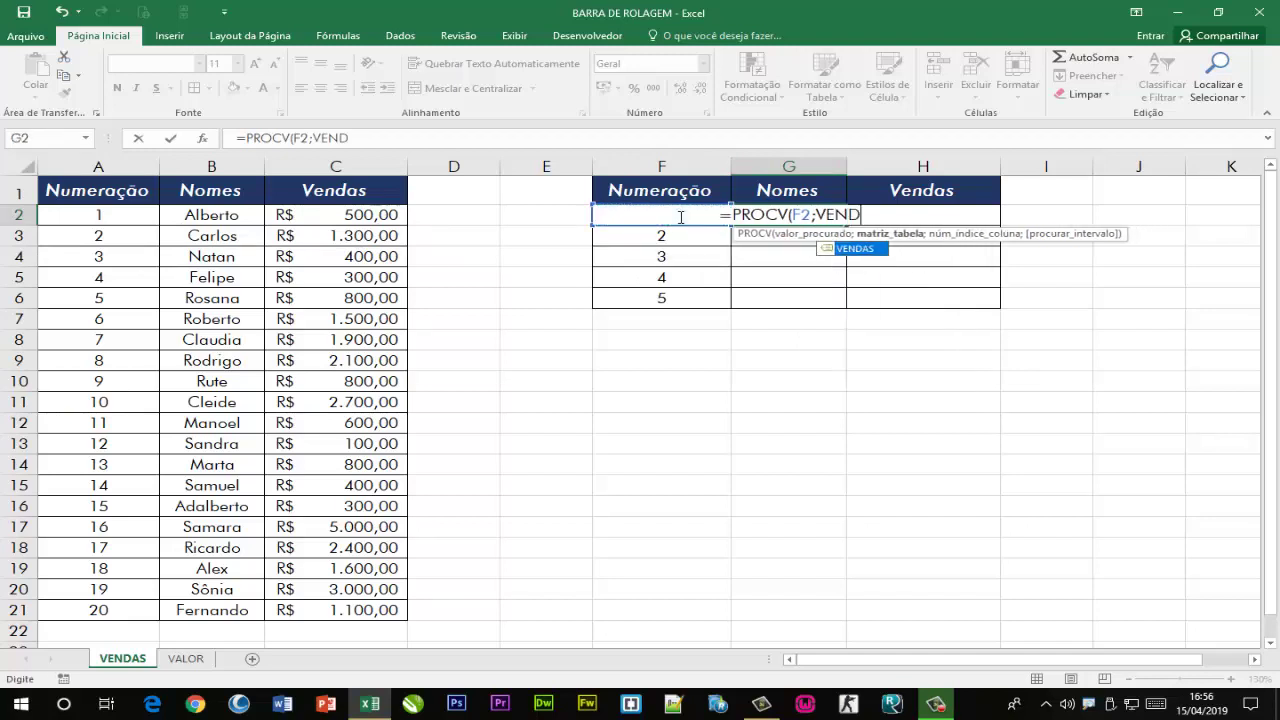
text(AS)
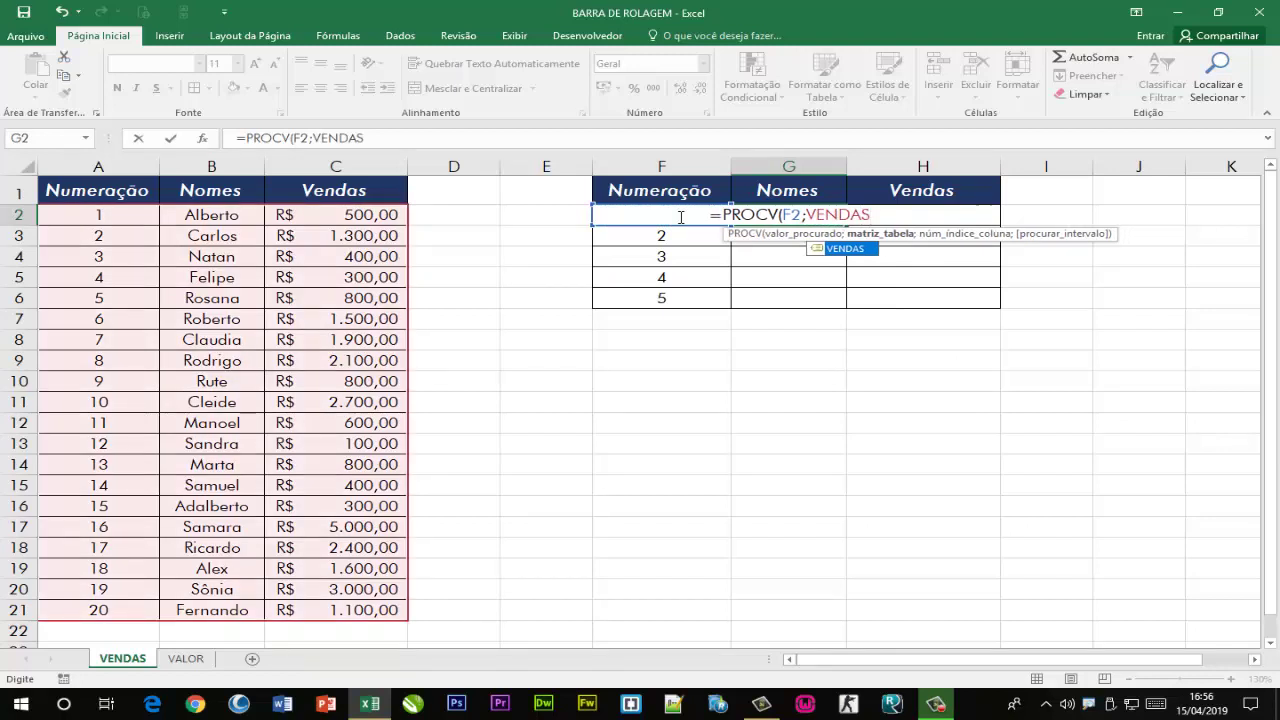
text(;)
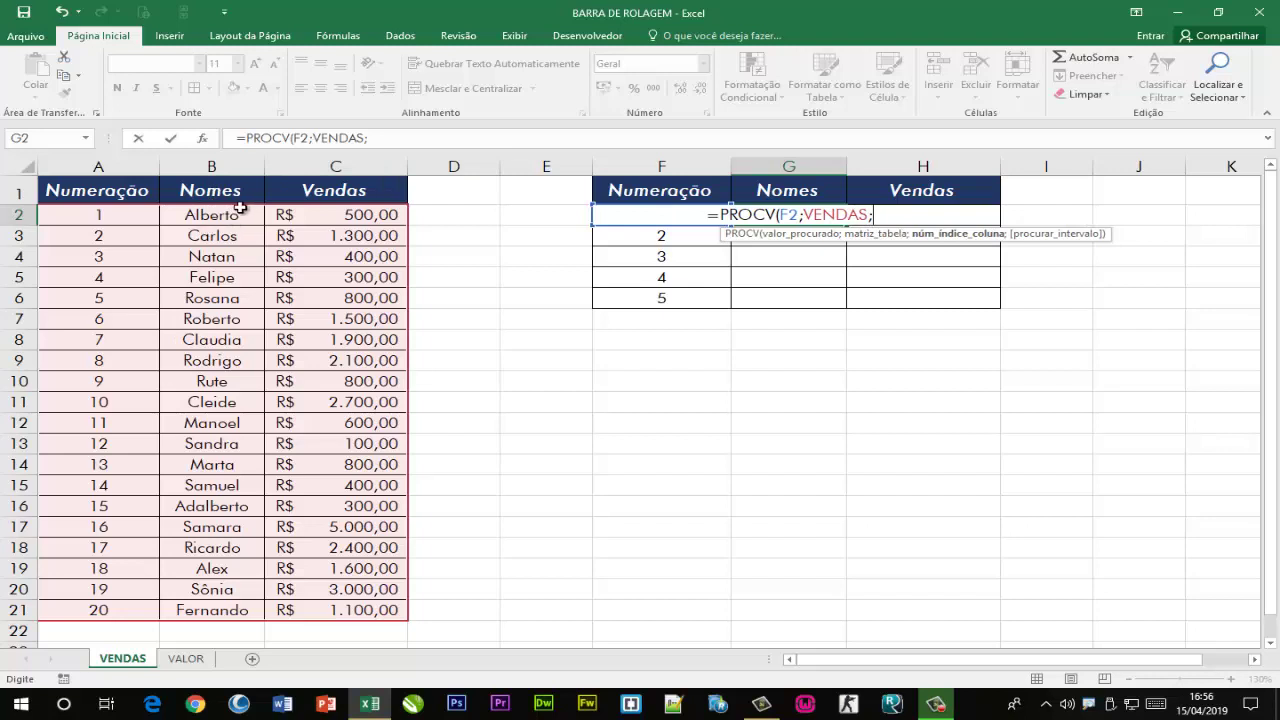
text(2)
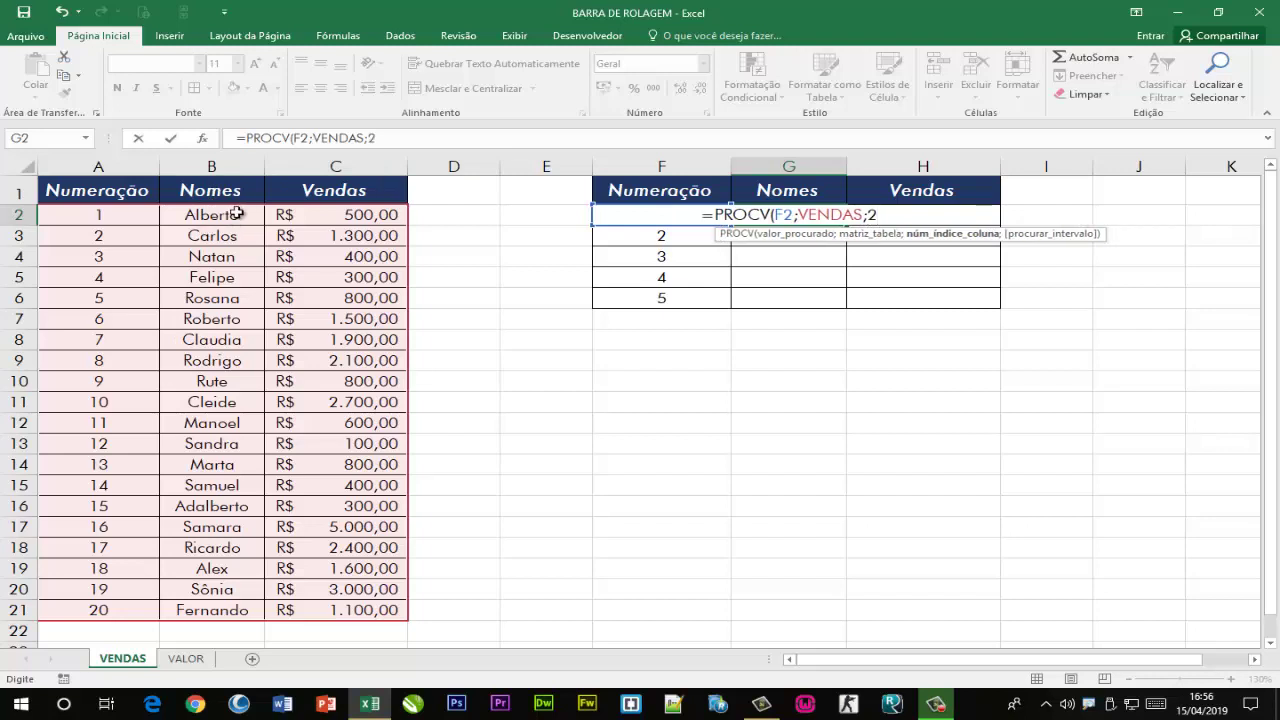
text(;0)
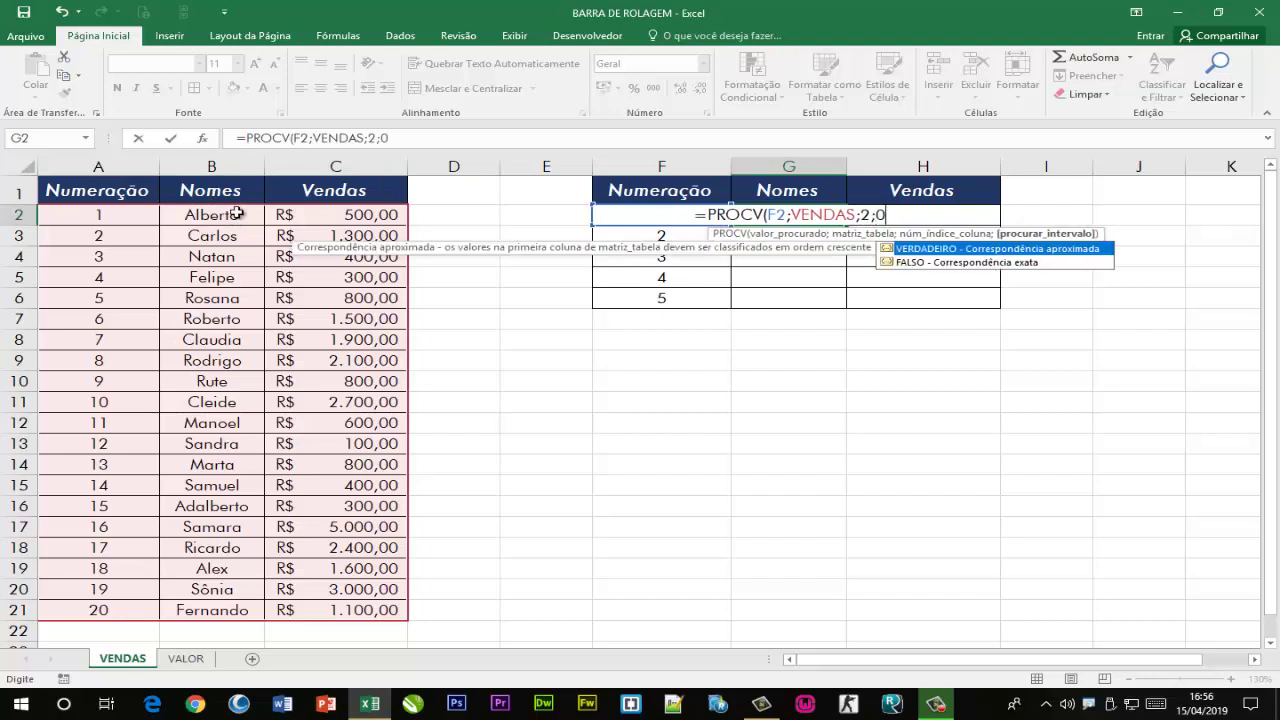
text())
key(Return)
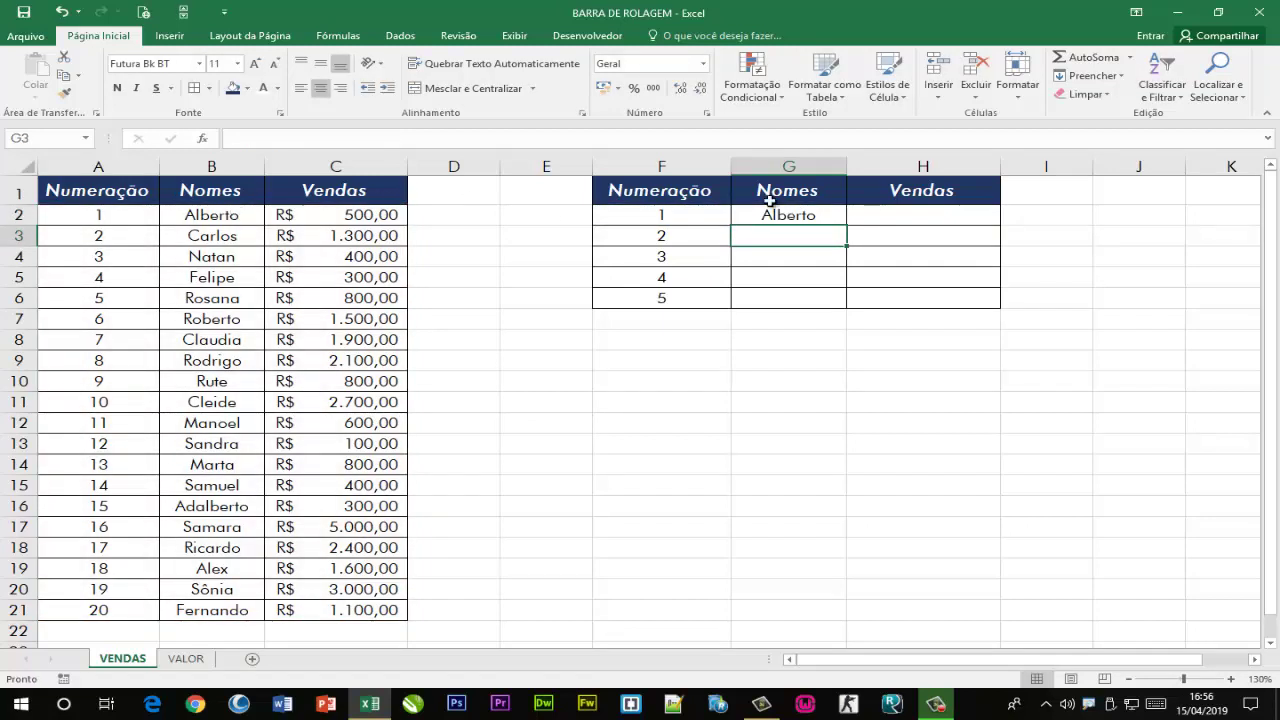
click(834, 210)
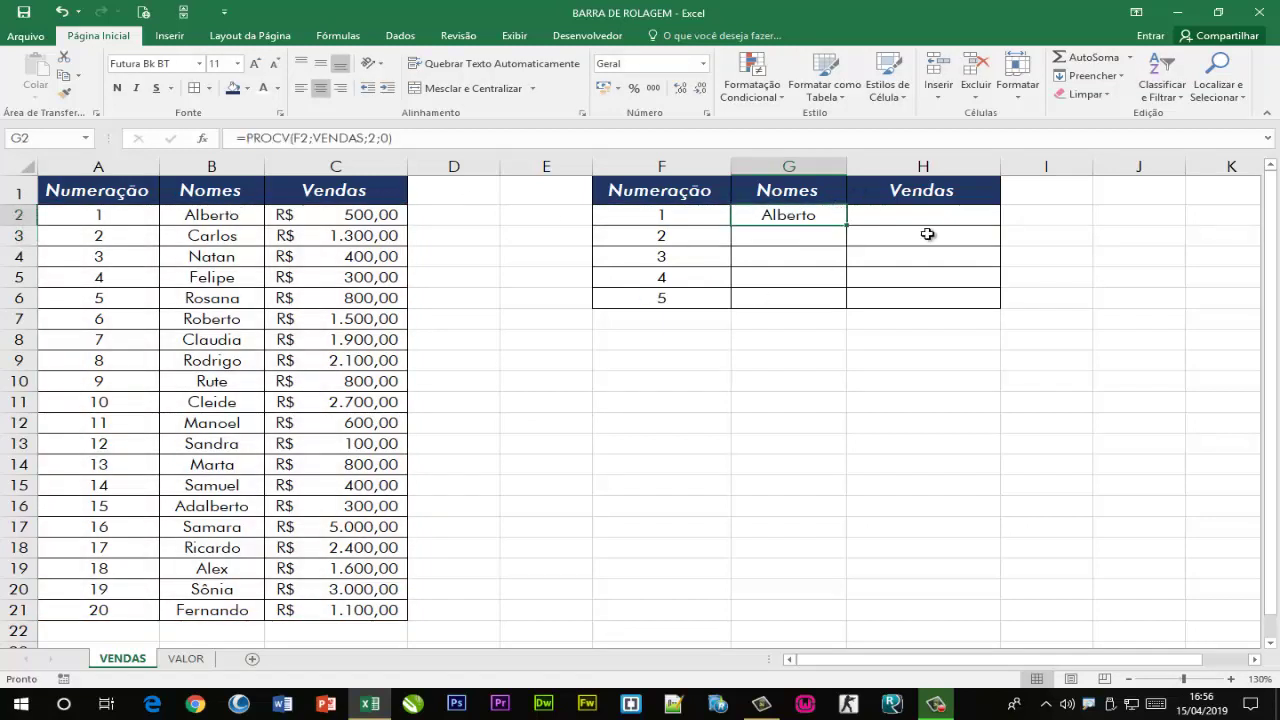
drag(848, 226, 848, 300)
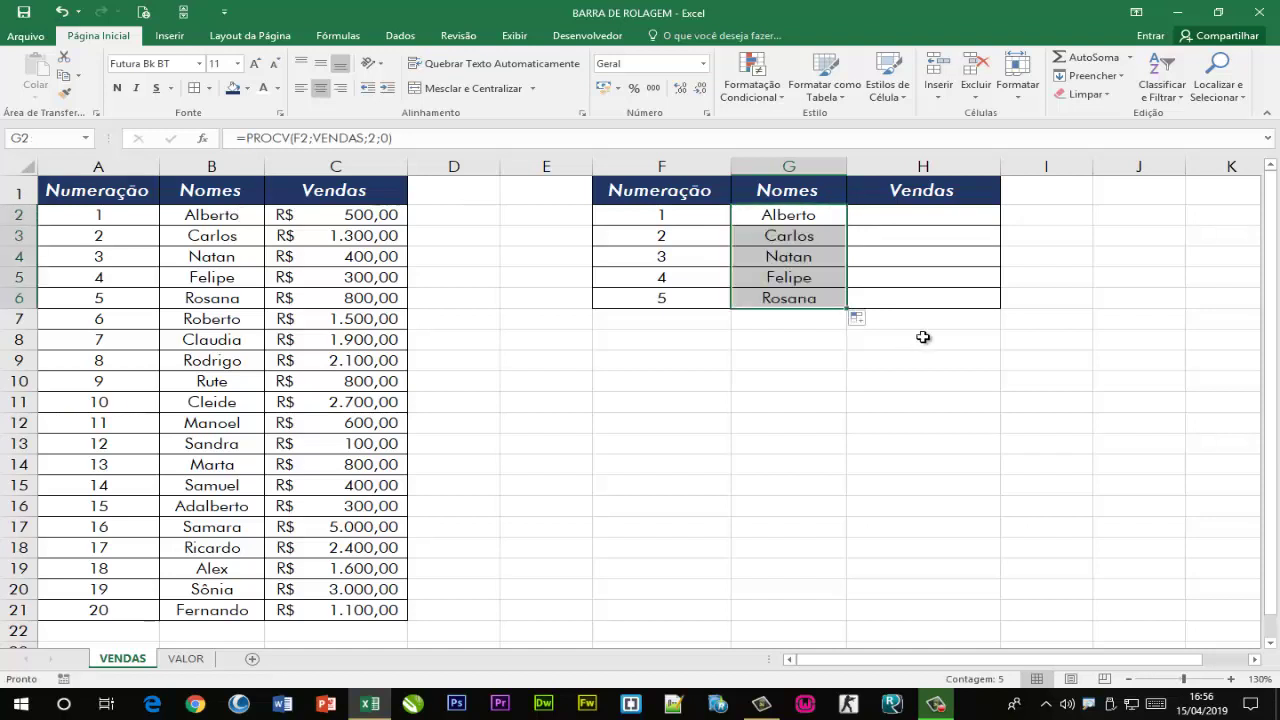
drag(663, 234, 672, 278)
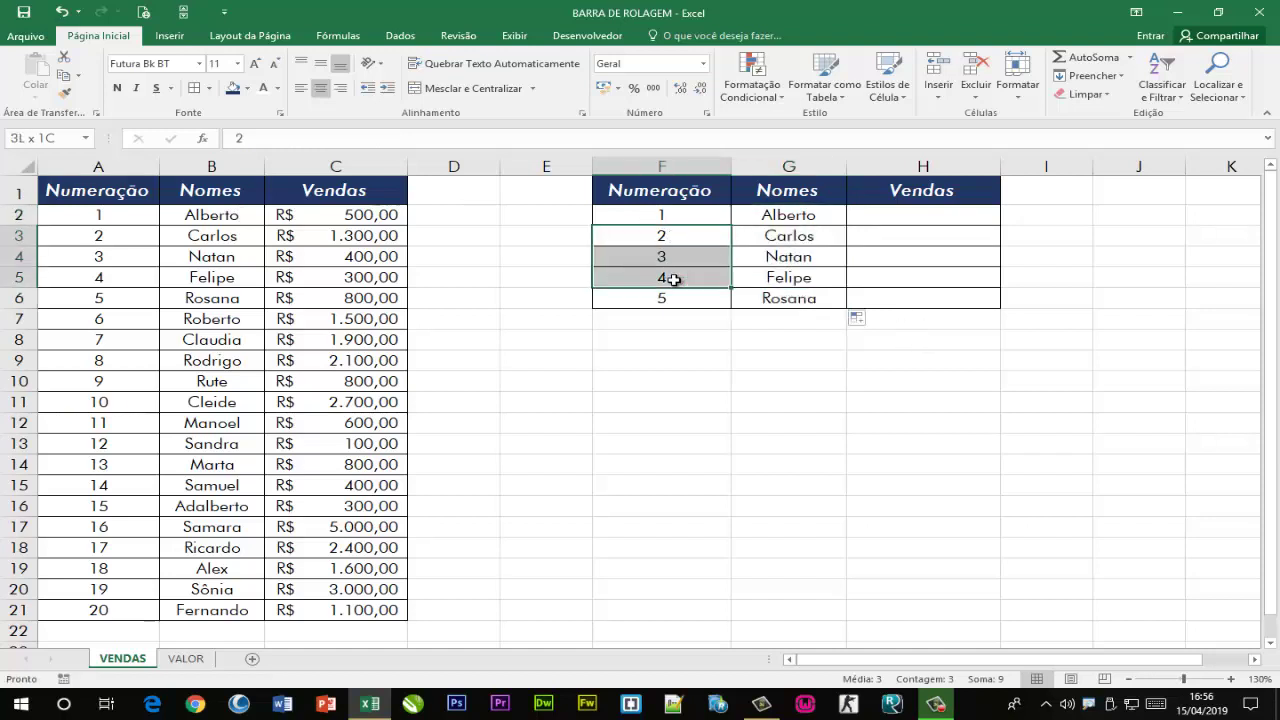
Enter =PROCV(F2;VENDAS;3;0) in H2, fill to H6, and apply R$ accounting format
click(950, 216)
text(=P)
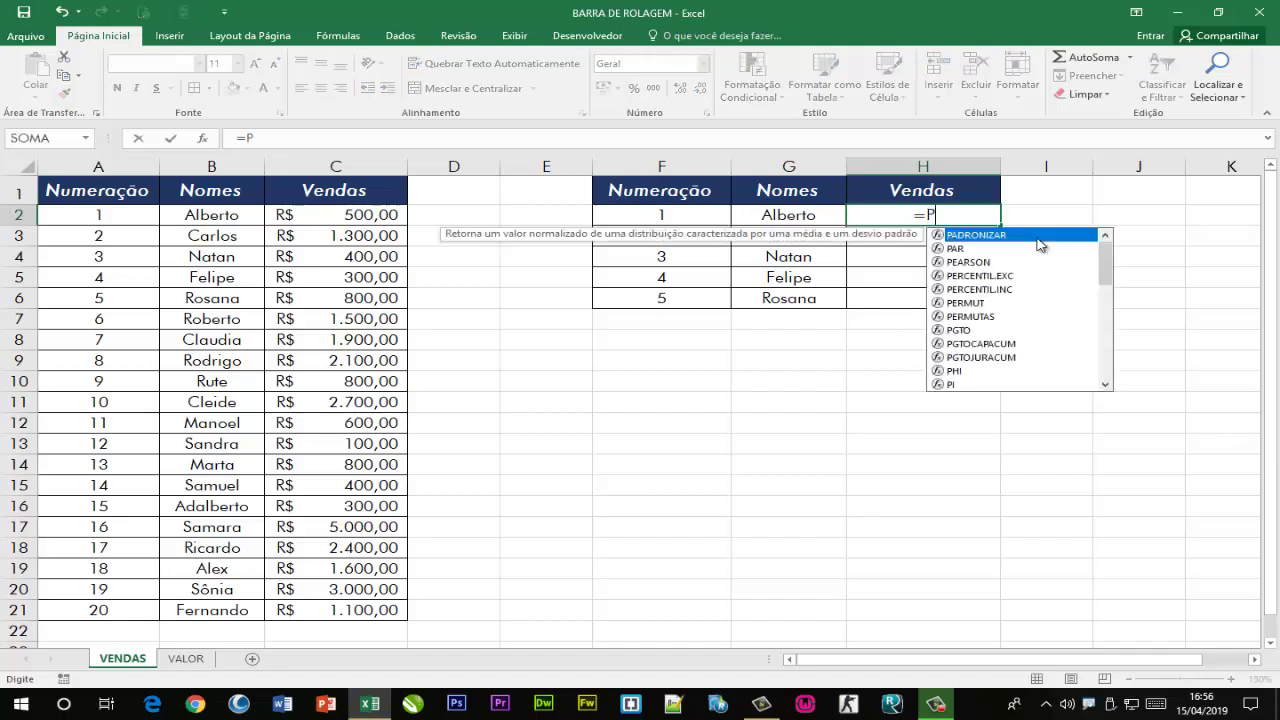
text(ROCV()
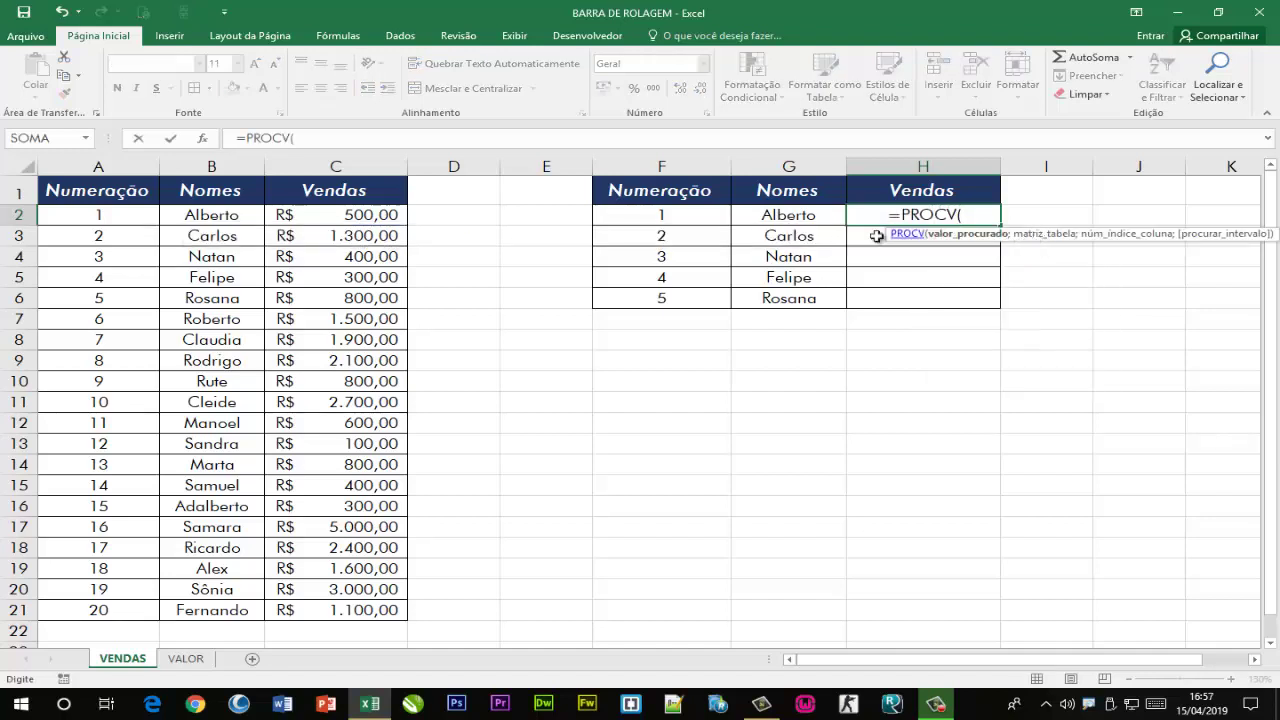
click(695, 216)
text(;)
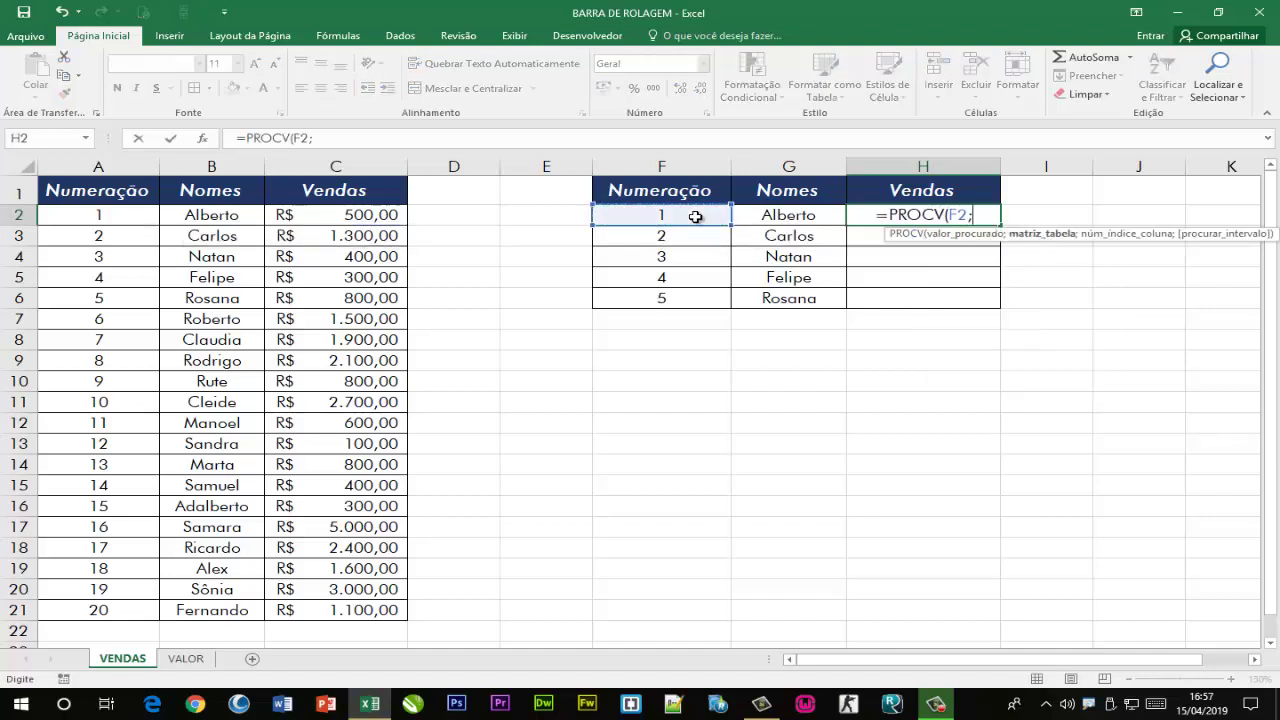
text(VENDAS)
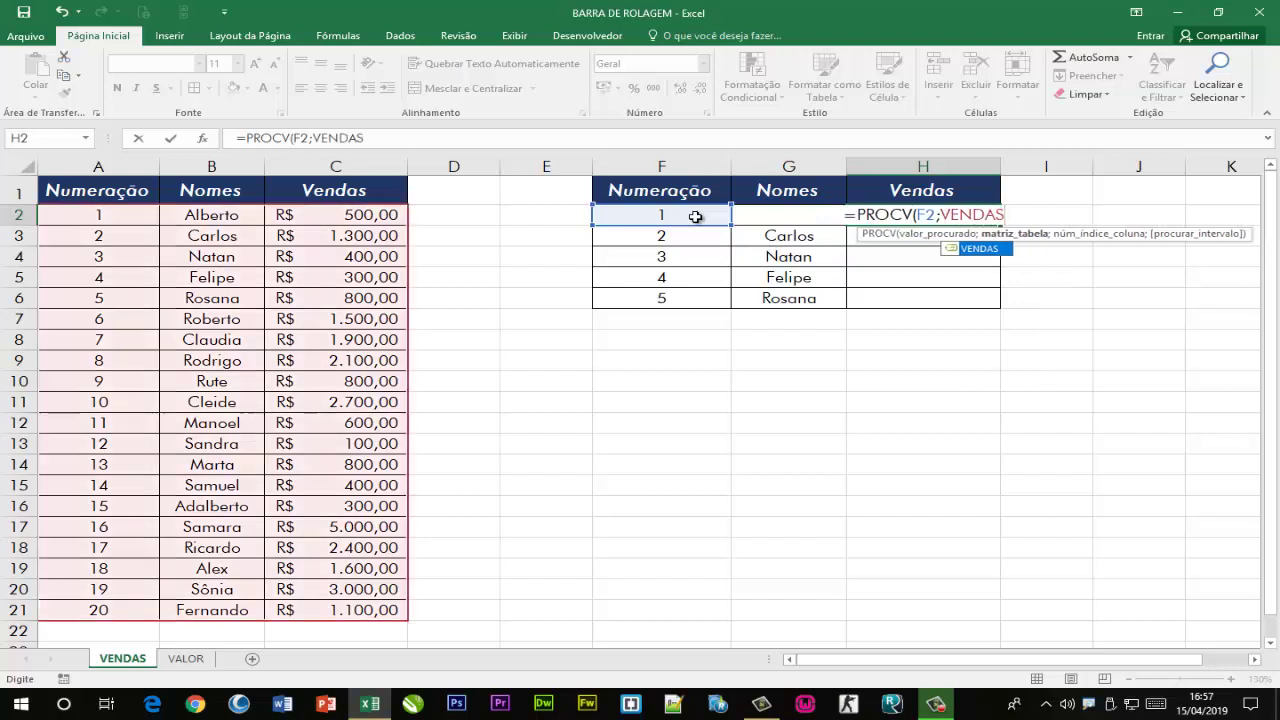
text(;3;)
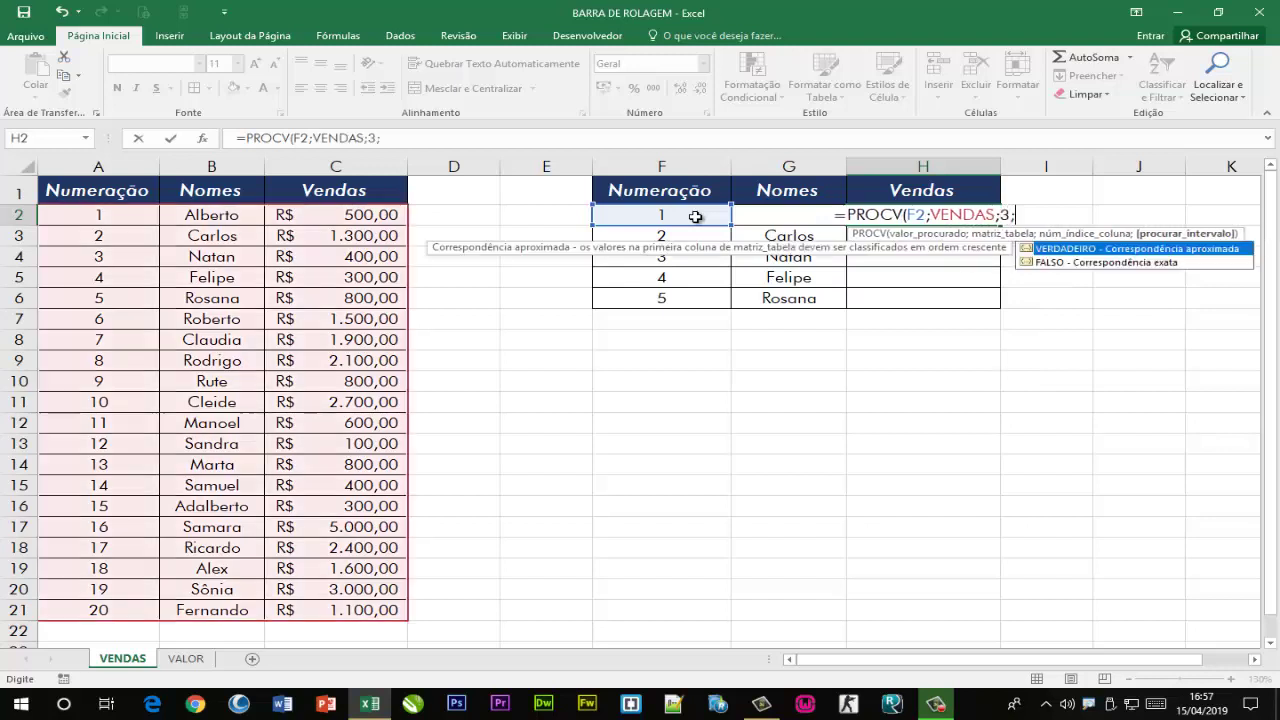
text(0)
key(Return)
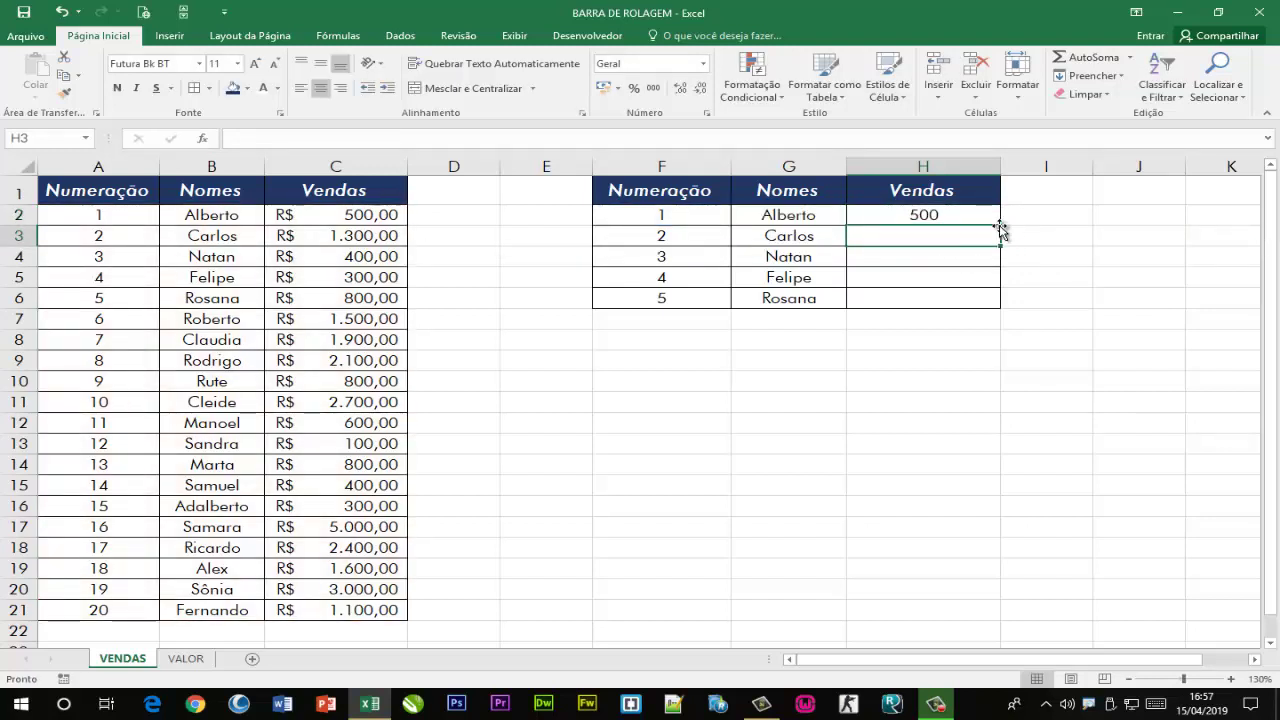
click(974, 225)
drag(1001, 227, 997, 300)
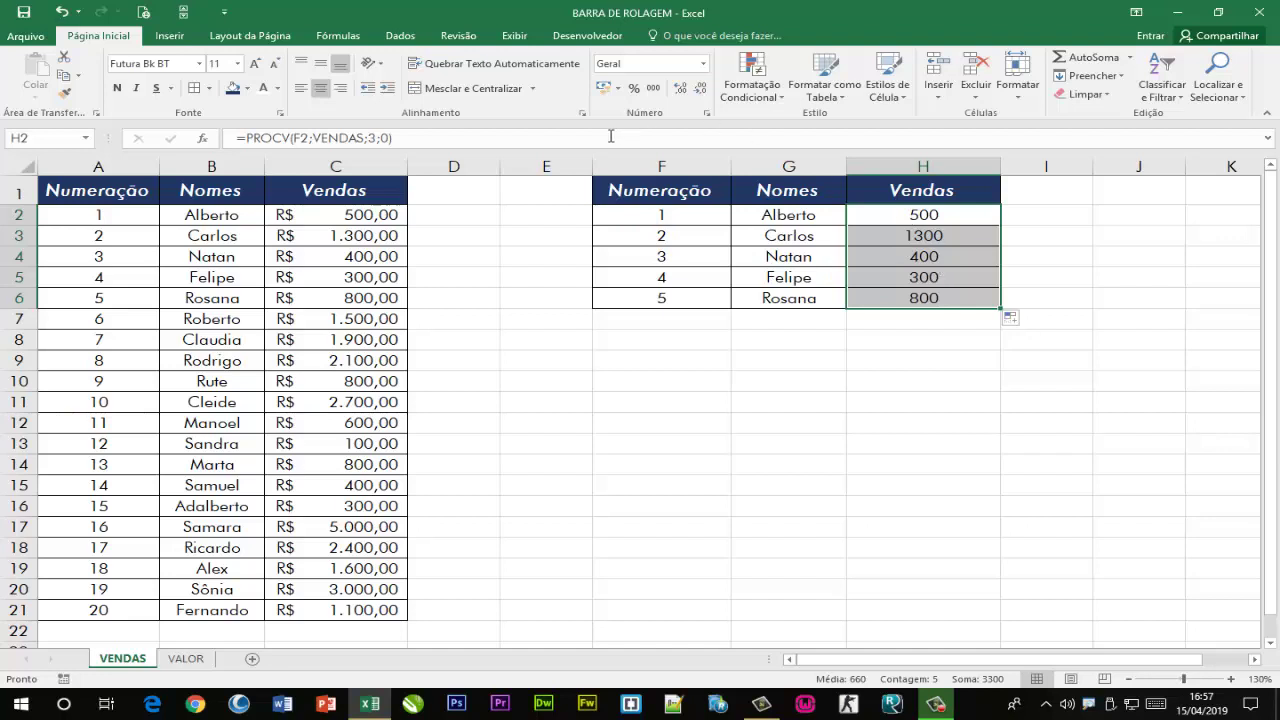
click(603, 88)
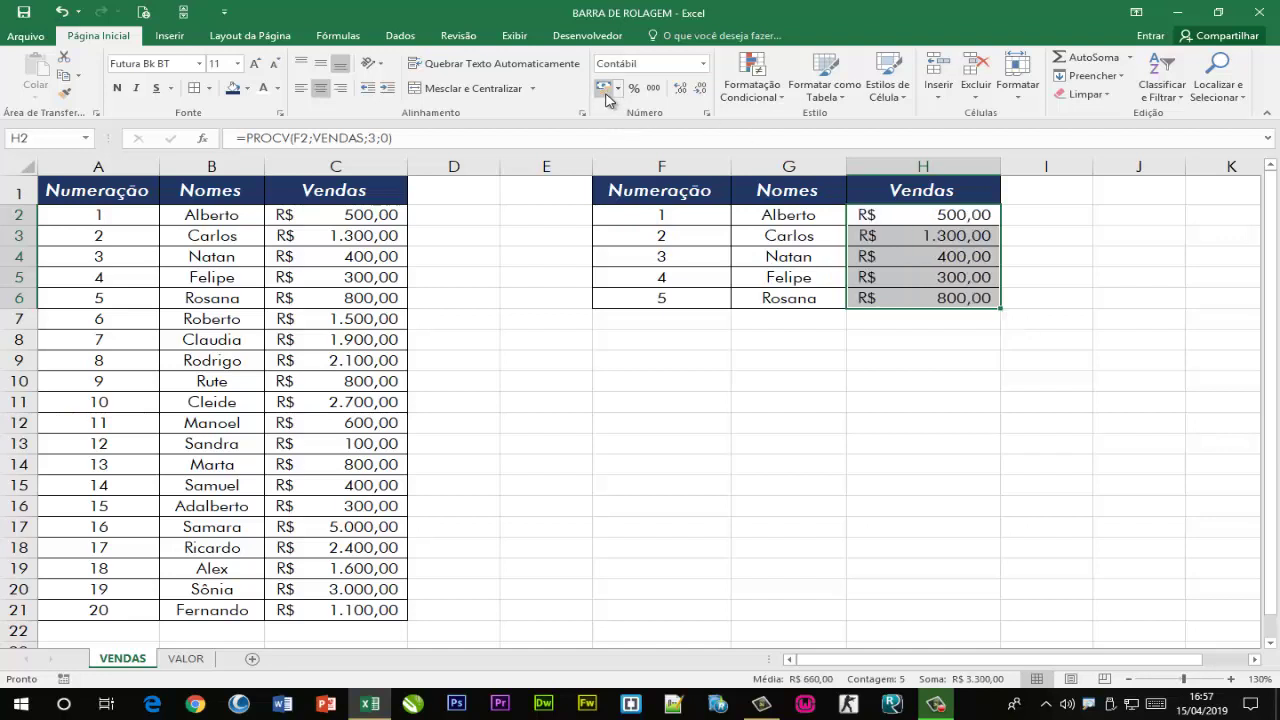
click(781, 467)
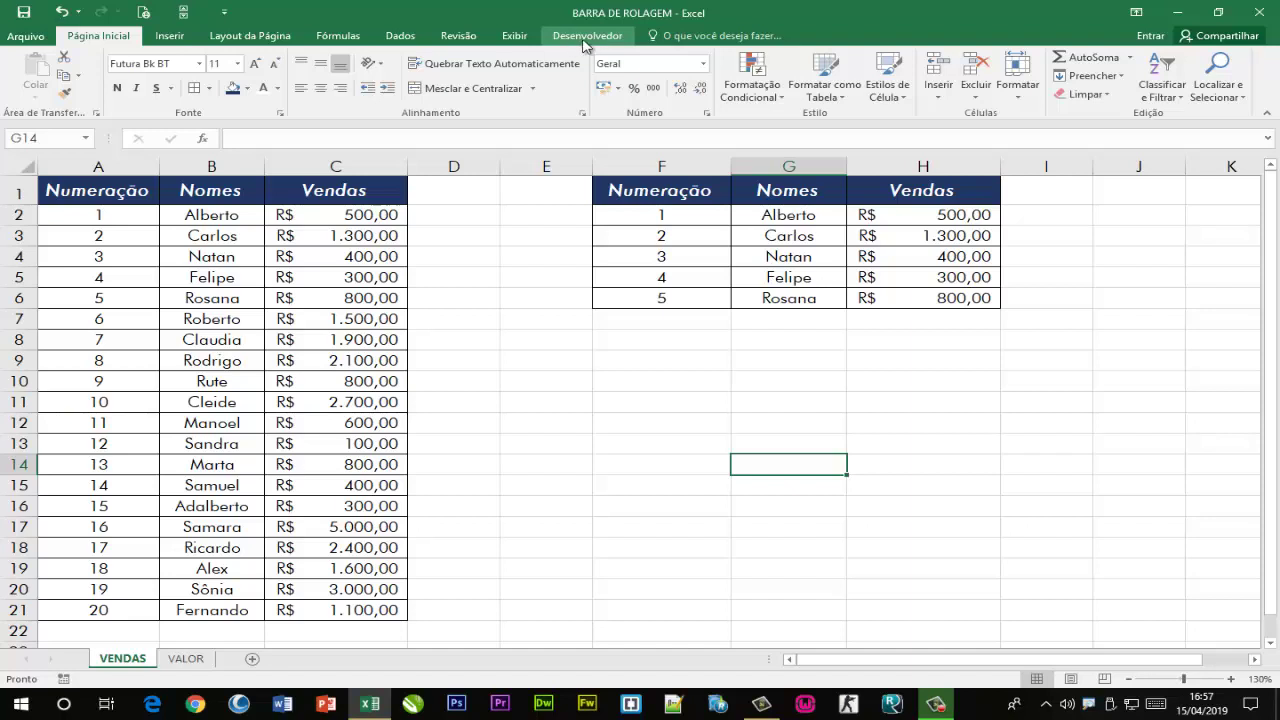
Draw a form-control scroll bar over E2:E6 from Desenvolvedor > Inserir
click(561, 40)
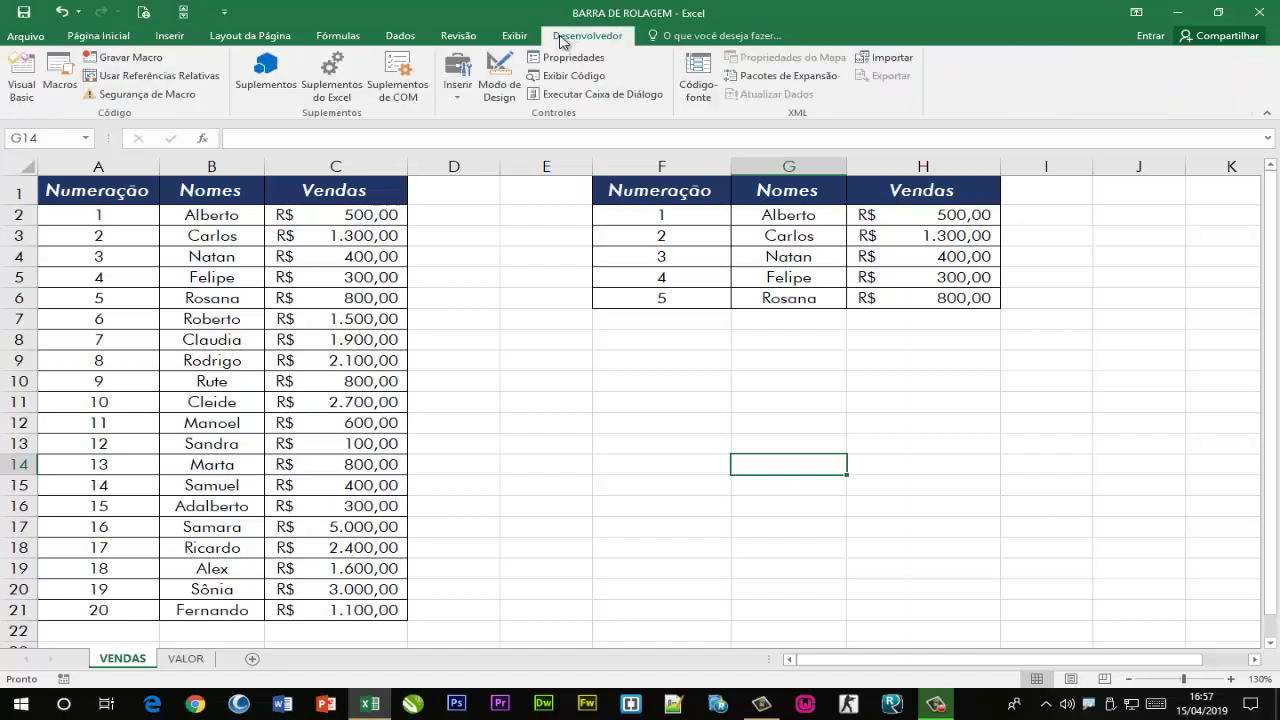
click(454, 100)
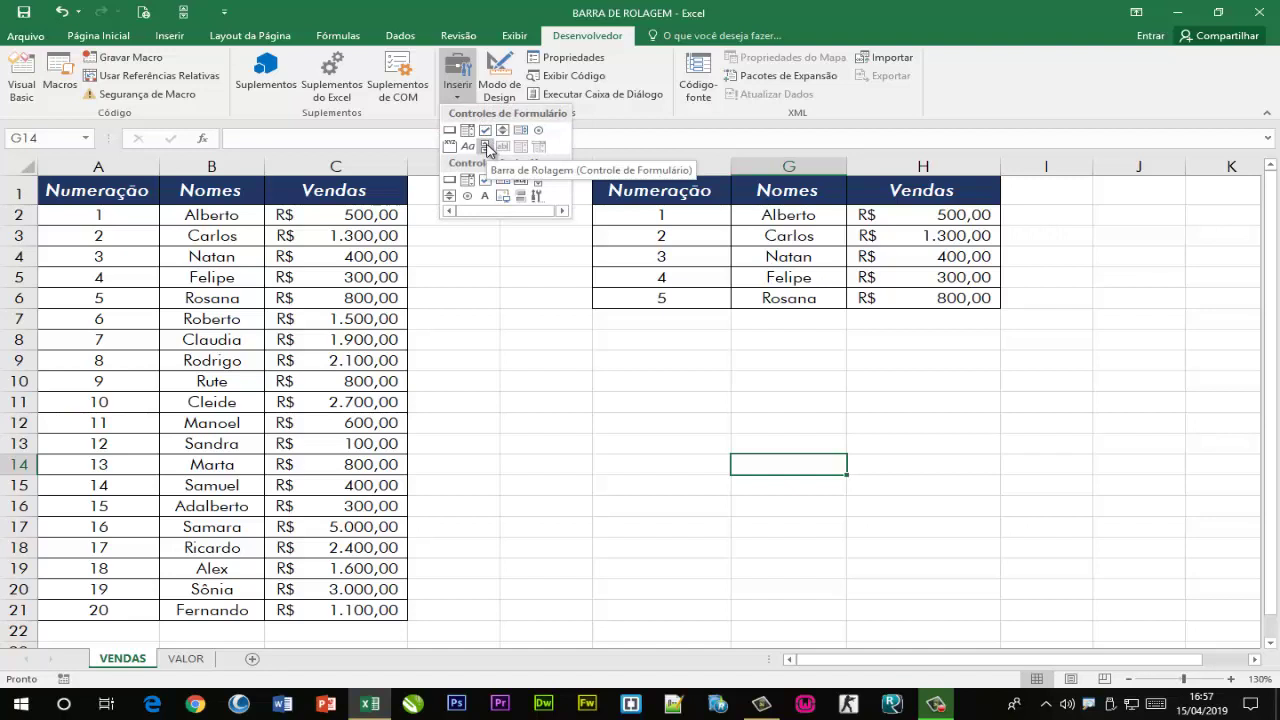
click(487, 147)
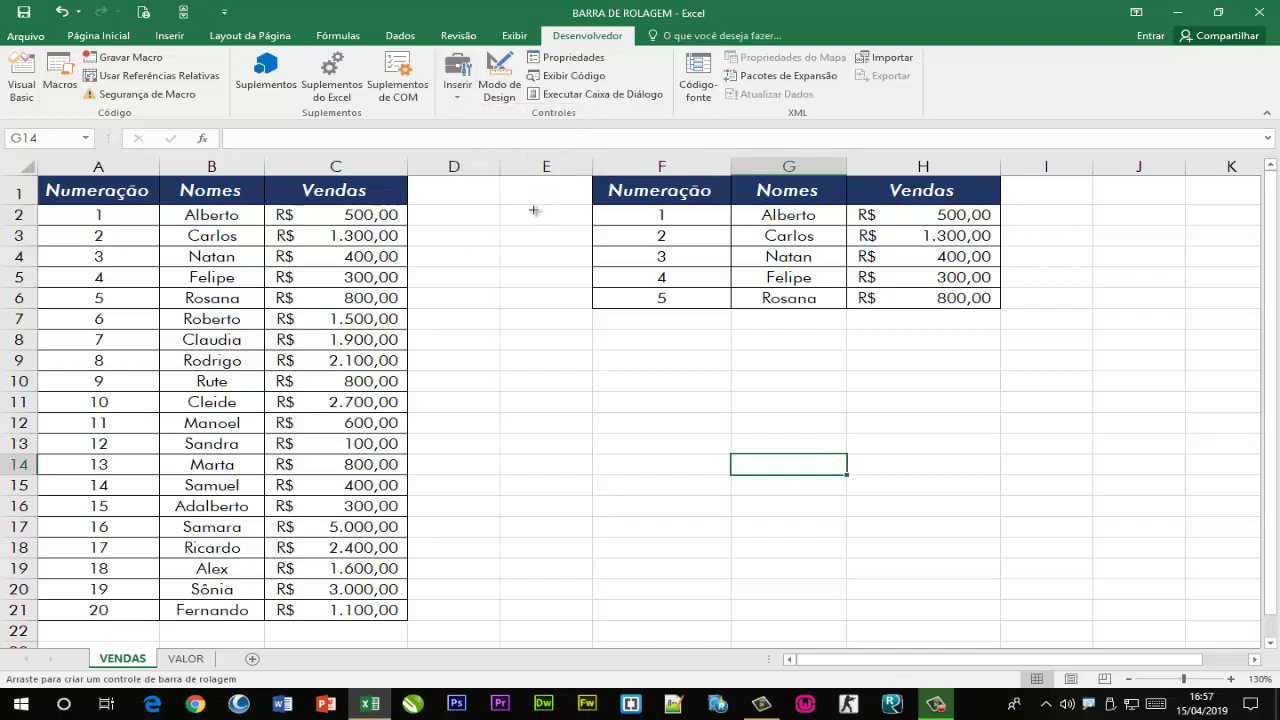
drag(534, 210, 556, 296)
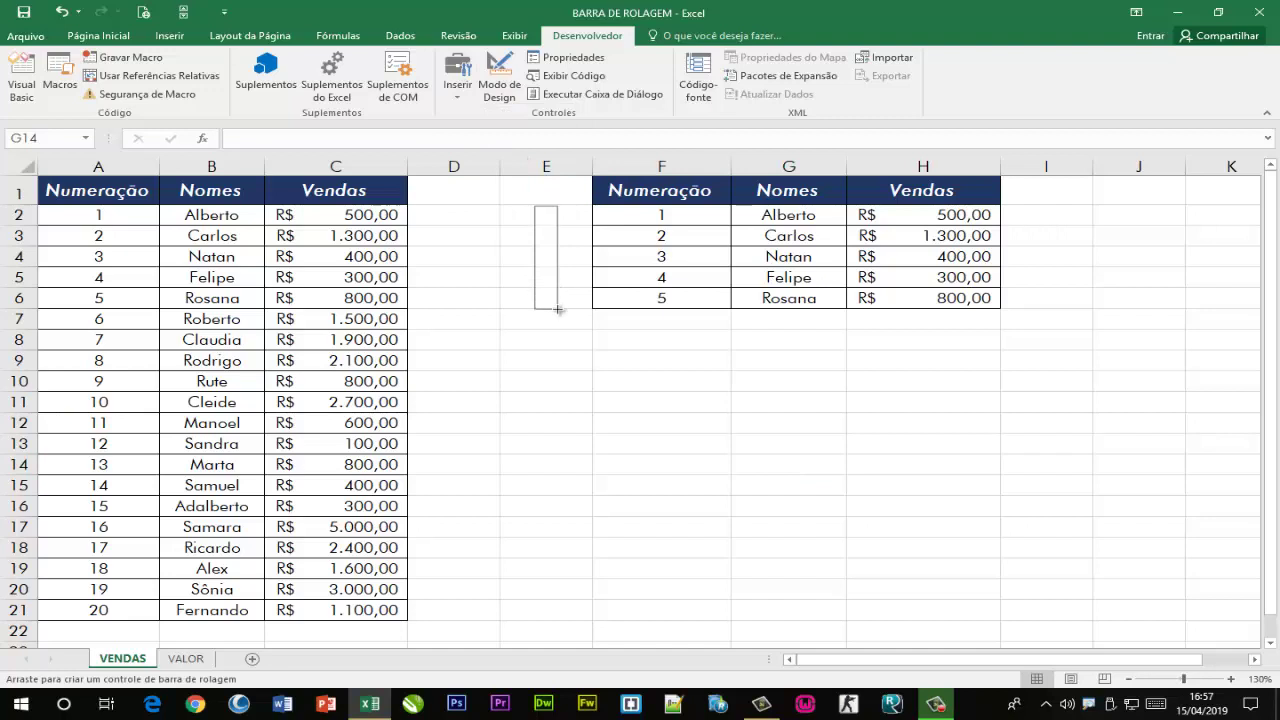
drag(556, 306, 556, 308)
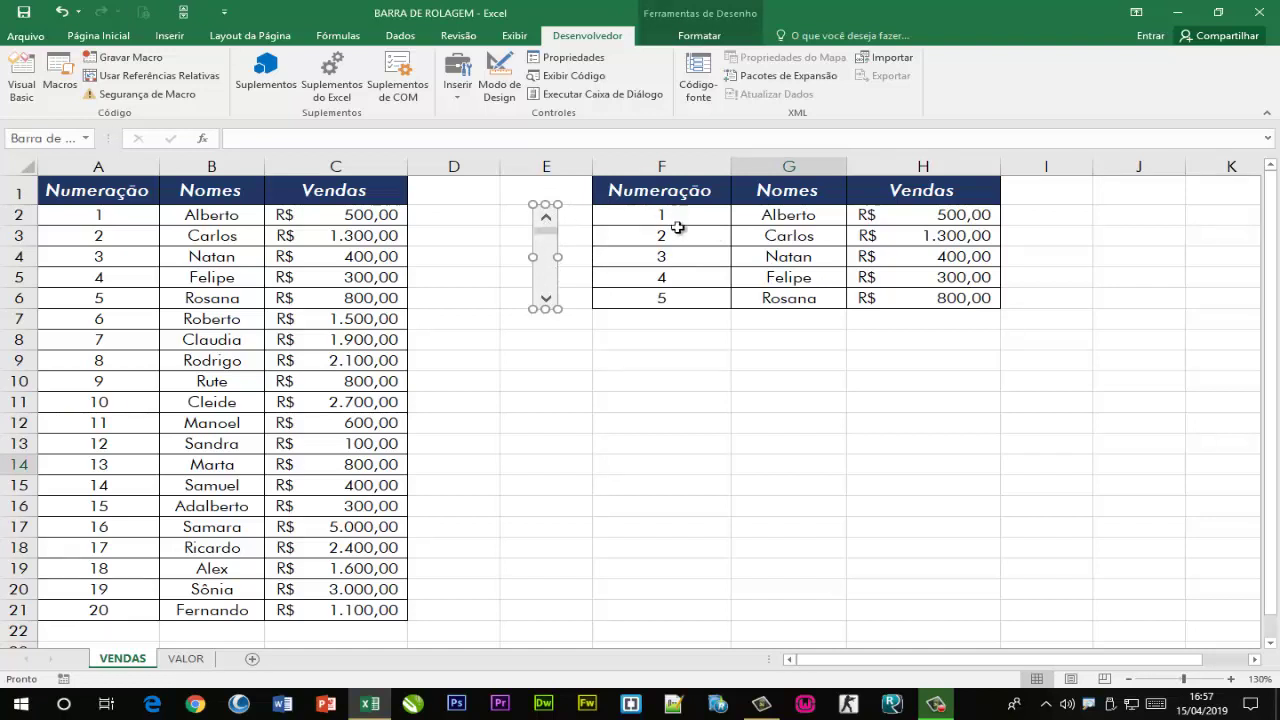
right_click(546, 224)
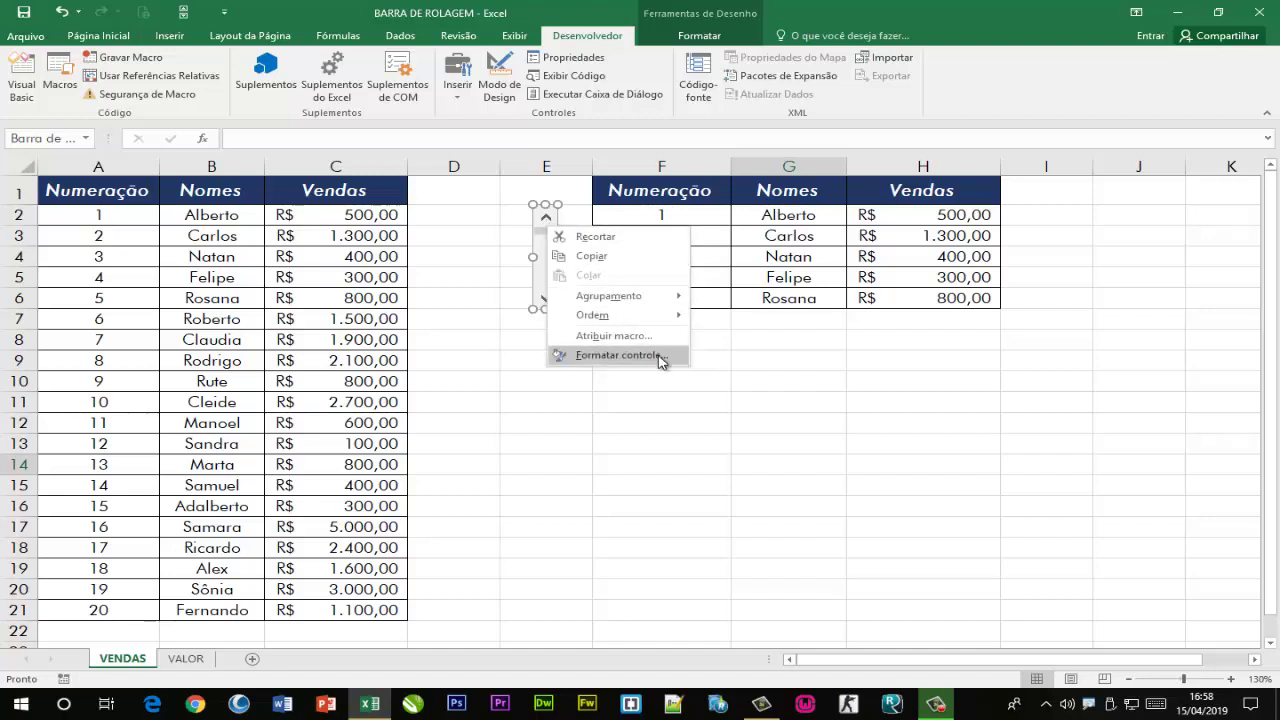
click(618, 355)
Set the scroll bar to current value 1, minimum 1, maximum 20, linked to $F$2
drag(671, 326, 745, 326)
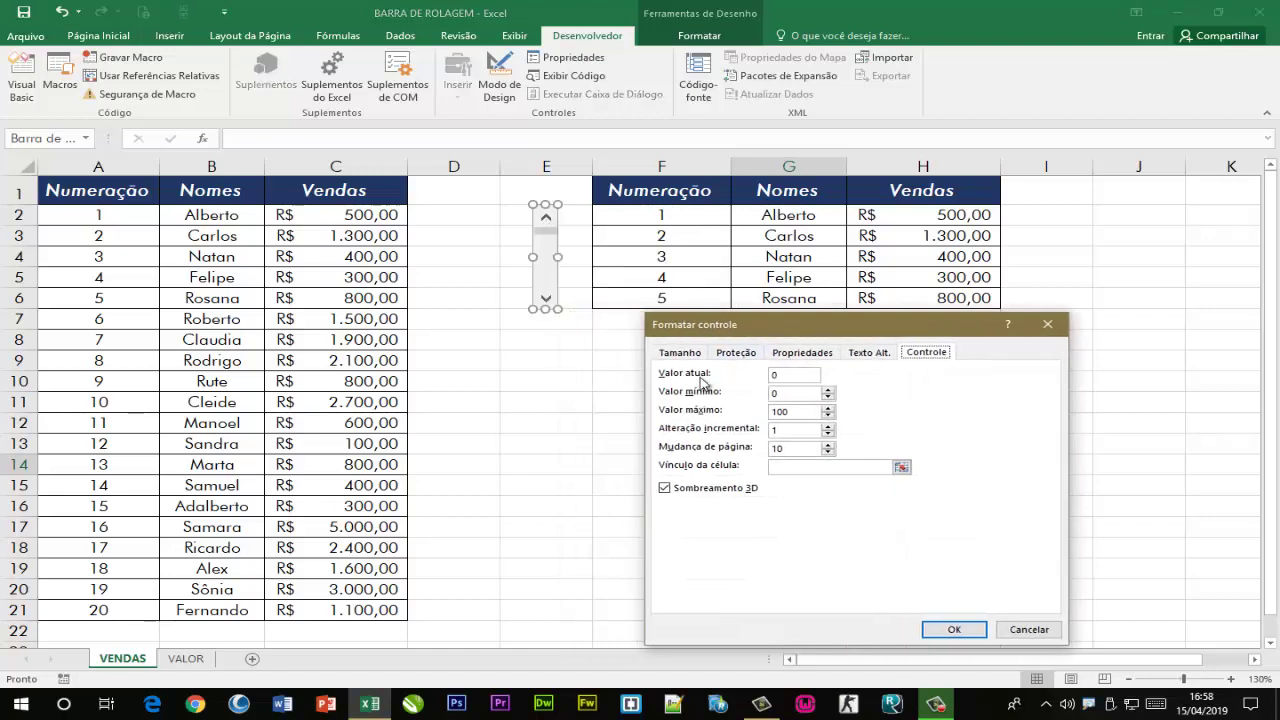
double_click(787, 374)
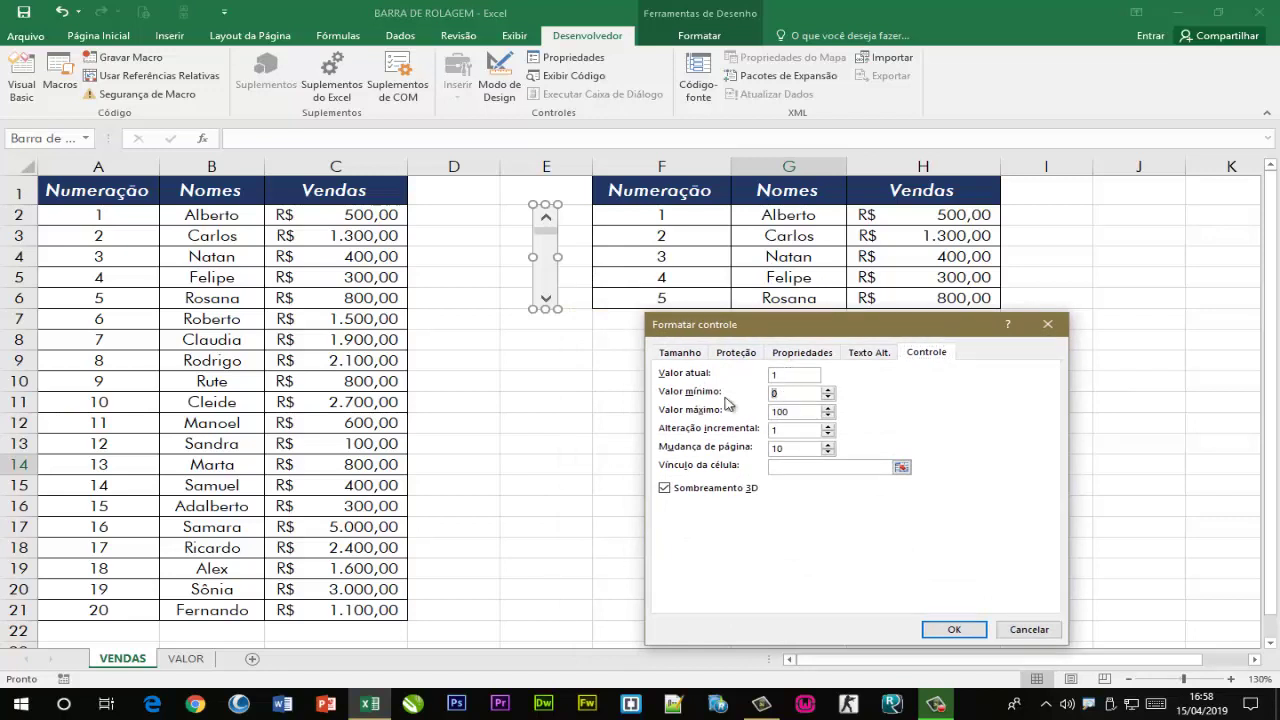
text(1)
double_click(802, 410)
text(0)
click(795, 467)
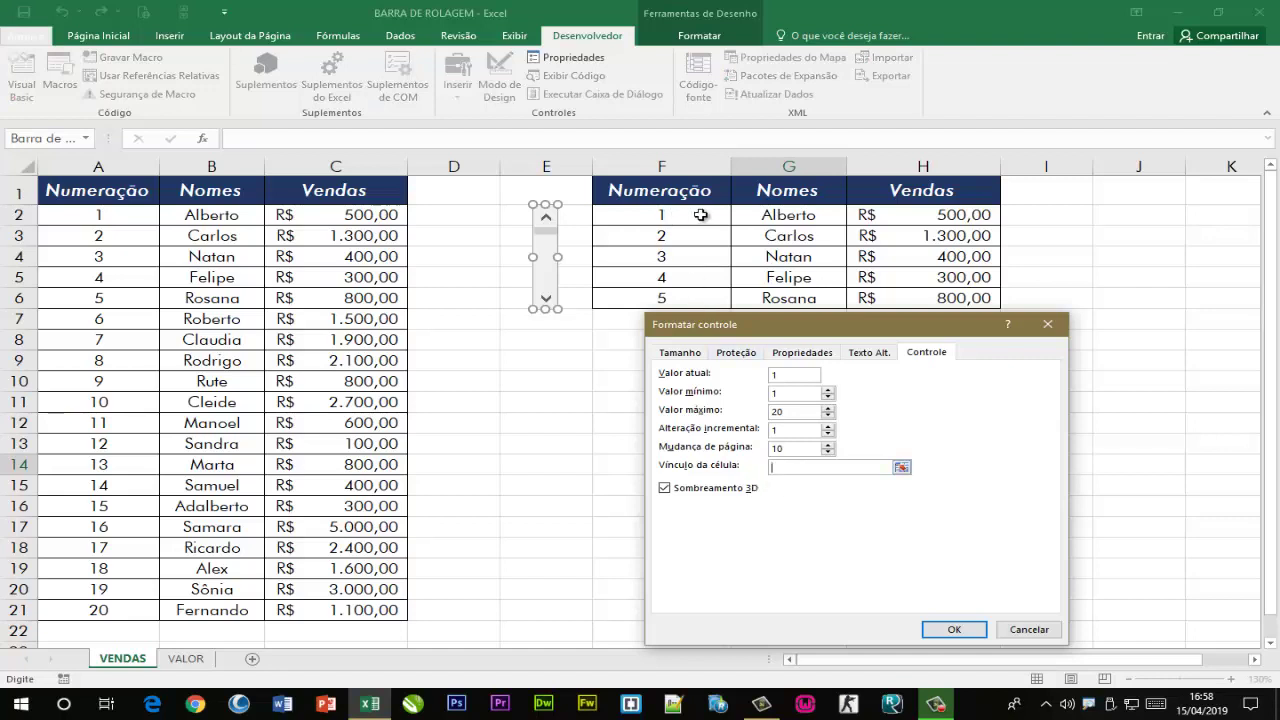
click(701, 215)
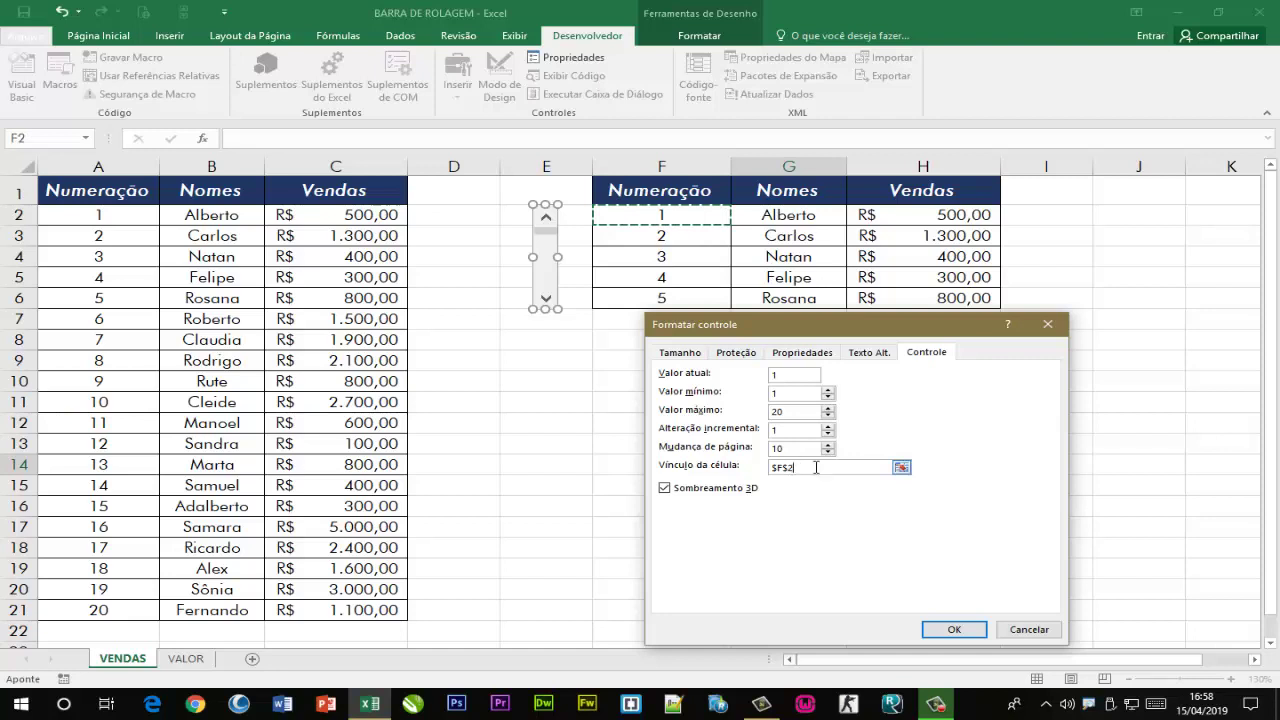
click(954, 630)
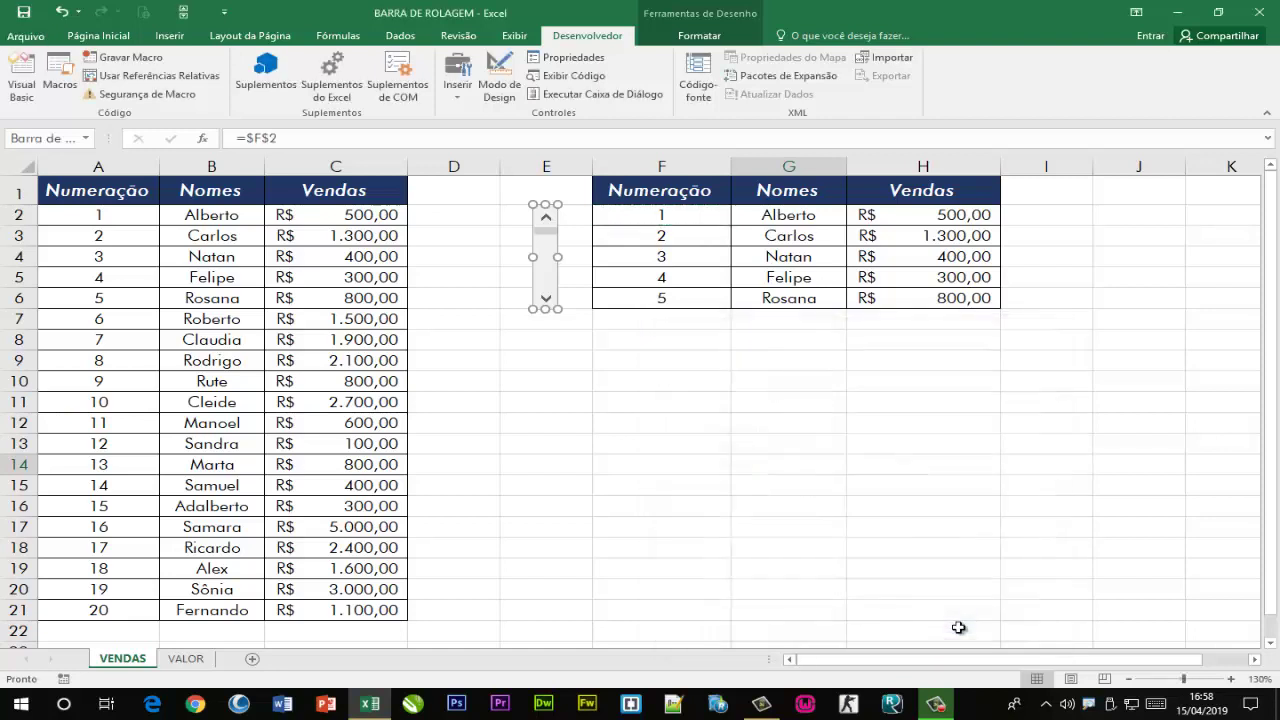
click(679, 364)
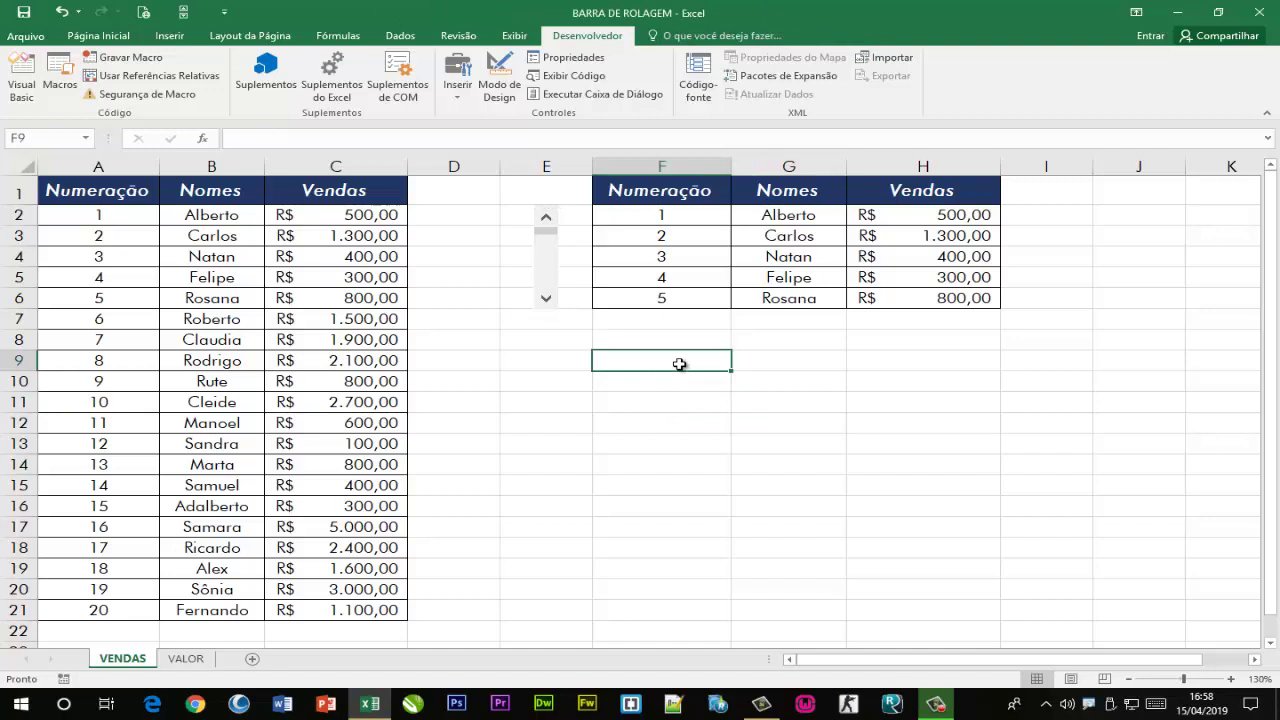
click(545, 300)
click(545, 300)
click(545, 300)
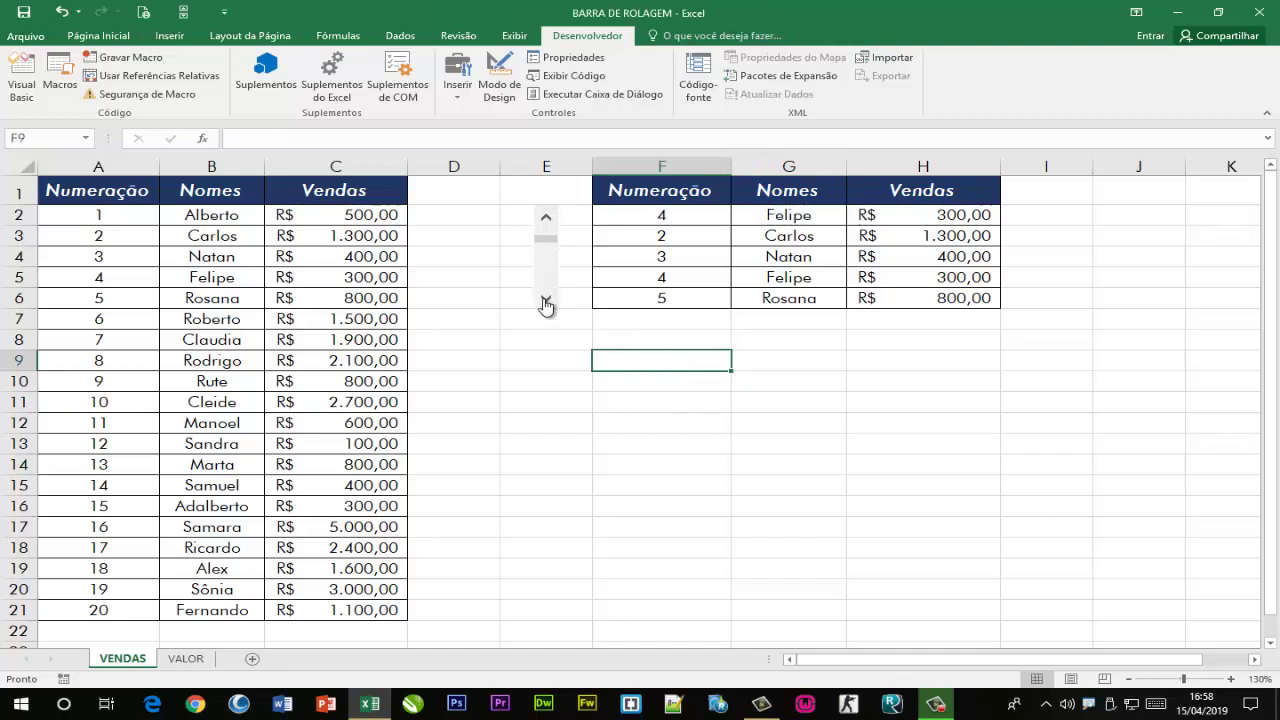
click(545, 300)
click(545, 300)
click(545, 300)
double_click(545, 300)
click(545, 300)
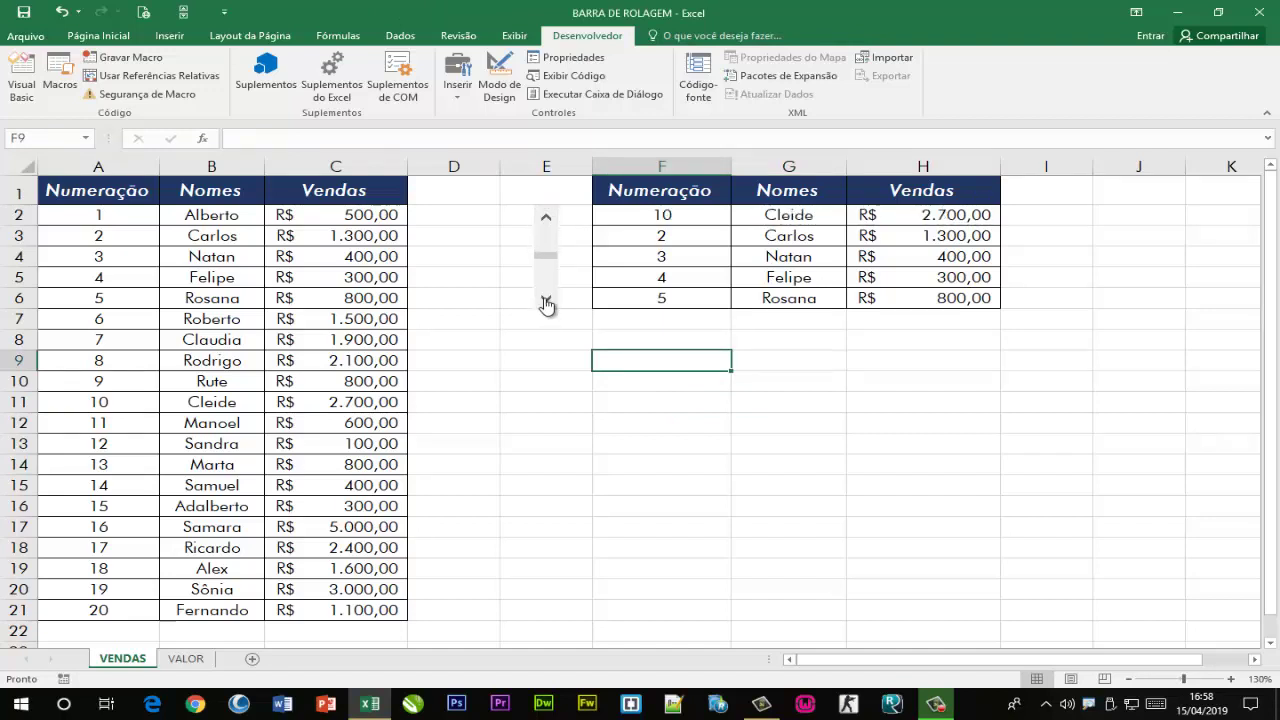
double_click(545, 300)
click(545, 300)
triple_click(547, 218)
triple_click(547, 218)
triple_click(547, 218)
triple_click(547, 218)
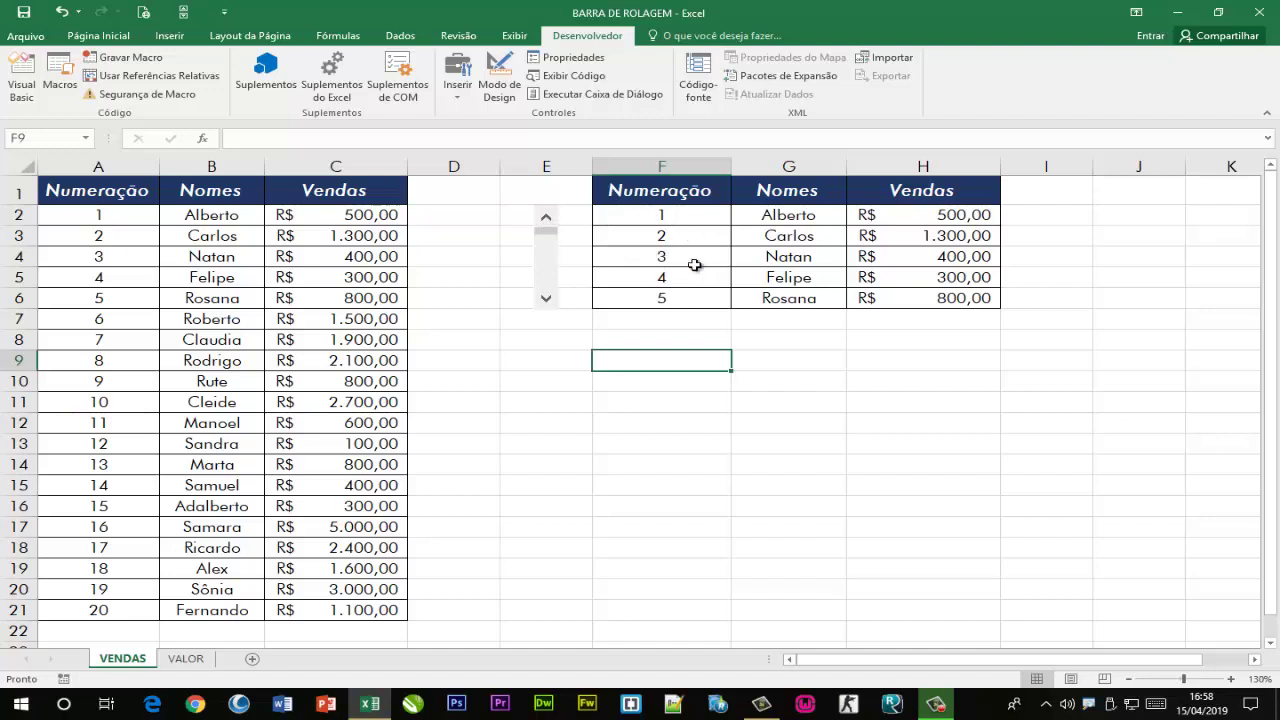
Enter =F2+1 in F3 and fill it down to F6
click(689, 235)
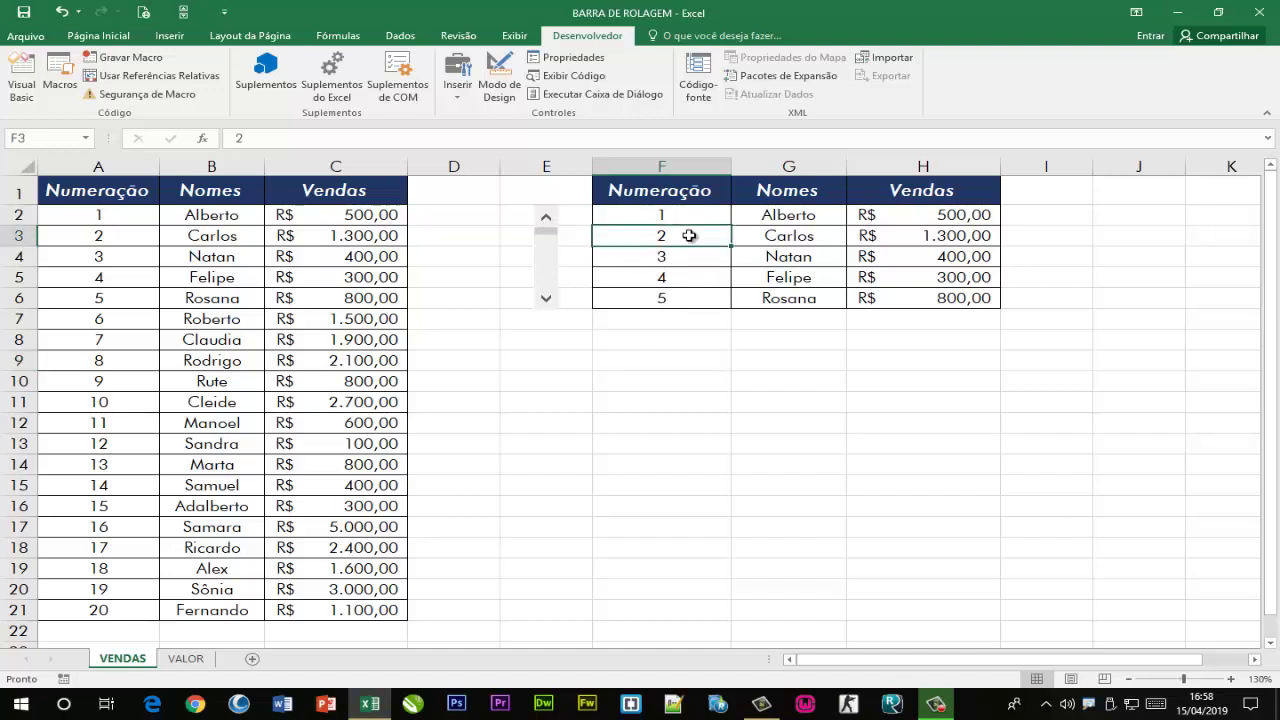
text(=)
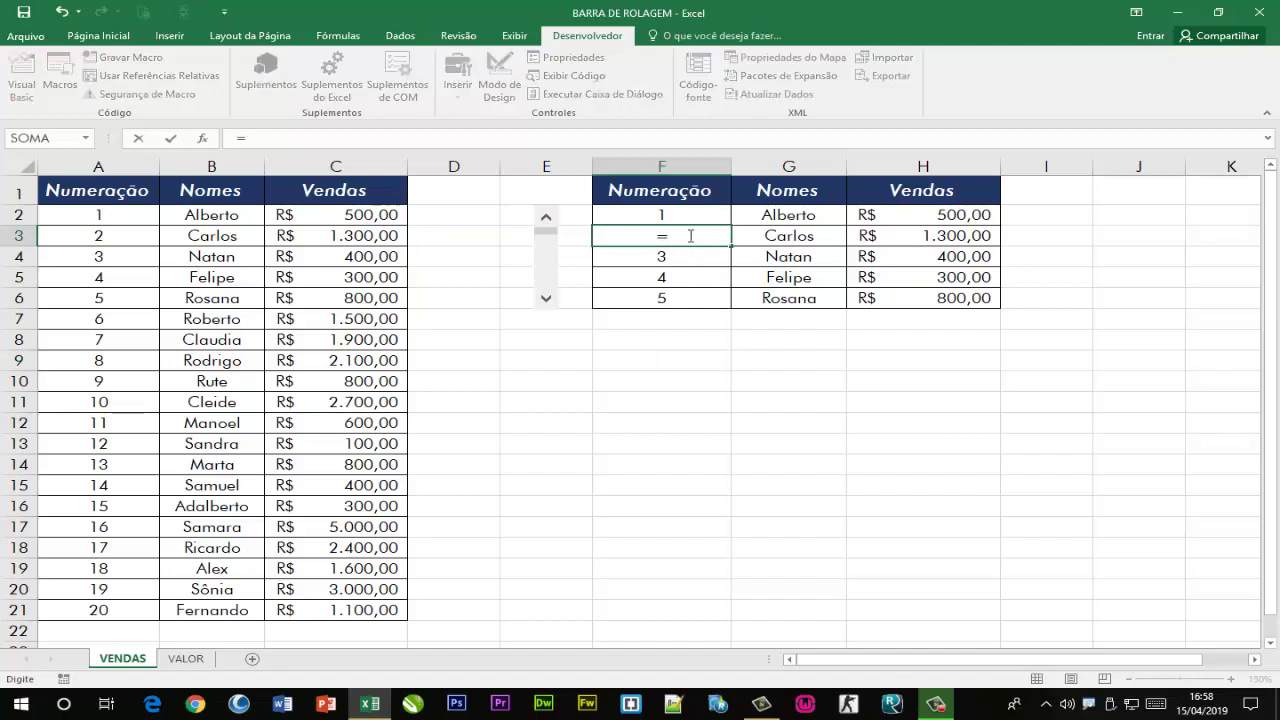
click(667, 215)
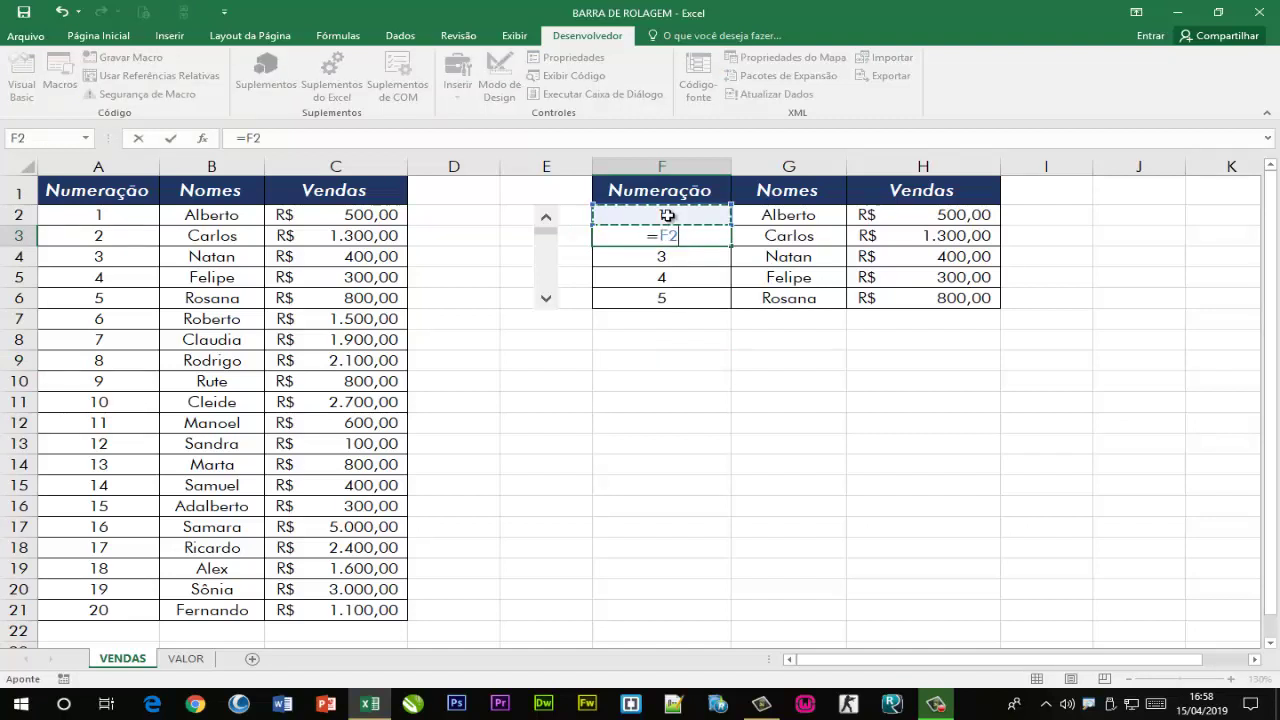
text(+1)
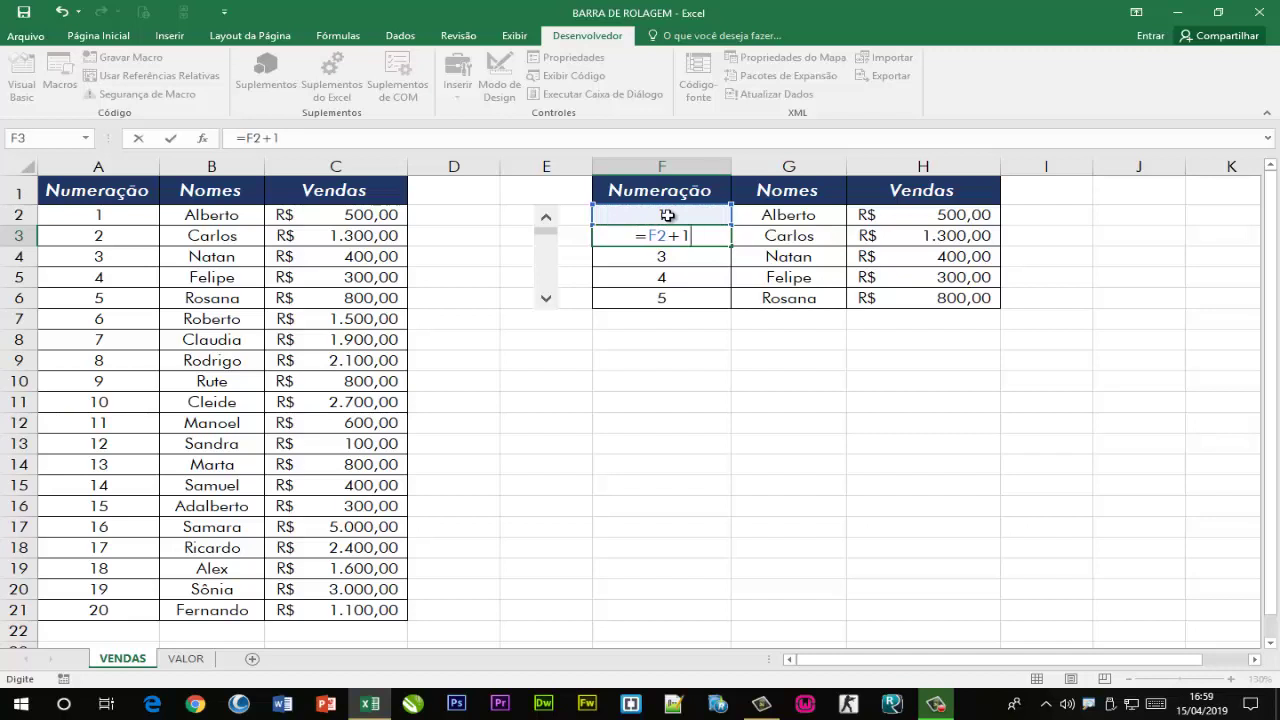
key(Return)
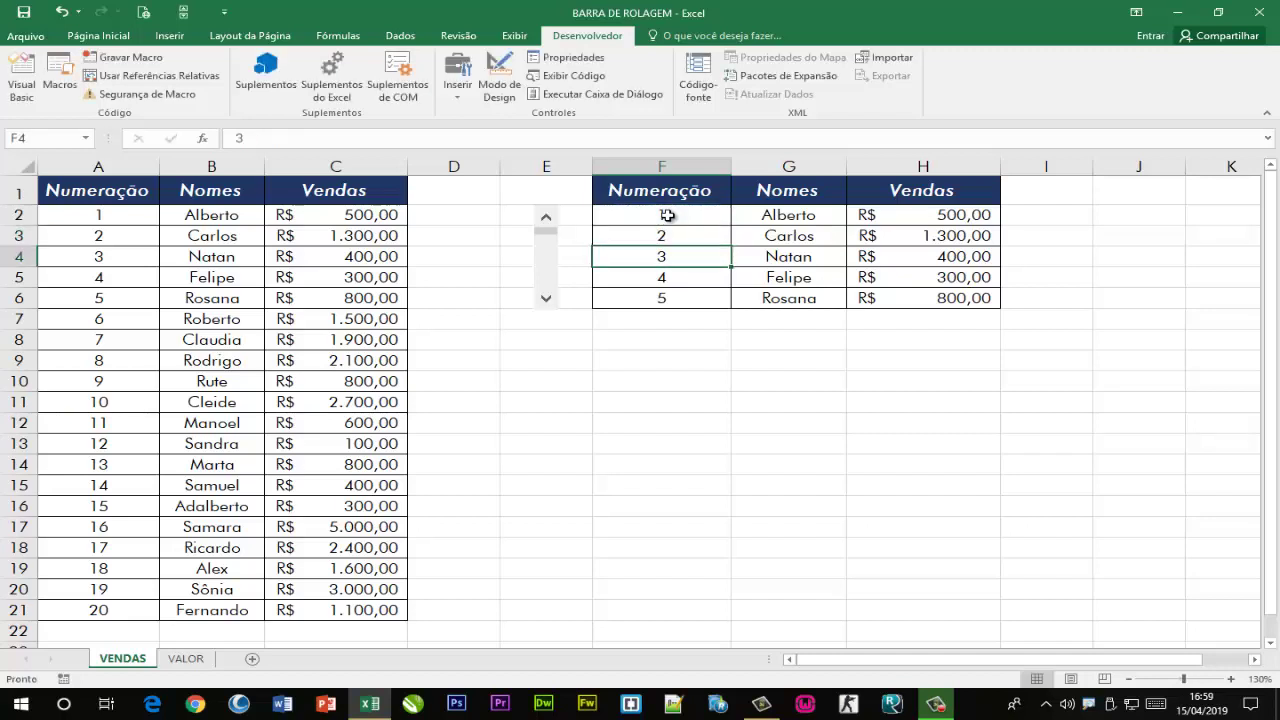
click(668, 231)
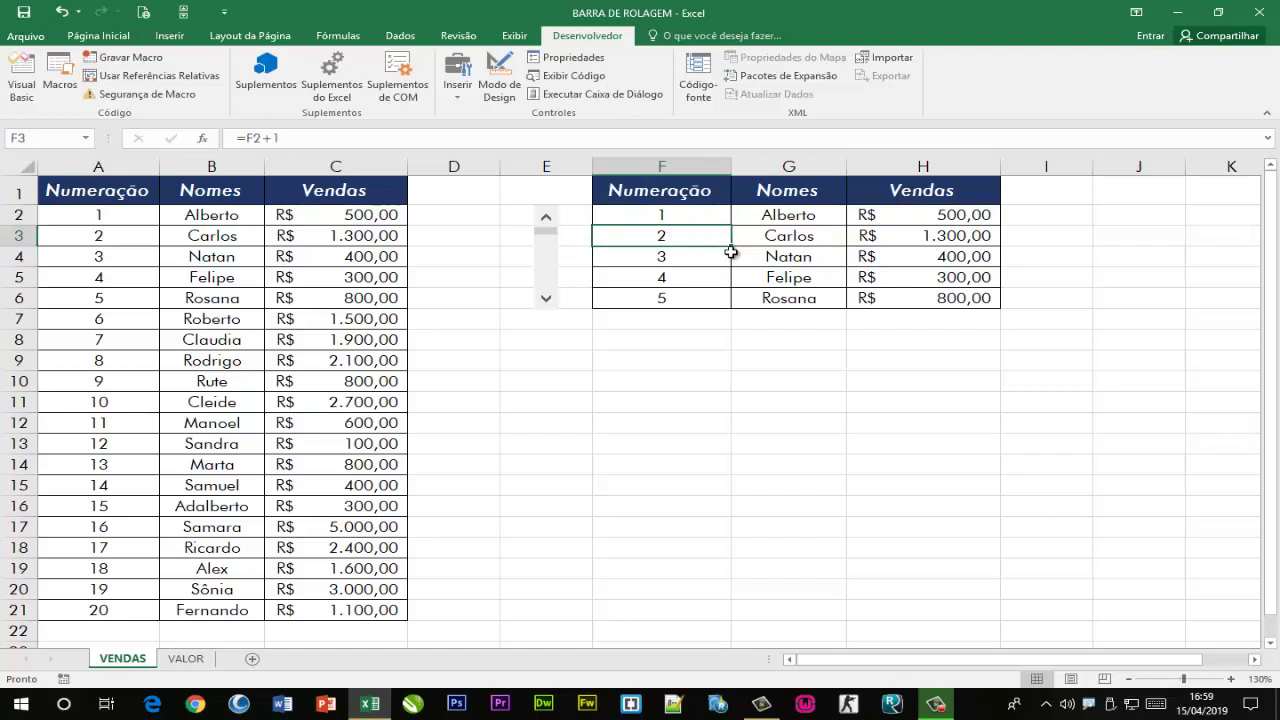
drag(731, 245, 731, 305)
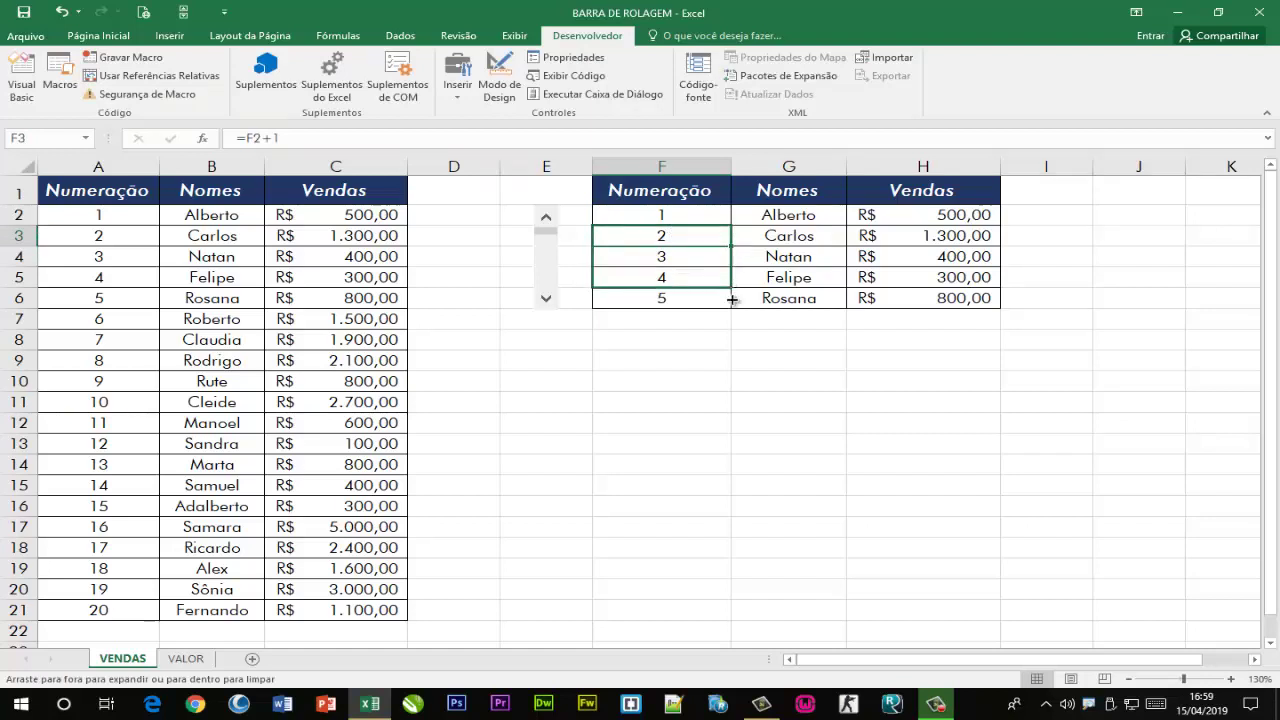
click(580, 343)
click(548, 302)
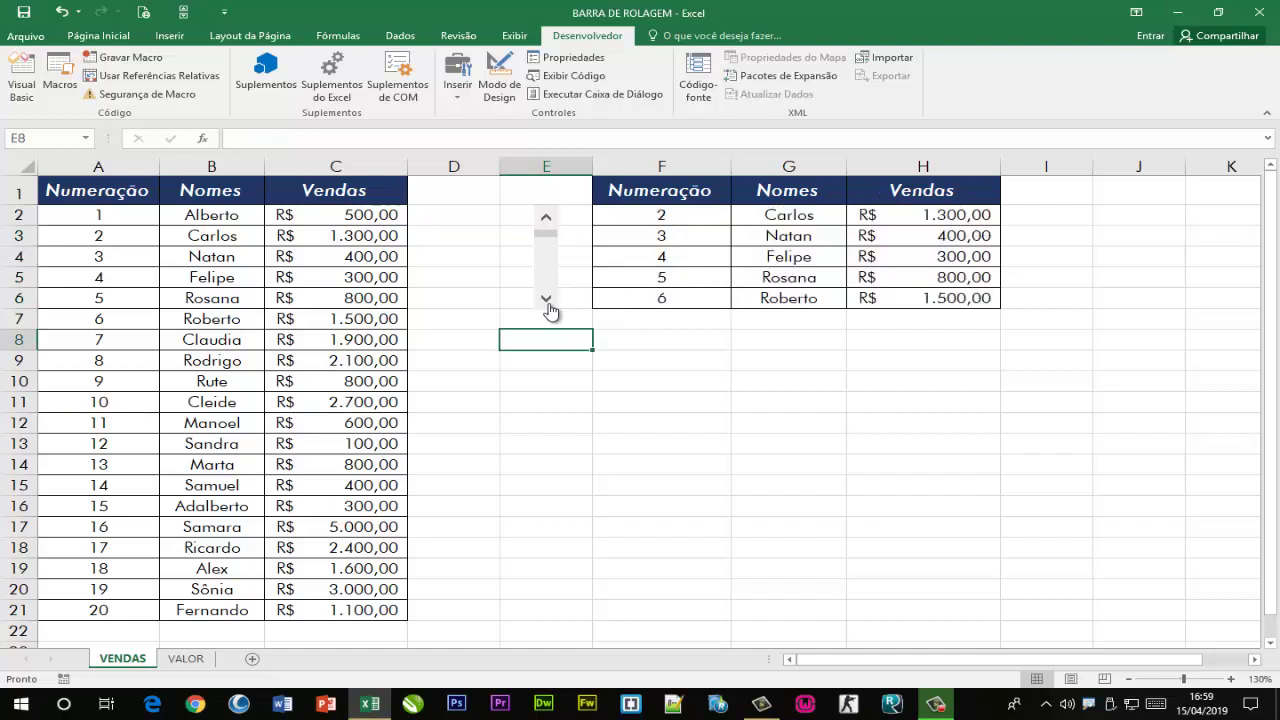
click(548, 302)
click(548, 302)
click(548, 302)
click(548, 302)
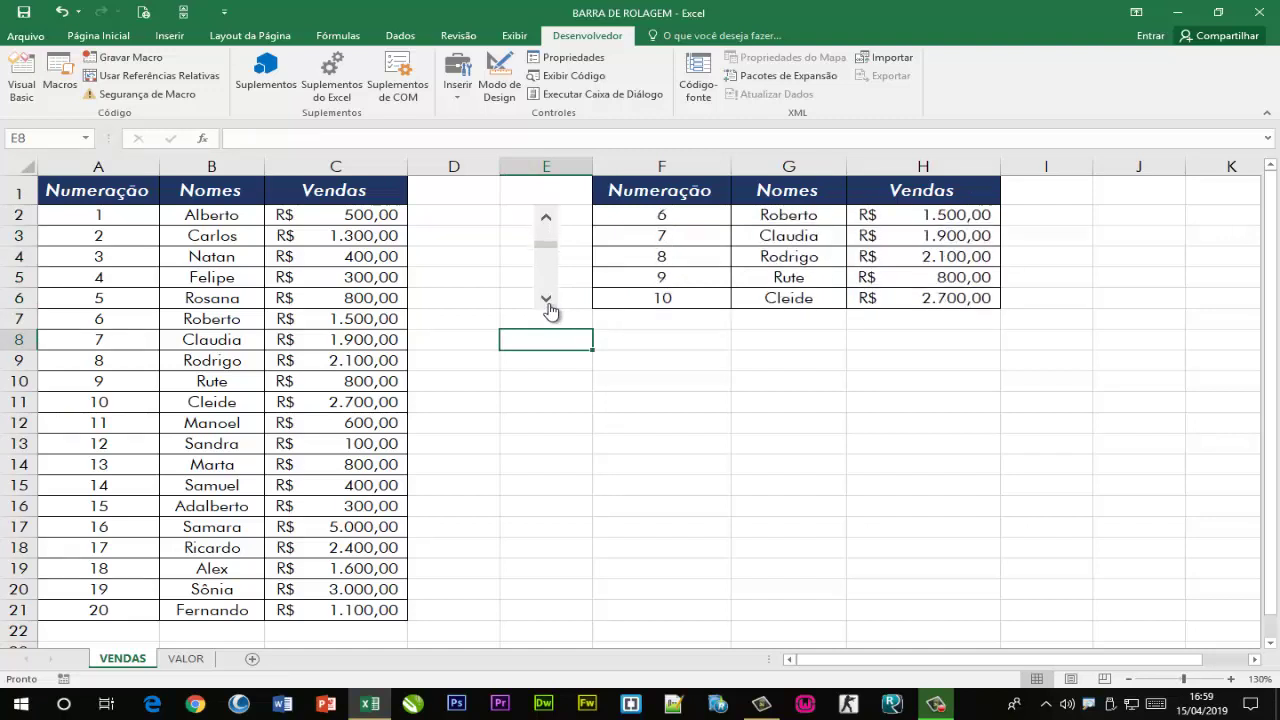
click(548, 302)
click(548, 302)
click(548, 302)
click(548, 302)
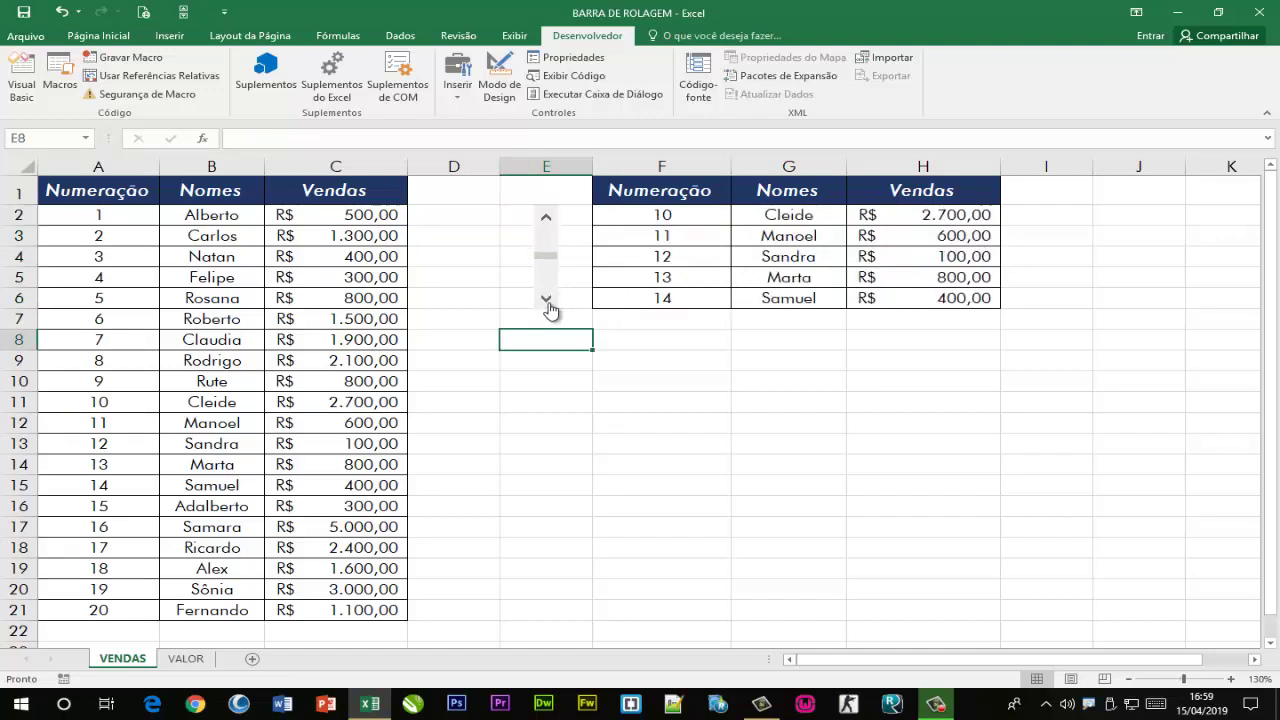
click(546, 300)
click(546, 300)
click(546, 300)
click(546, 300)
click(546, 300)
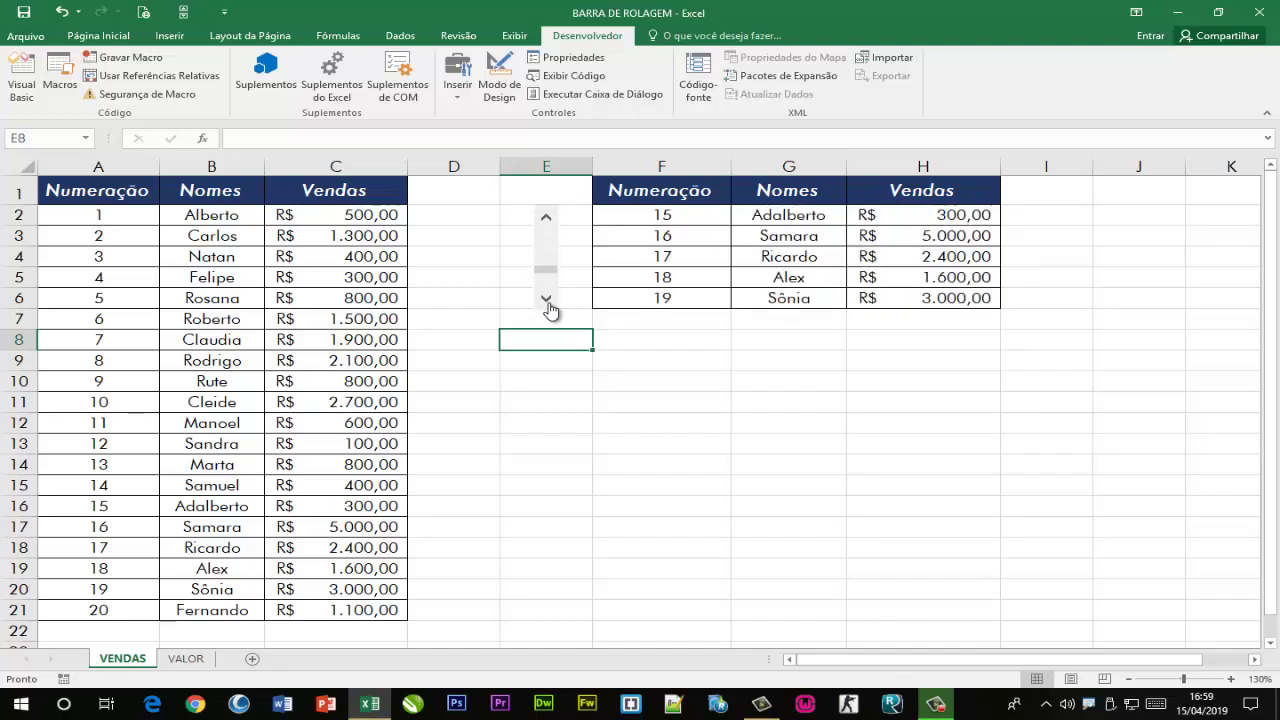
click(546, 300)
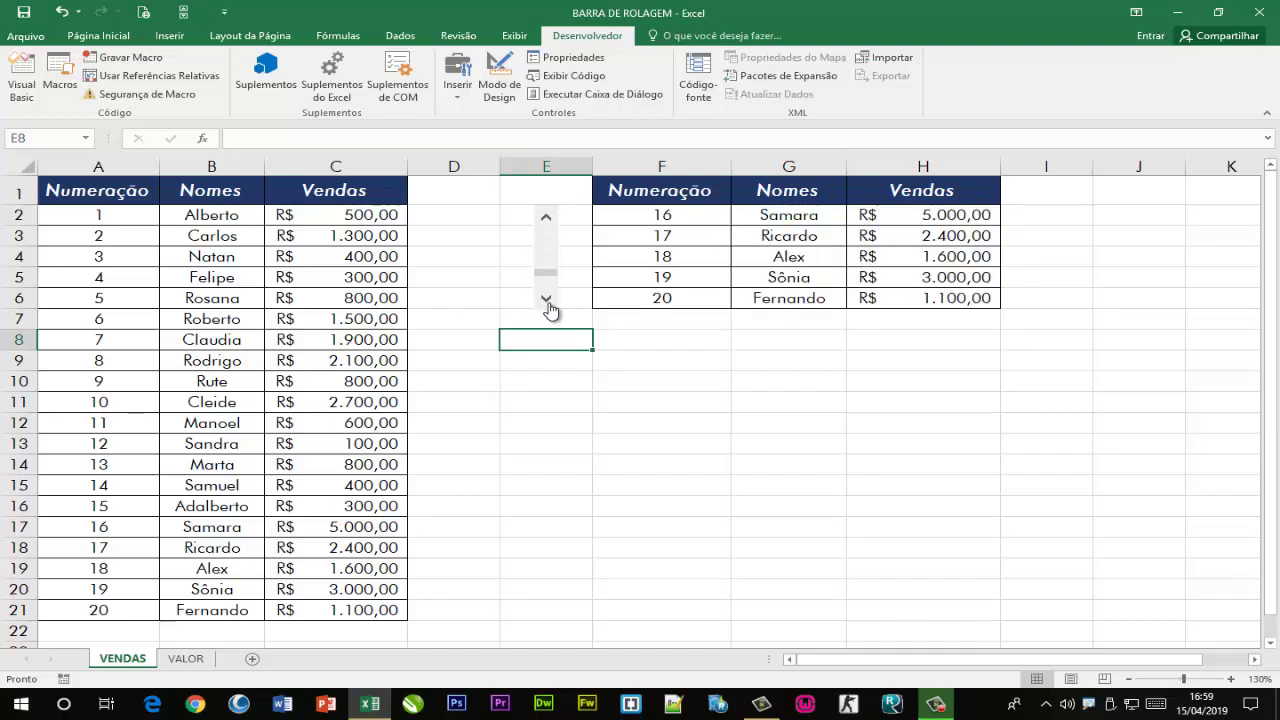
click(547, 220)
click(547, 220)
click(547, 220)
click(547, 220)
click(547, 220)
click(547, 220)
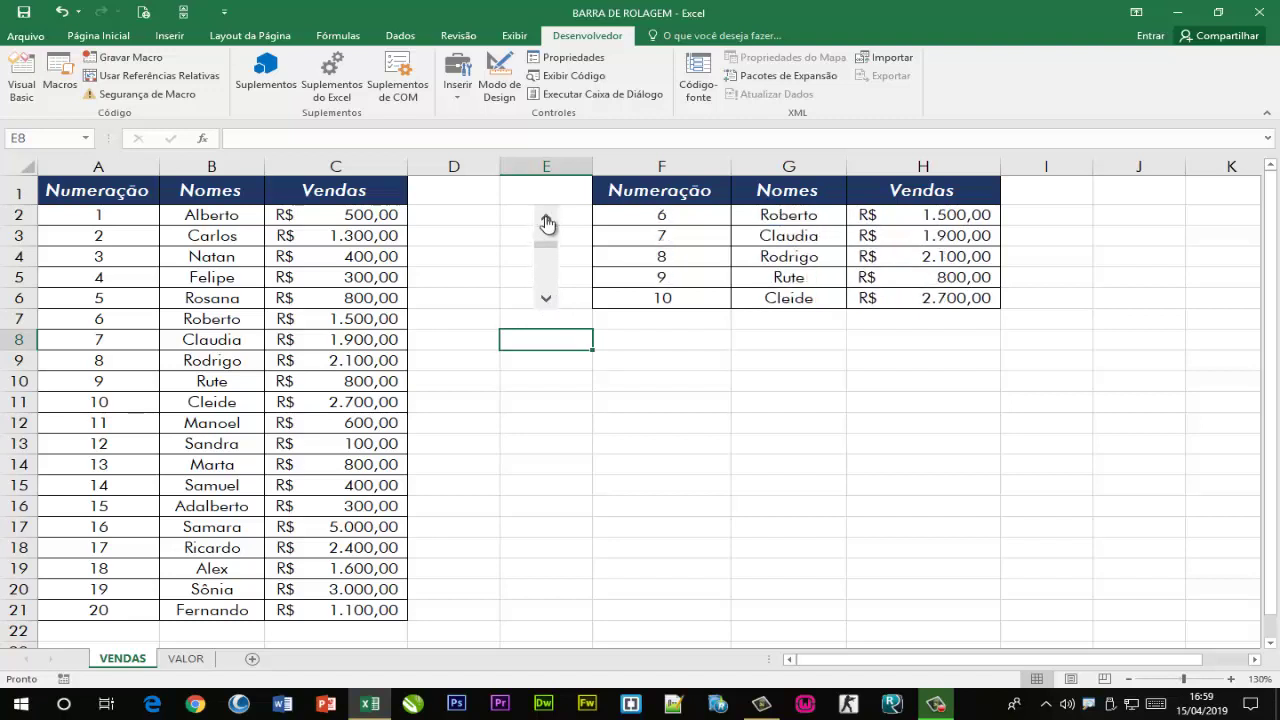
click(547, 220)
click(547, 220)
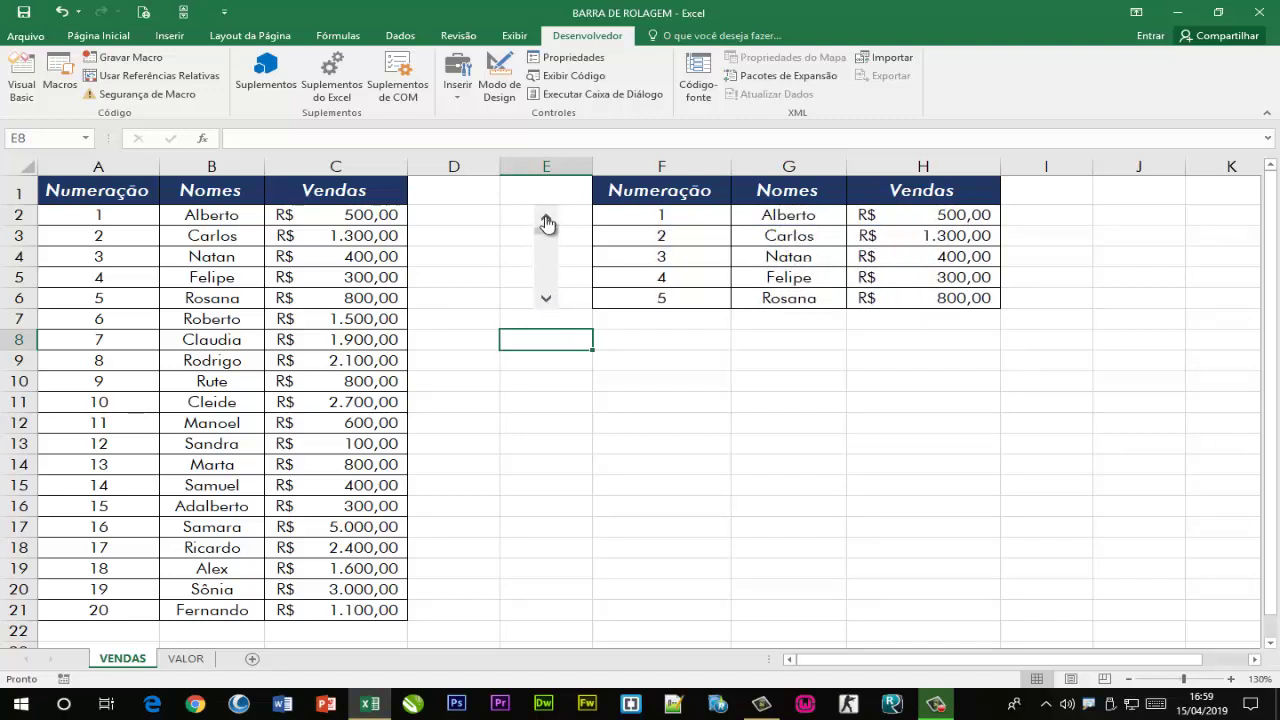
click(1058, 221)
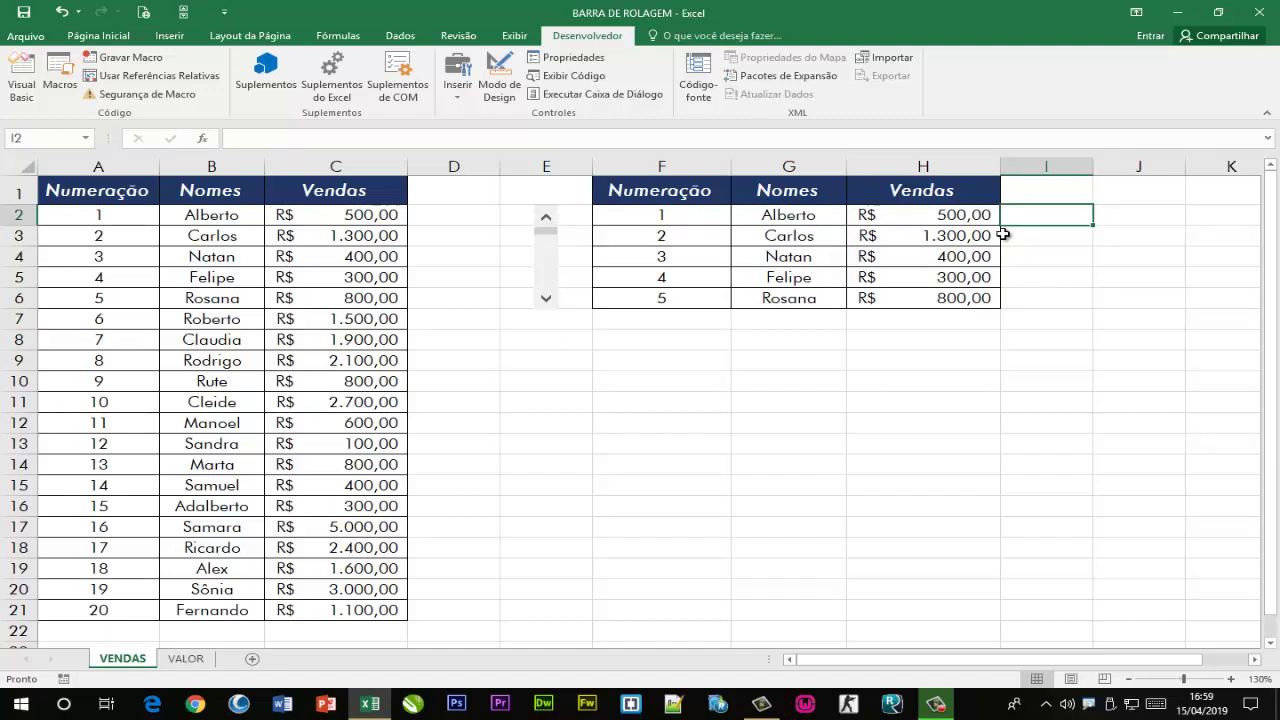
Enter =H2 in I2, fill it down to I6, and autofit column I
click(966, 214)
click(1041, 221)
click(977, 214)
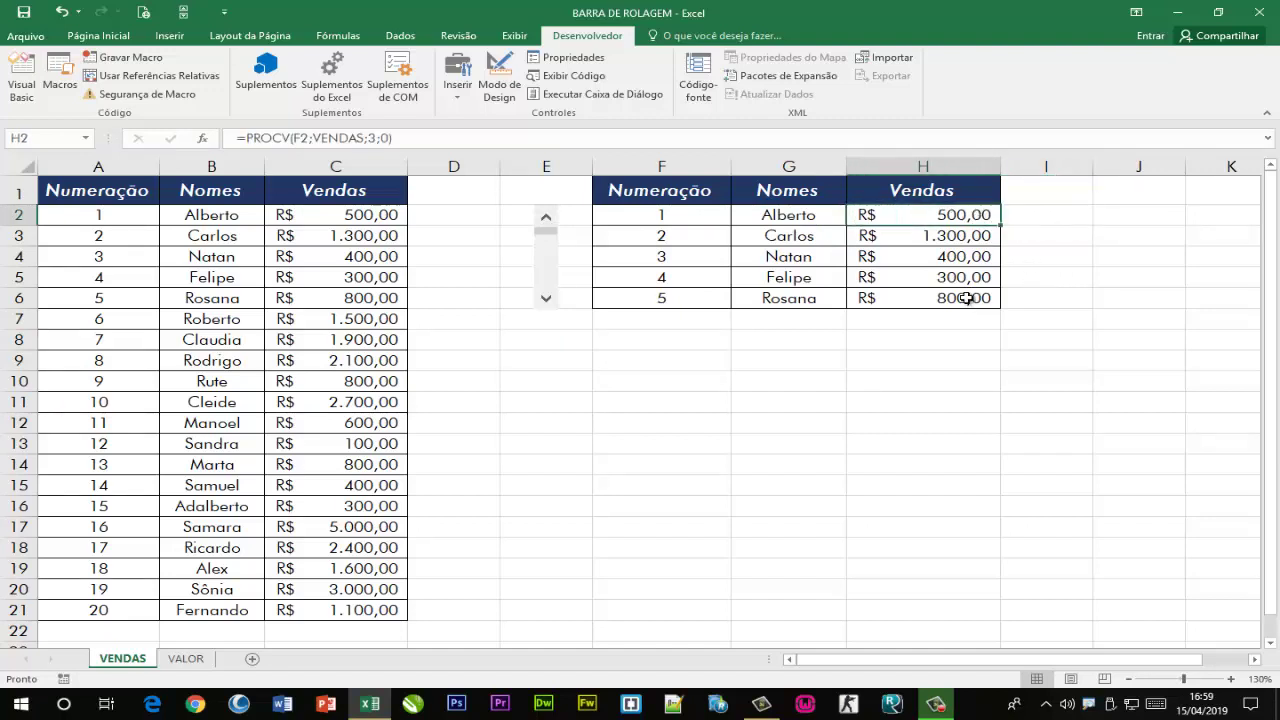
click(1046, 215)
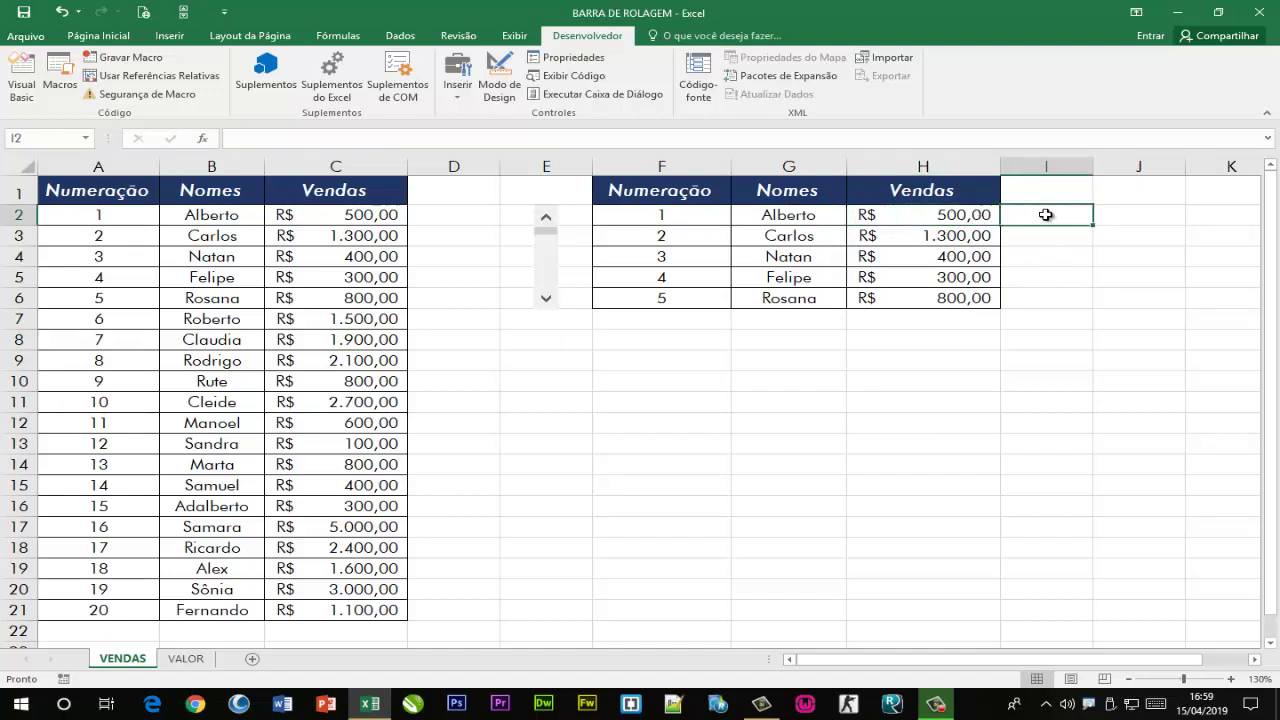
text(=)
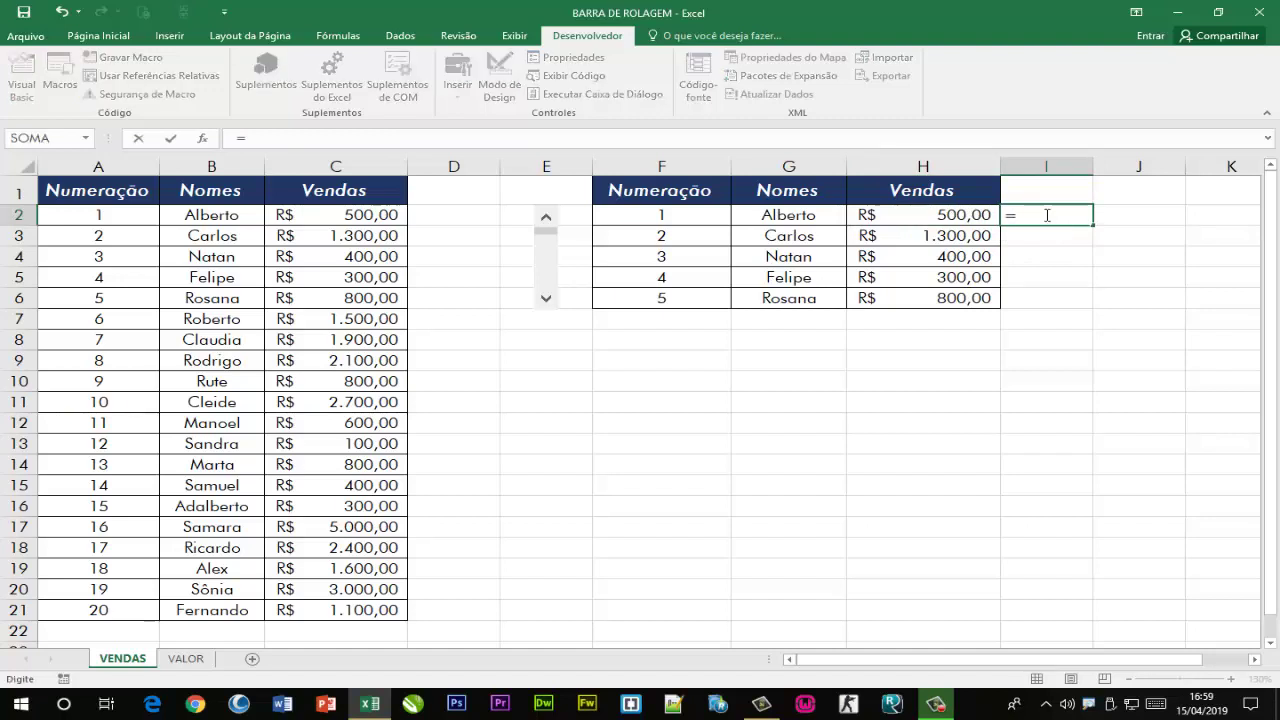
click(958, 213)
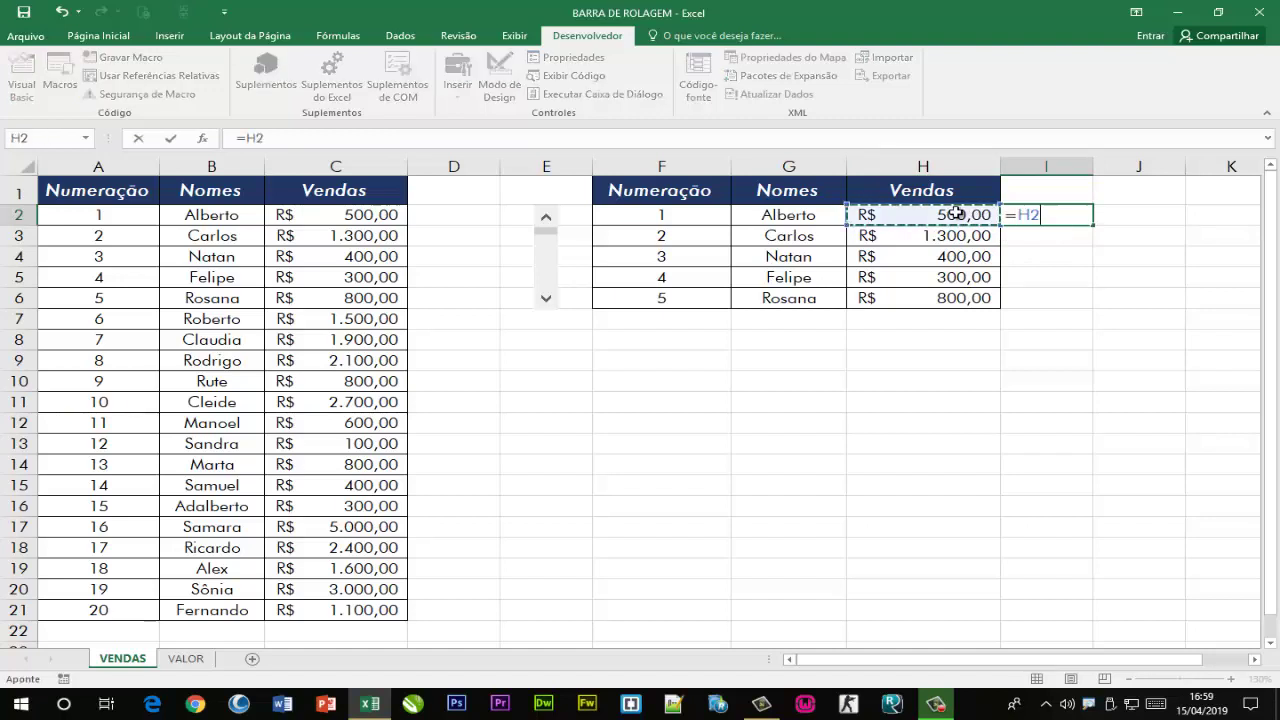
key(Return)
click(1045, 215)
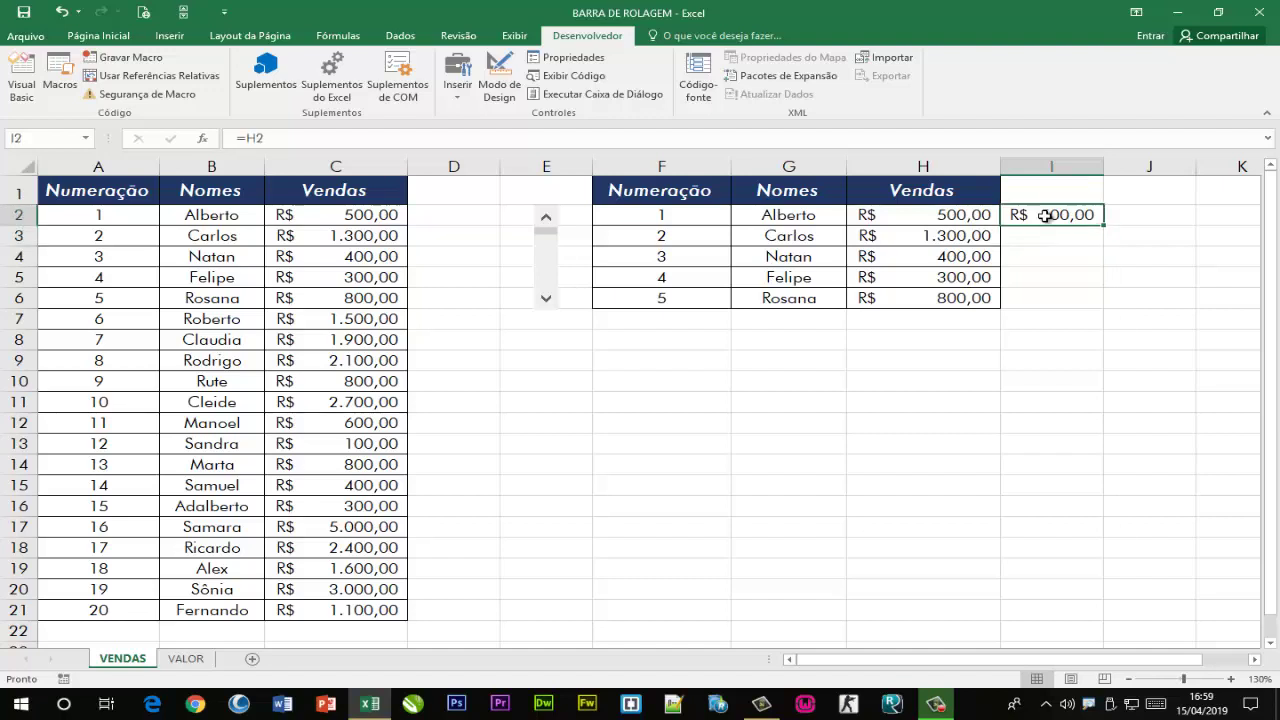
drag(1104, 226, 1103, 303)
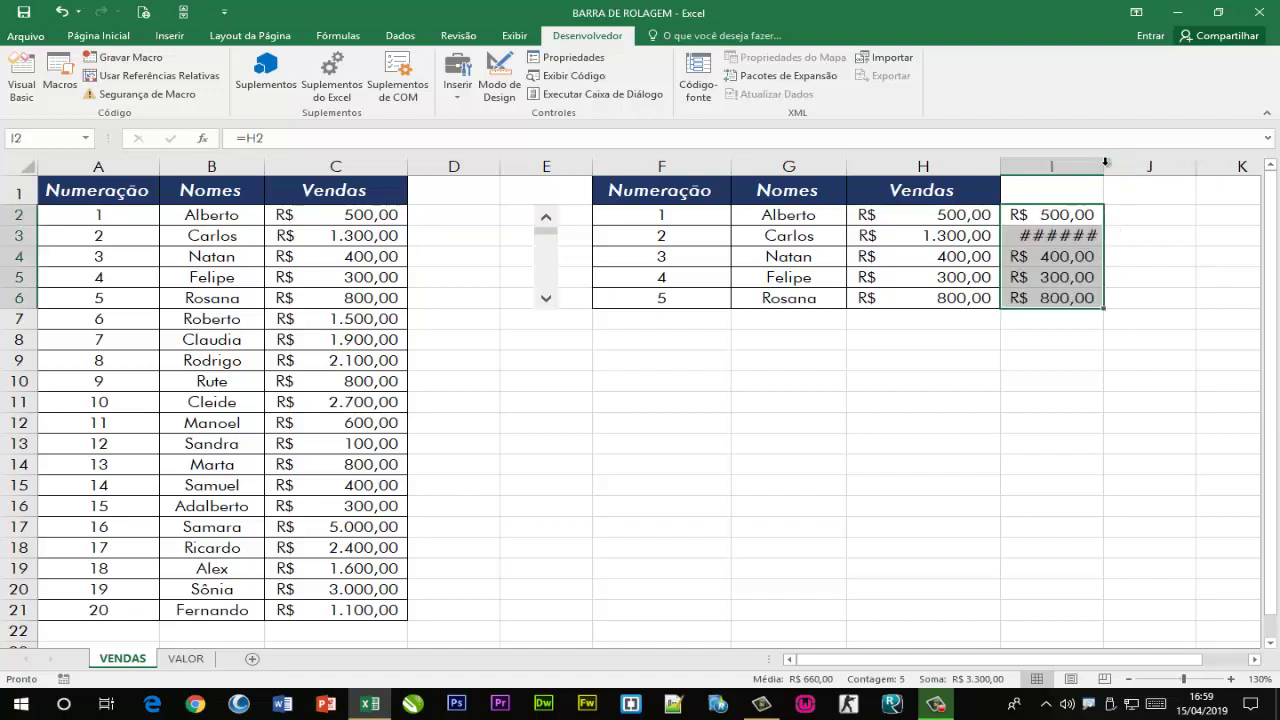
double_click(1103, 166)
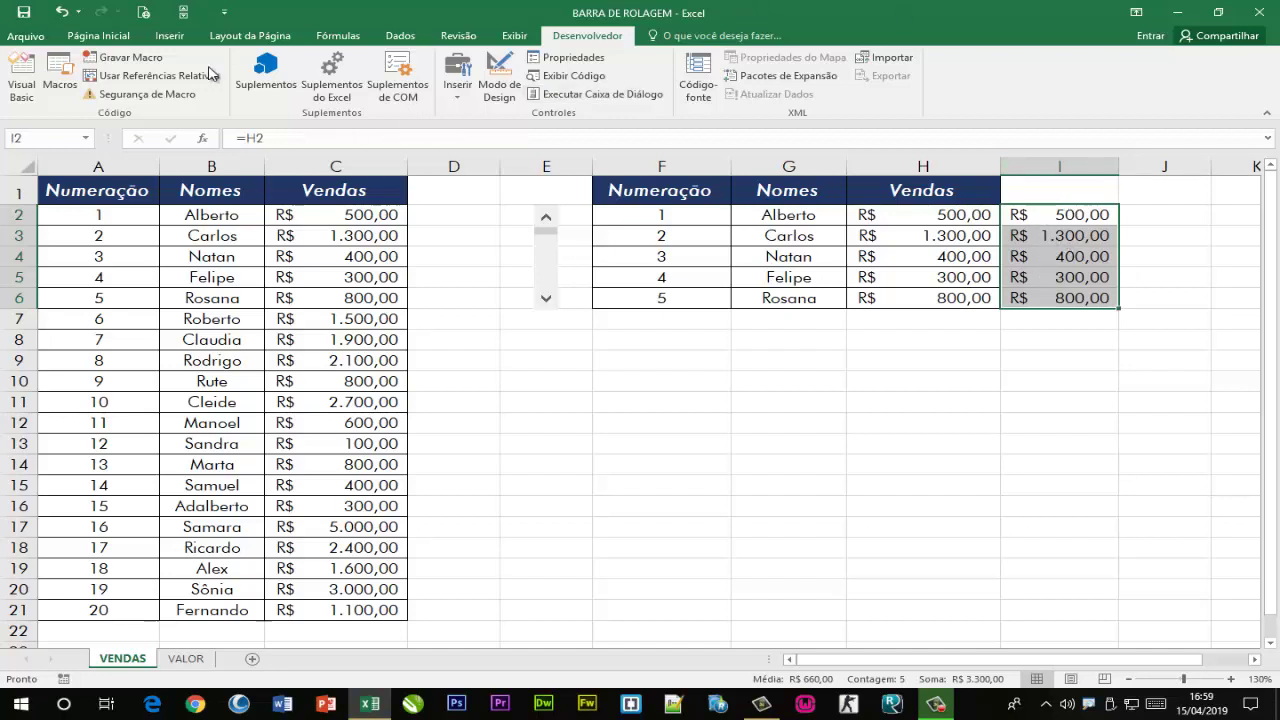
Add a new Data Bar rule to I2:I6 with orange bars and Show Bar Only
click(91, 38)
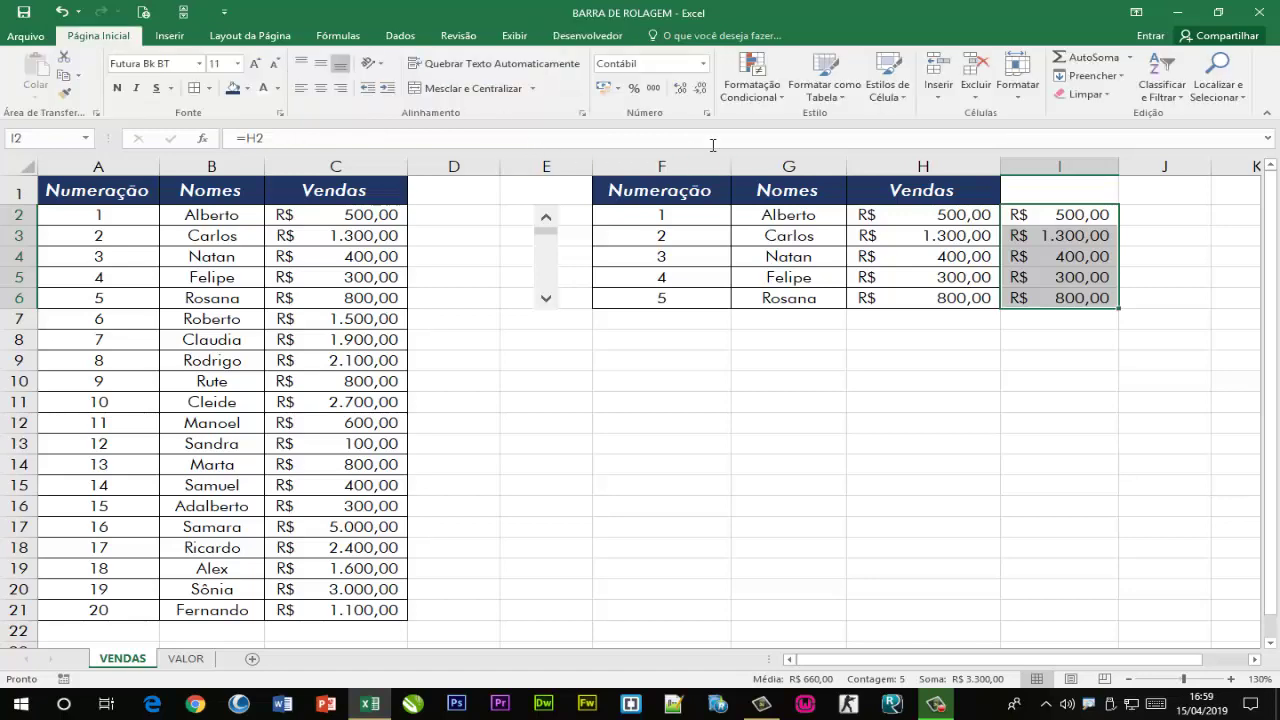
click(740, 96)
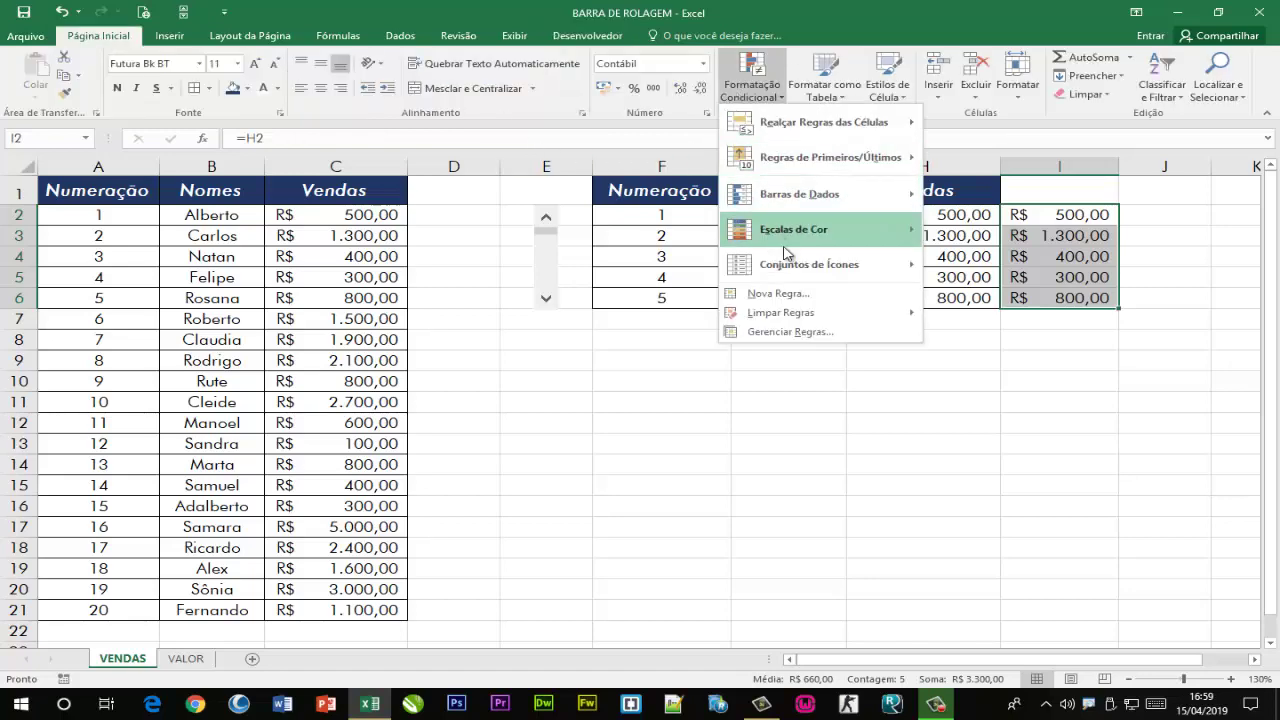
click(806, 293)
drag(792, 354, 769, 335)
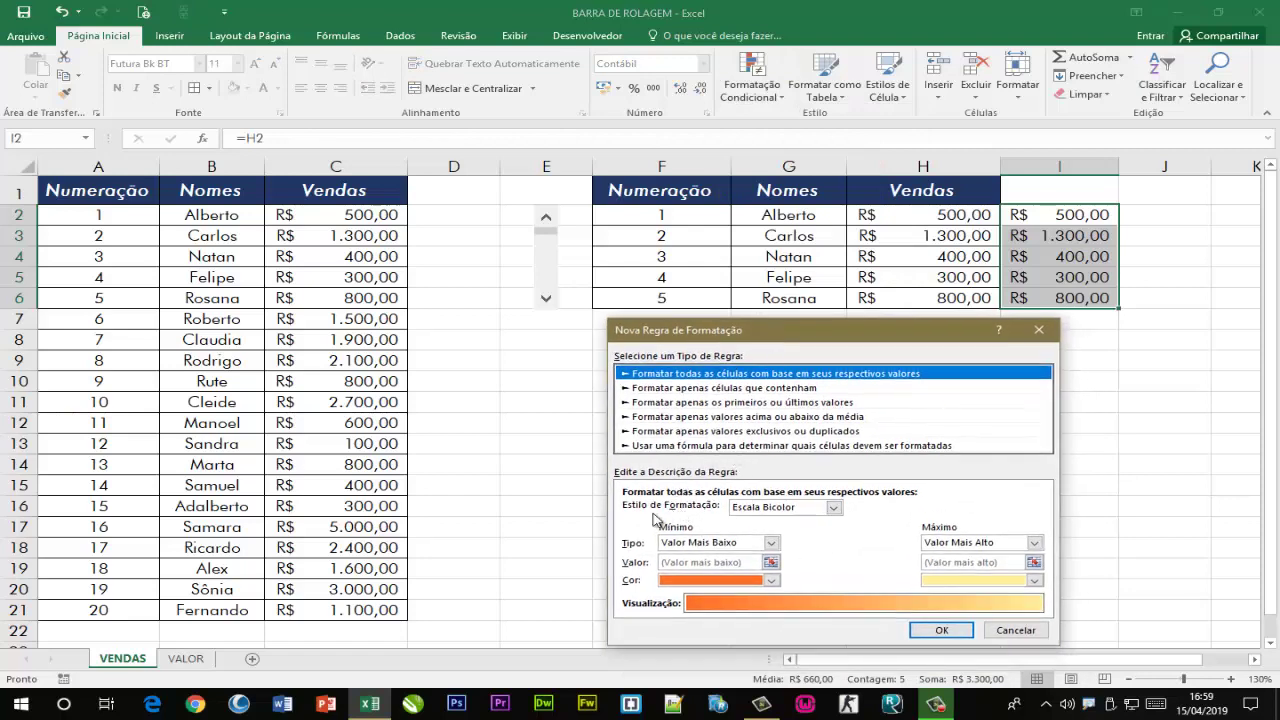
click(790, 510)
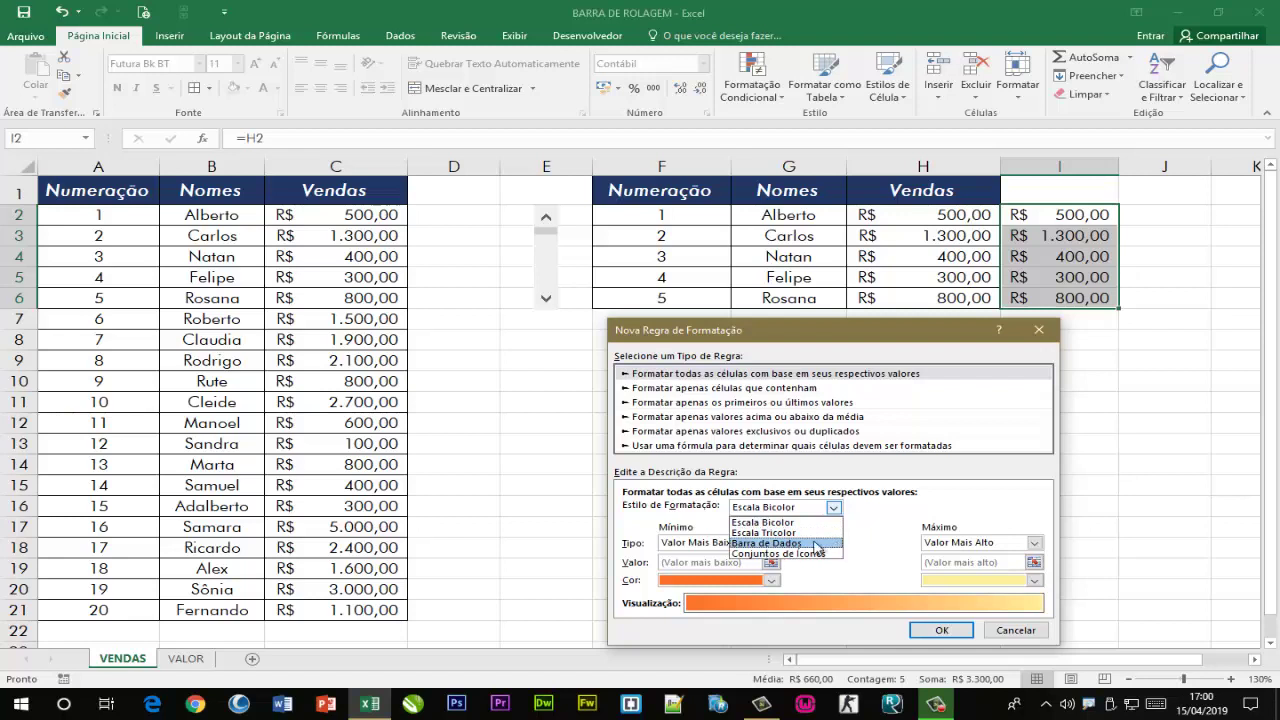
click(817, 545)
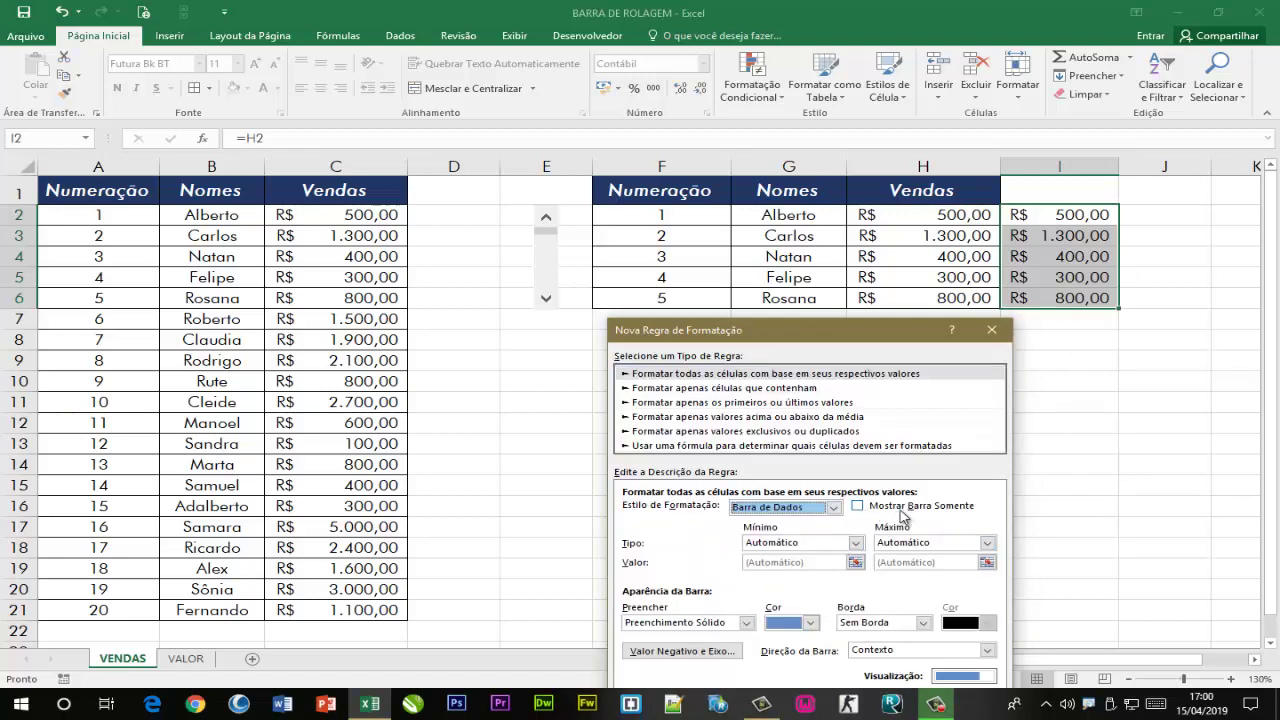
click(857, 507)
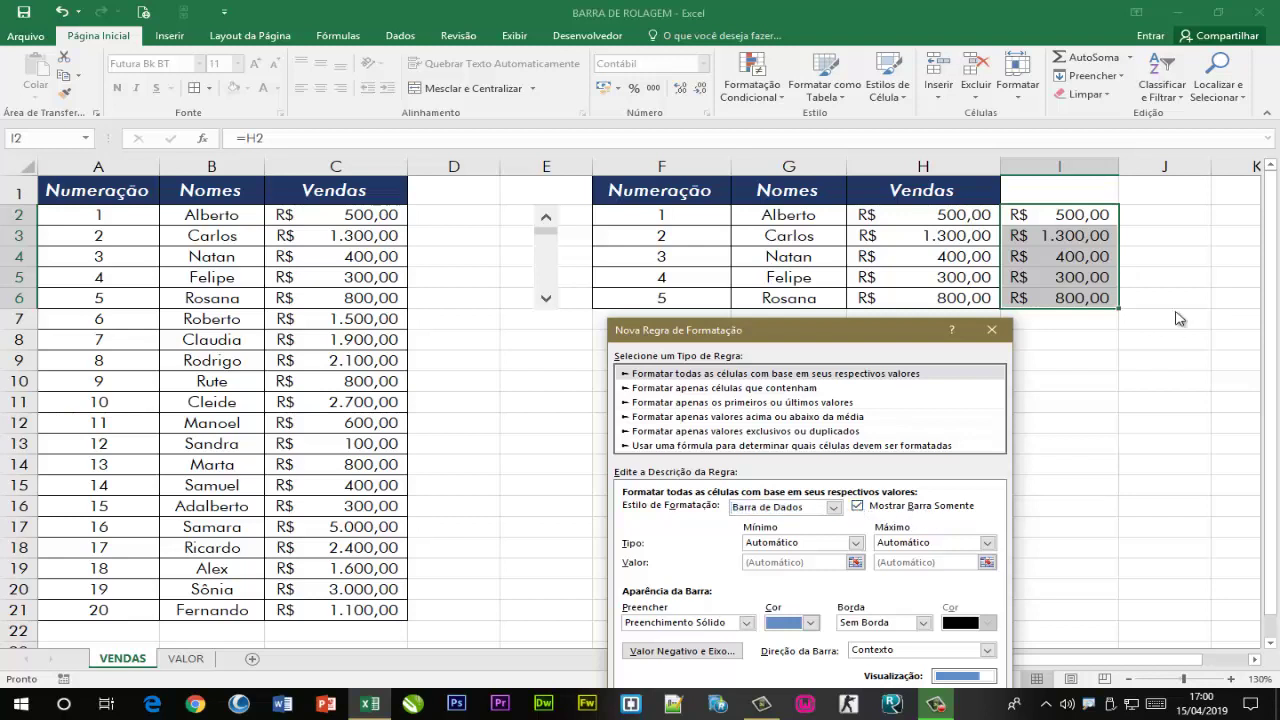
click(810, 622)
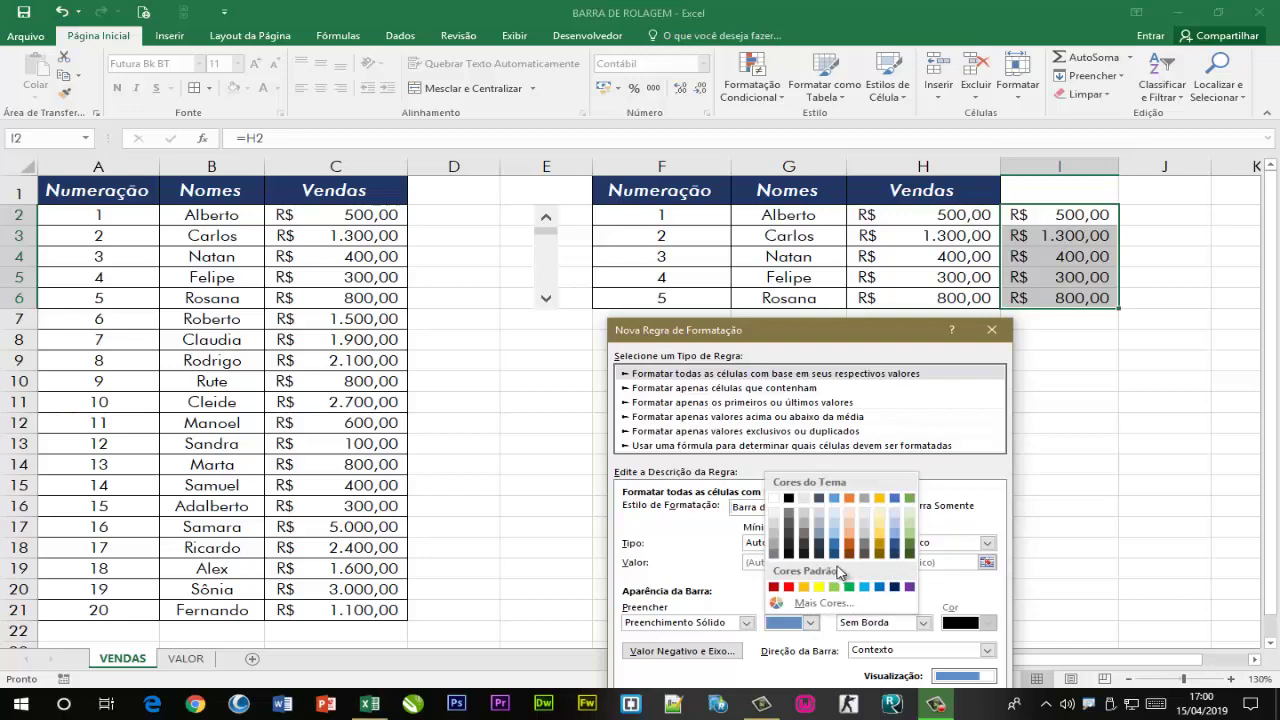
click(851, 548)
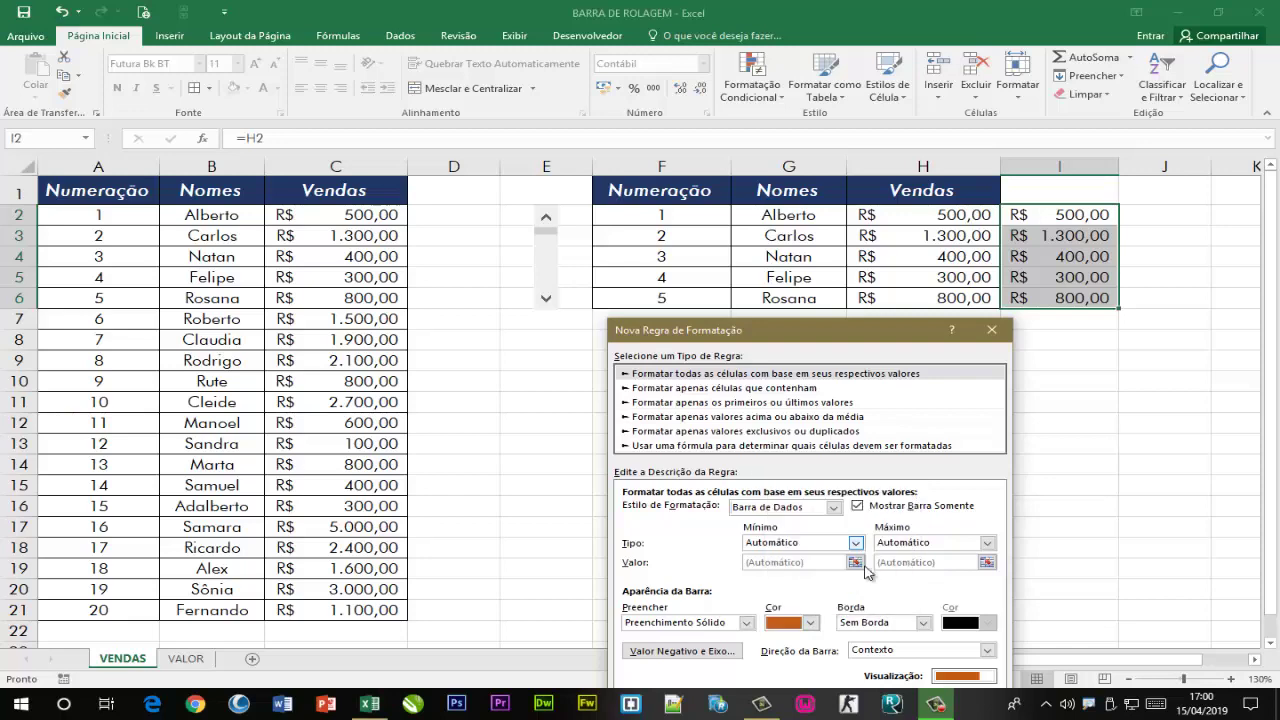
click(876, 637)
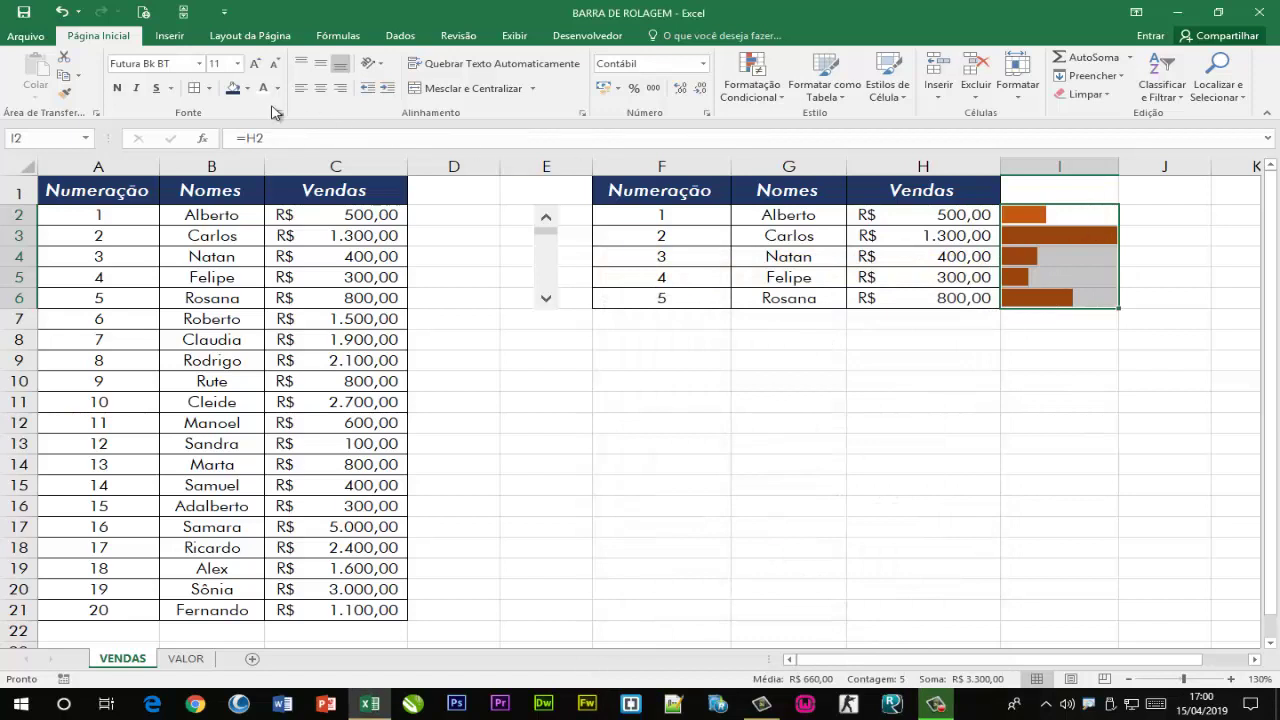
click(1040, 426)
Step the G:I table down eight entries with the scroll bar
click(1063, 210)
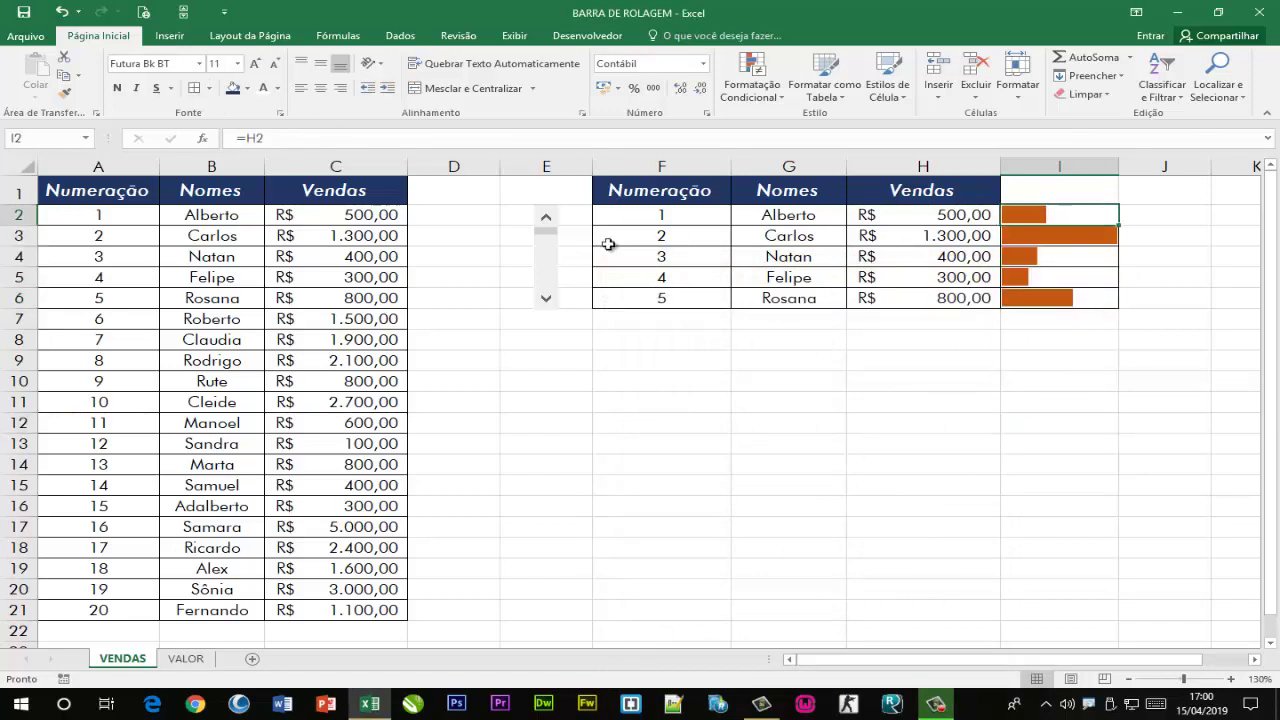
click(543, 301)
click(543, 301)
click(543, 301)
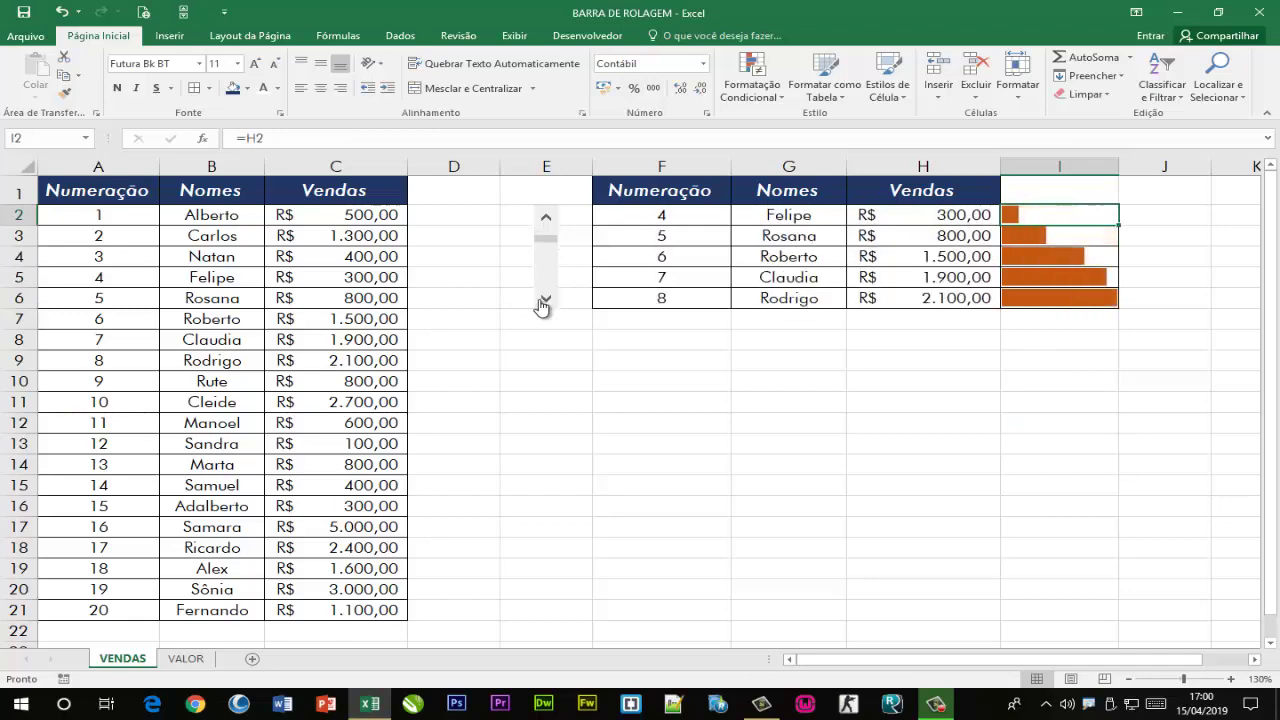
click(543, 301)
click(543, 301)
click(543, 301)
click(543, 301)
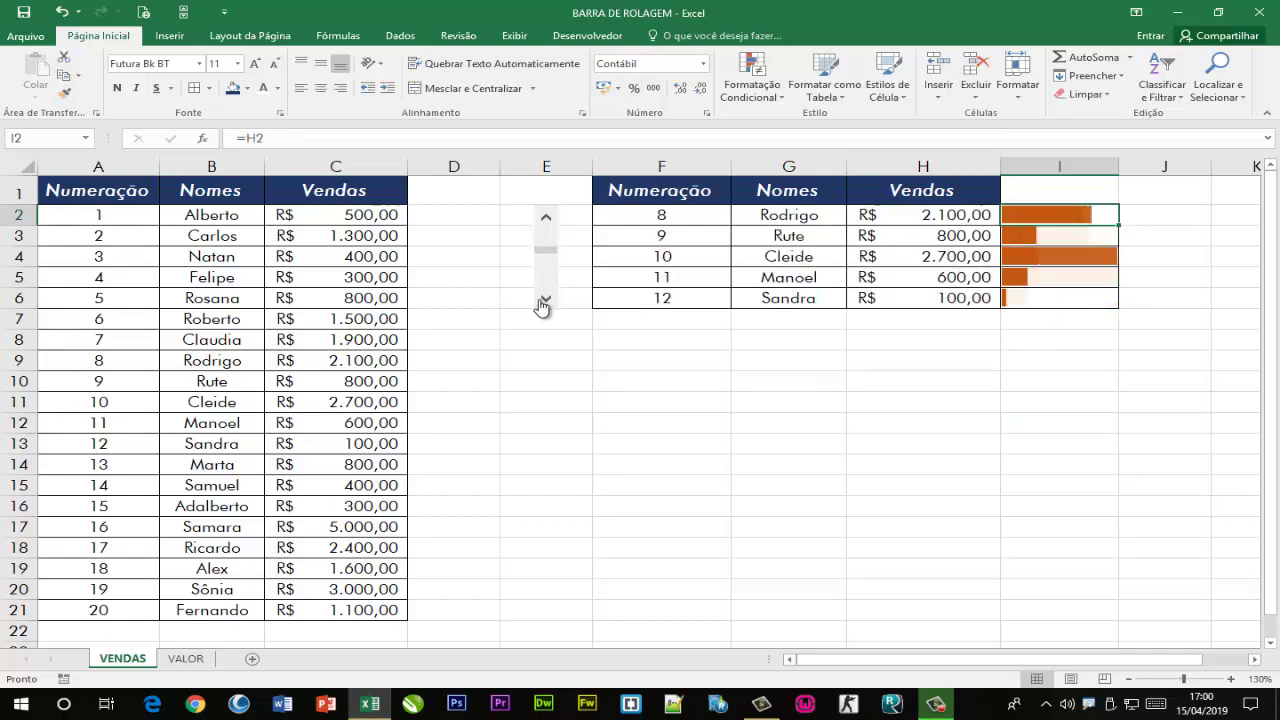
click(543, 301)
Return the table to entries 1–5 (Alberto to Rosana) and select F2:F6
click(546, 216)
click(546, 216)
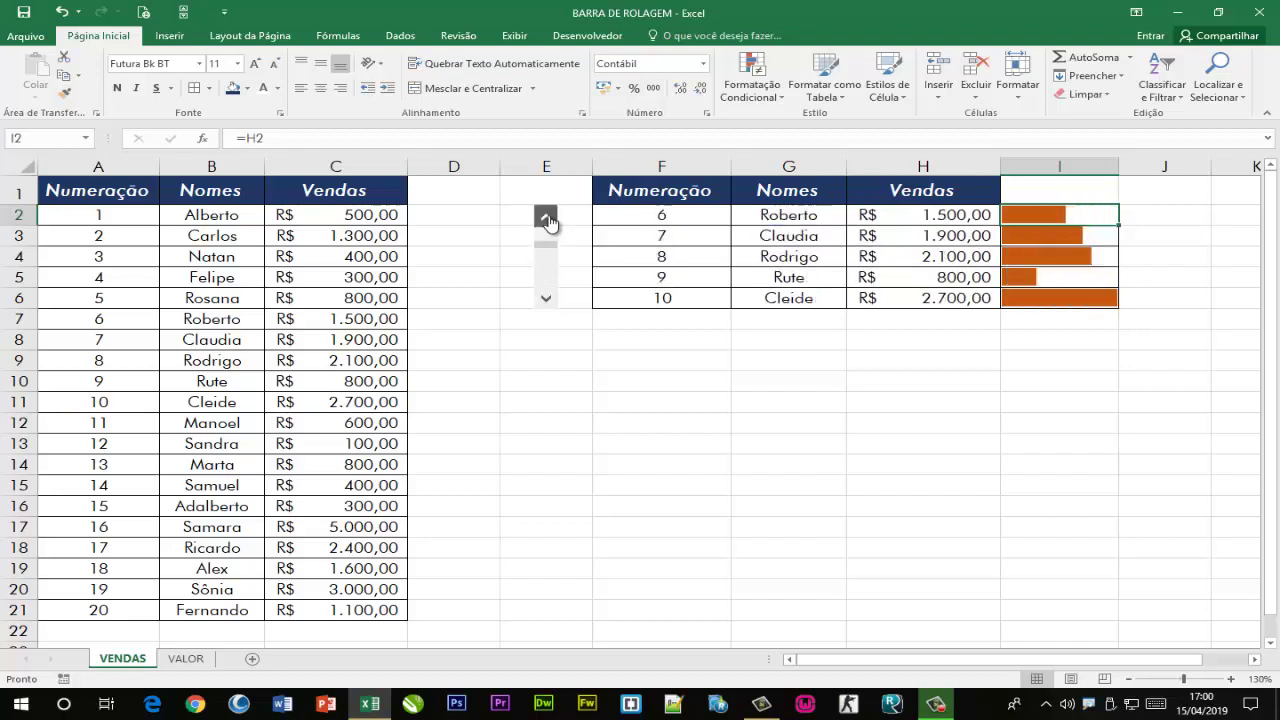
click(546, 216)
click(546, 217)
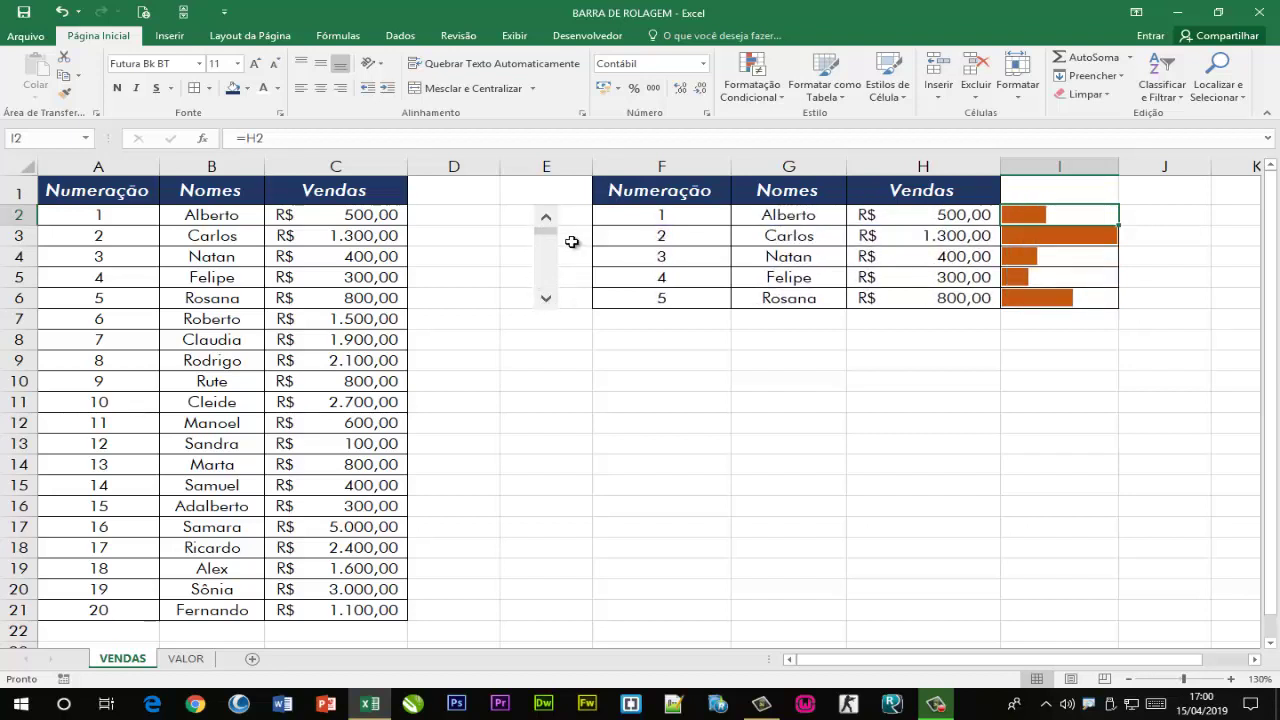
drag(683, 209, 690, 297)
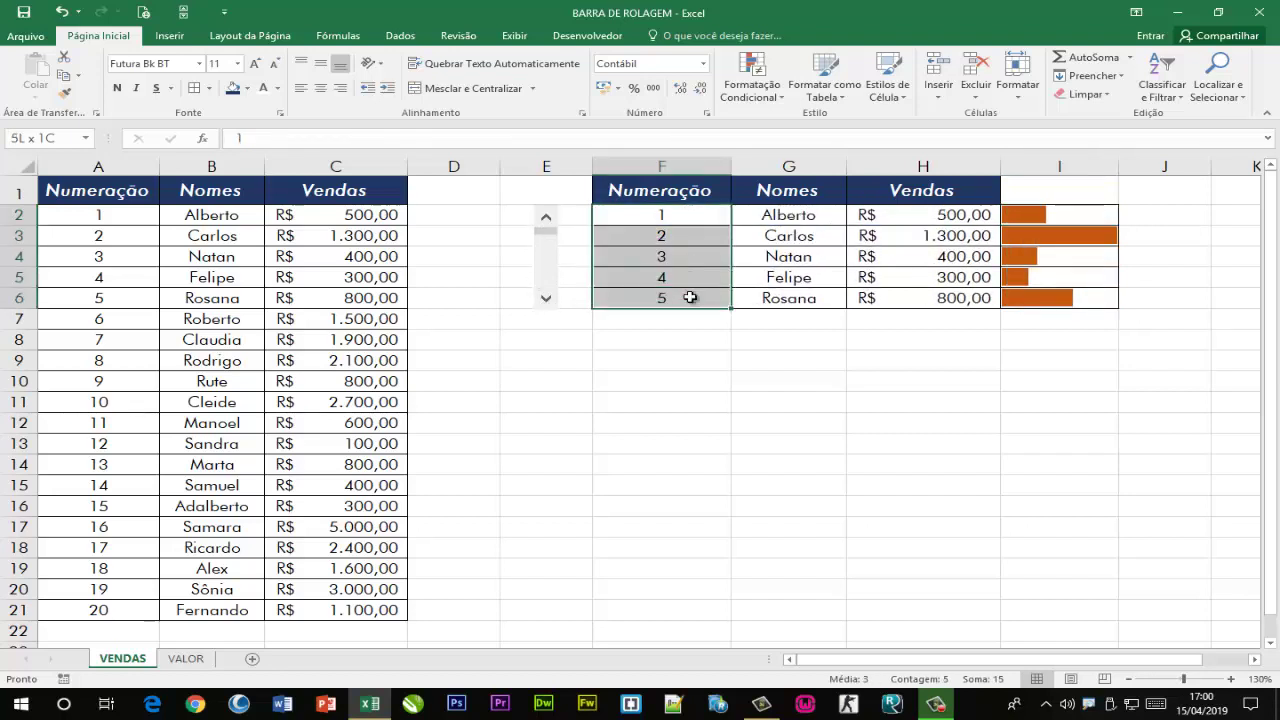
Drag the scroll bar control right, step the table to Natan–Claudia, then move the control back
ctrl+click(548, 262)
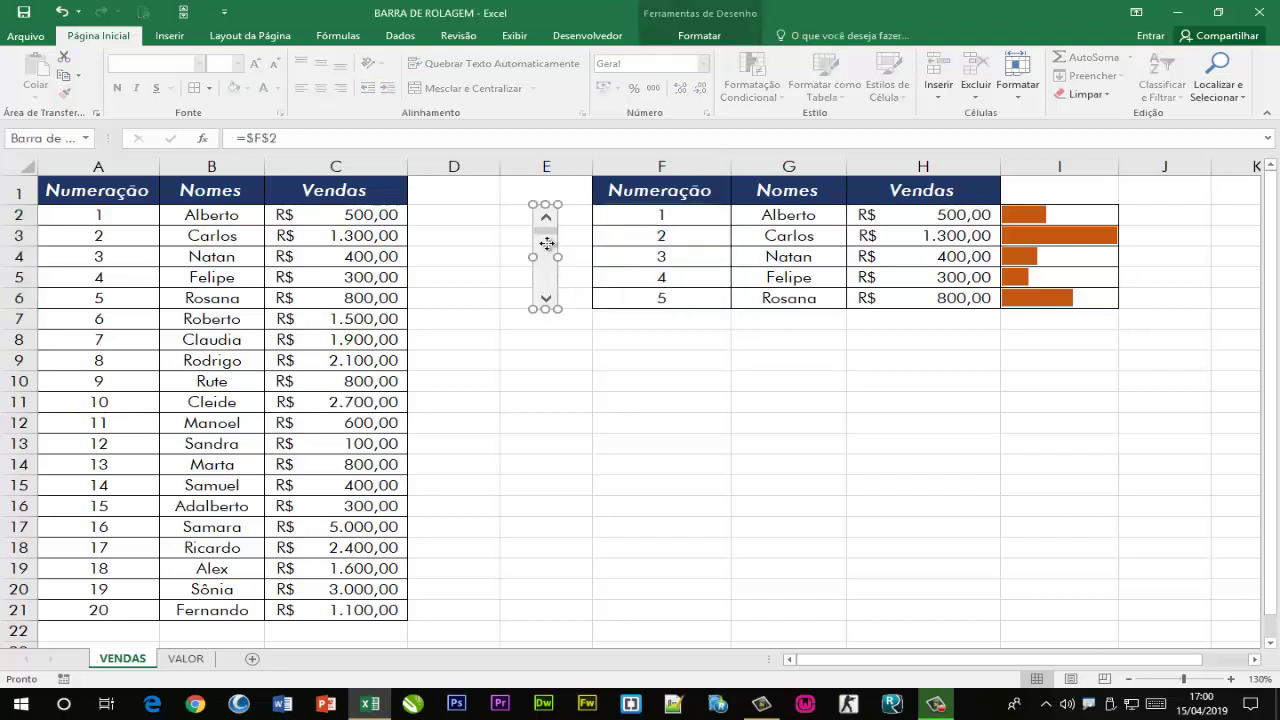
drag(547, 243, 657, 244)
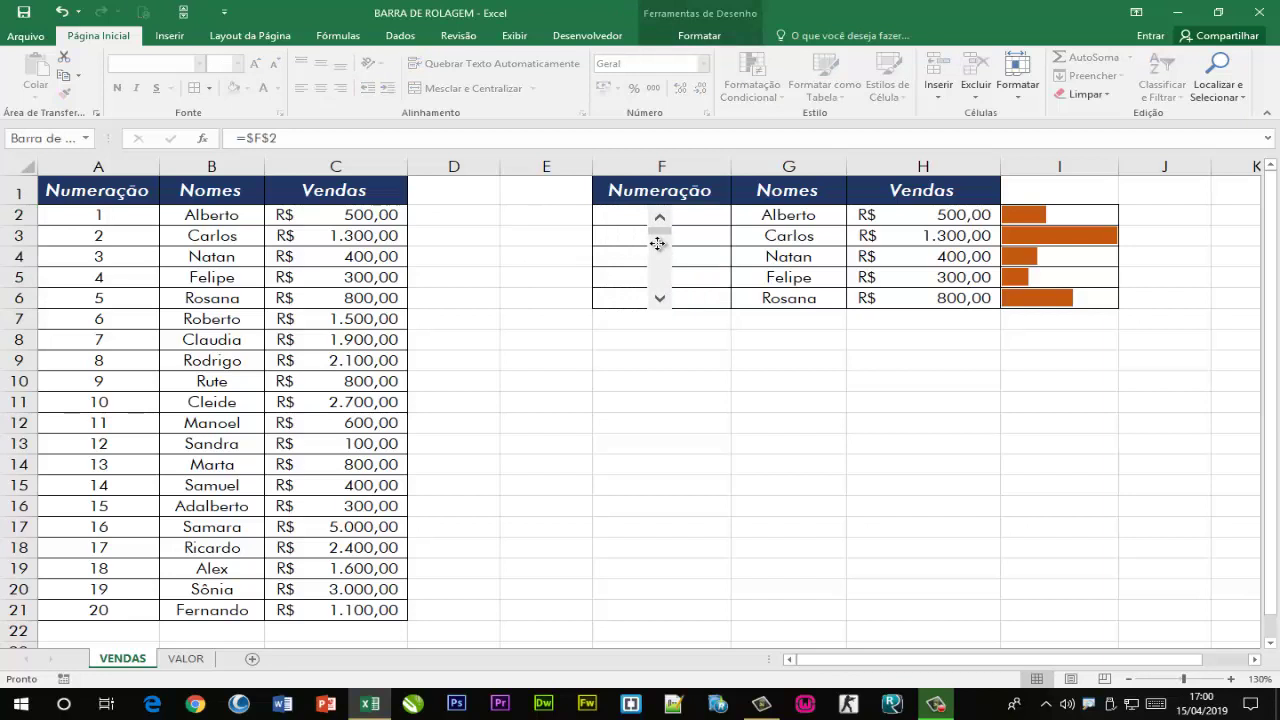
click(780, 397)
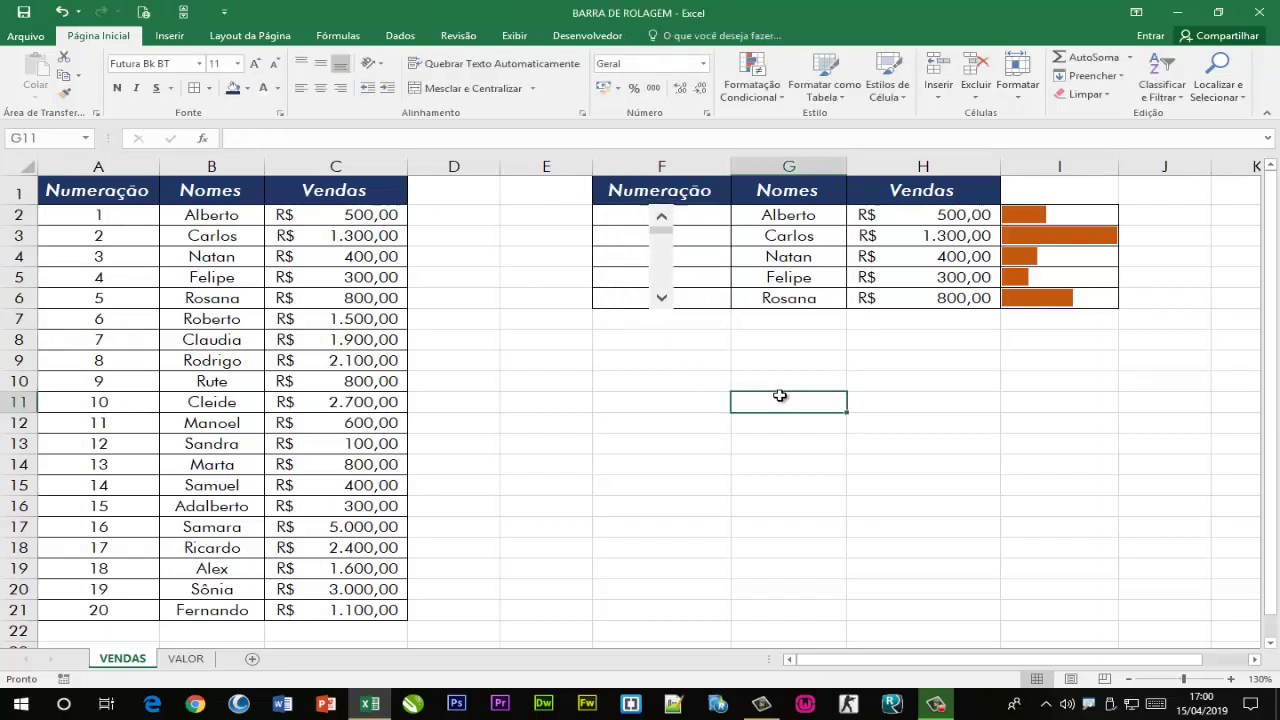
click(663, 298)
click(663, 298)
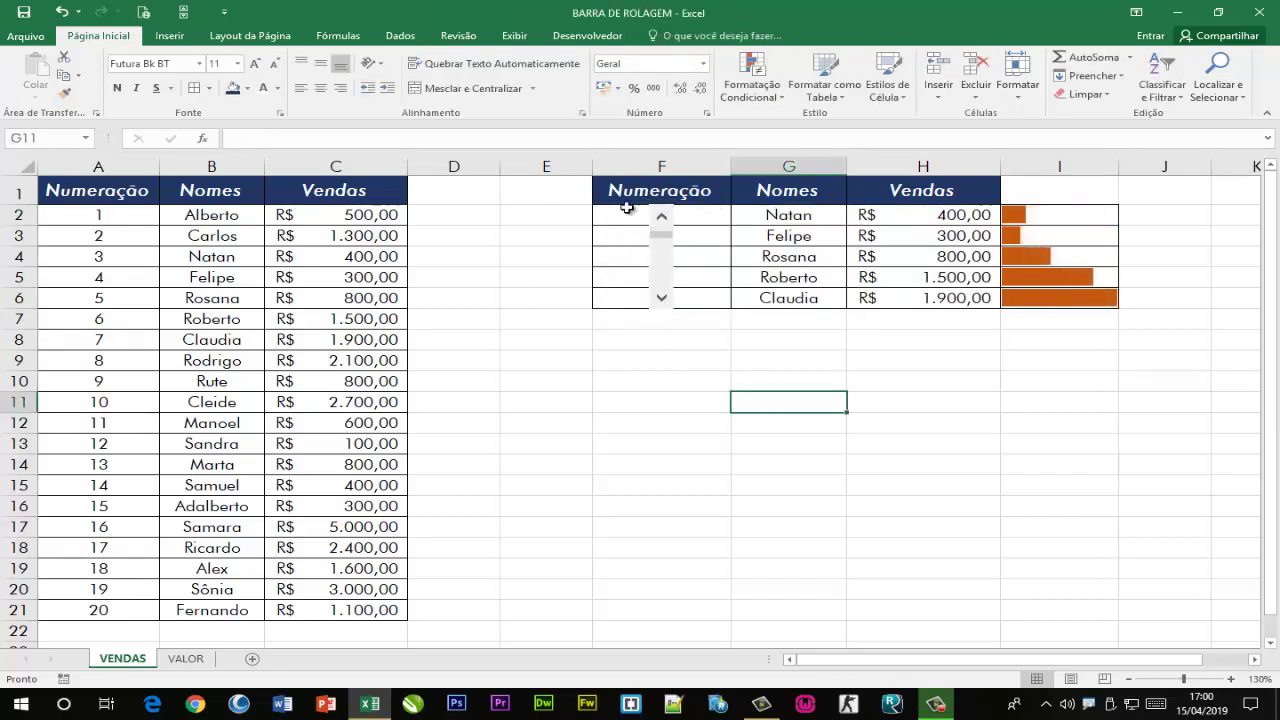
click(662, 298)
click(662, 298)
click(662, 298)
click(662, 298)
click(663, 218)
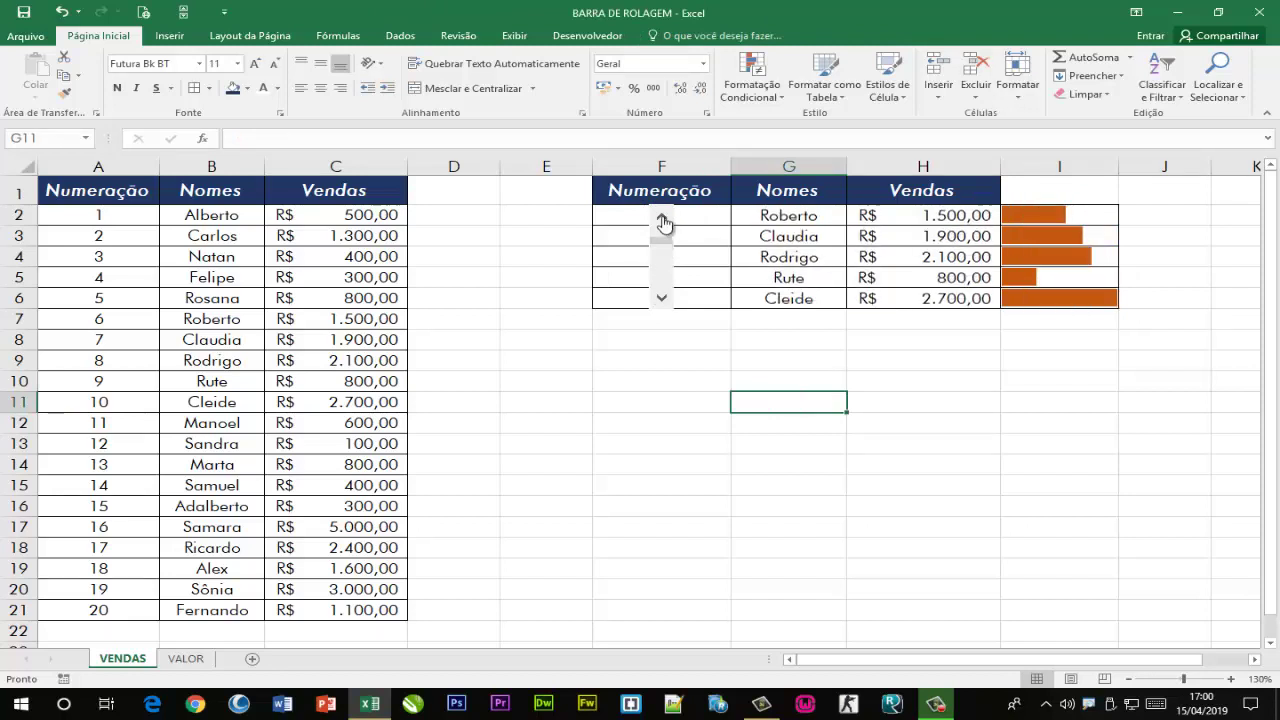
click(662, 219)
click(662, 219)
click(662, 219)
ctrl+click(663, 286)
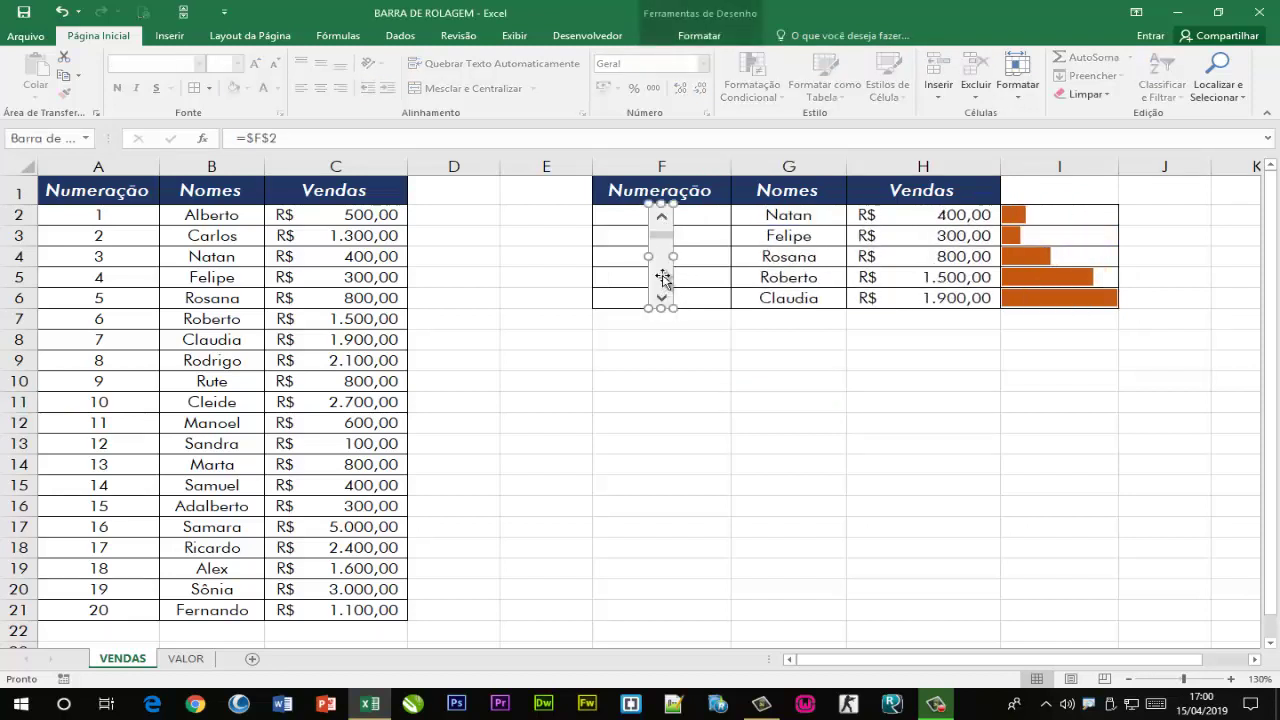
drag(663, 286, 522, 283)
click(720, 361)
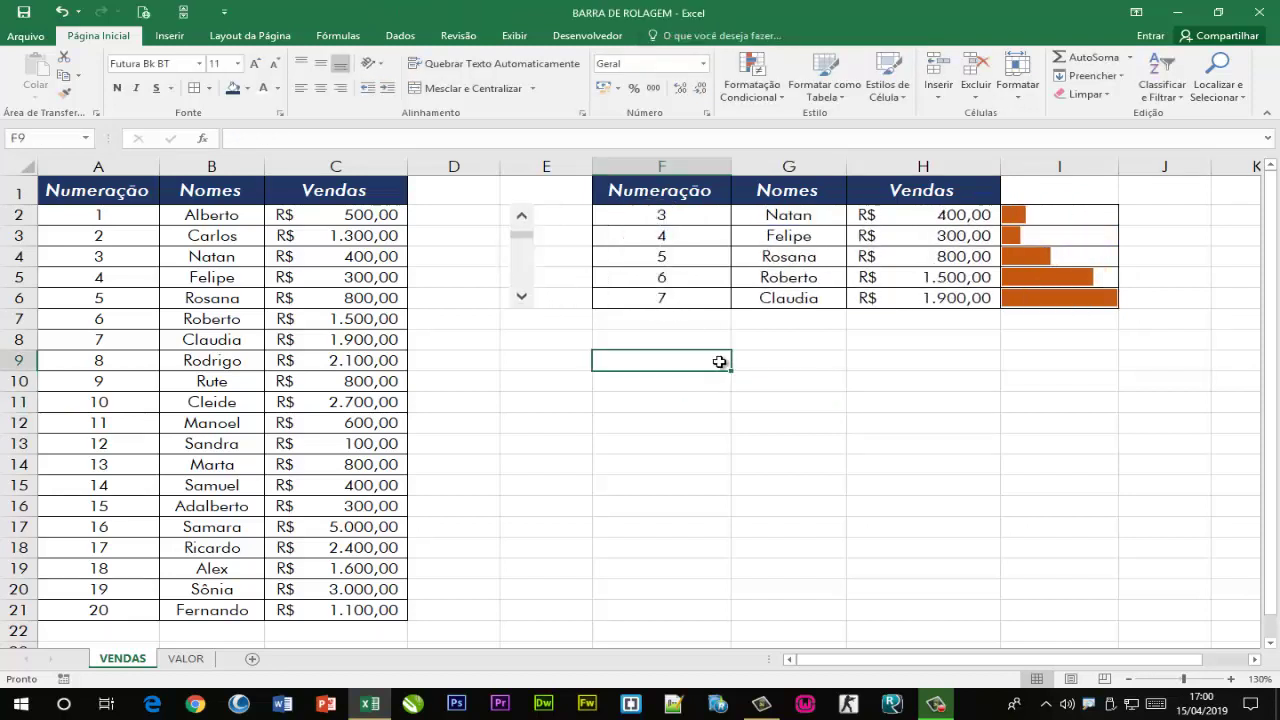
Clear F1's Numeração text and formatting with Format Painter from blank G11, then select F2:F6
click(663, 190)
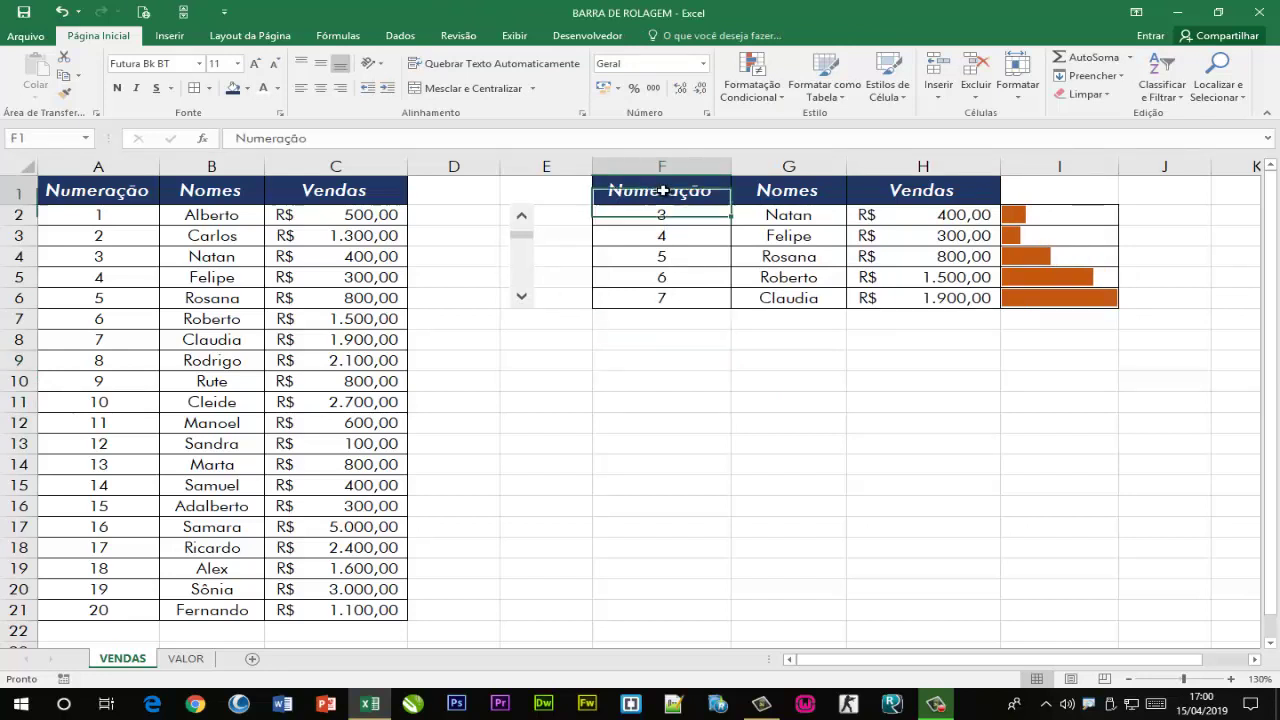
click(769, 404)
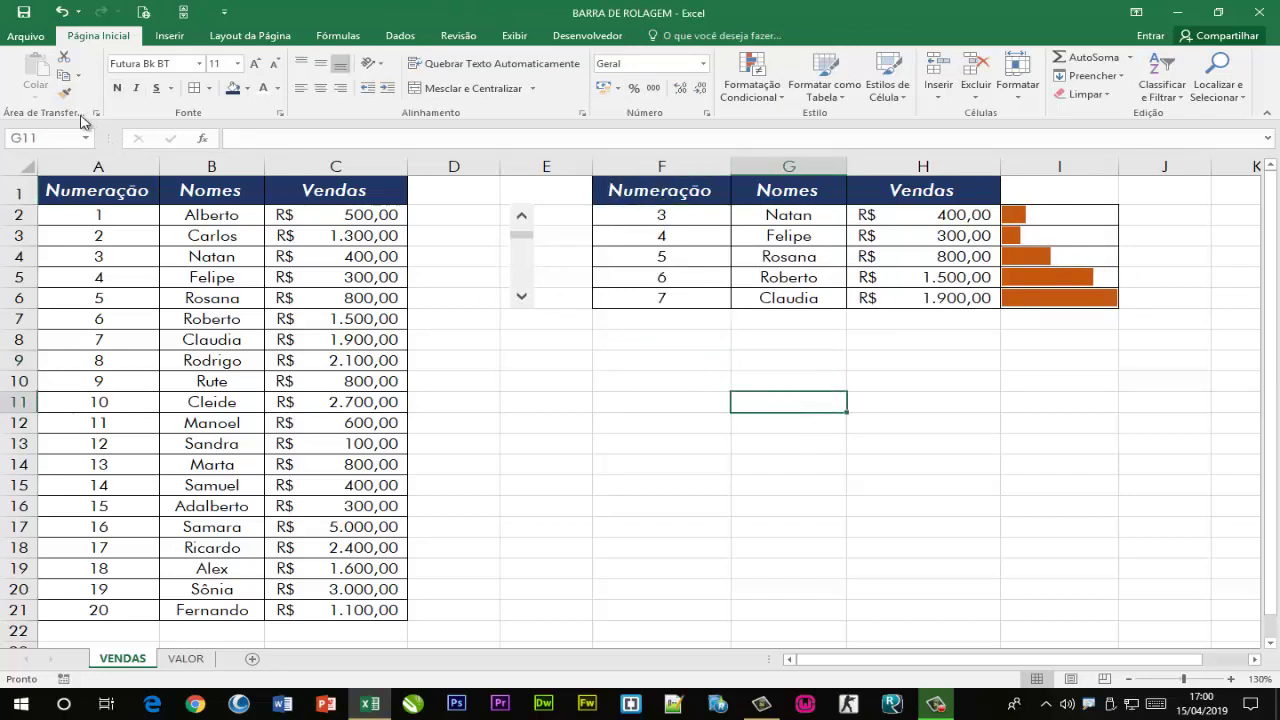
click(632, 194)
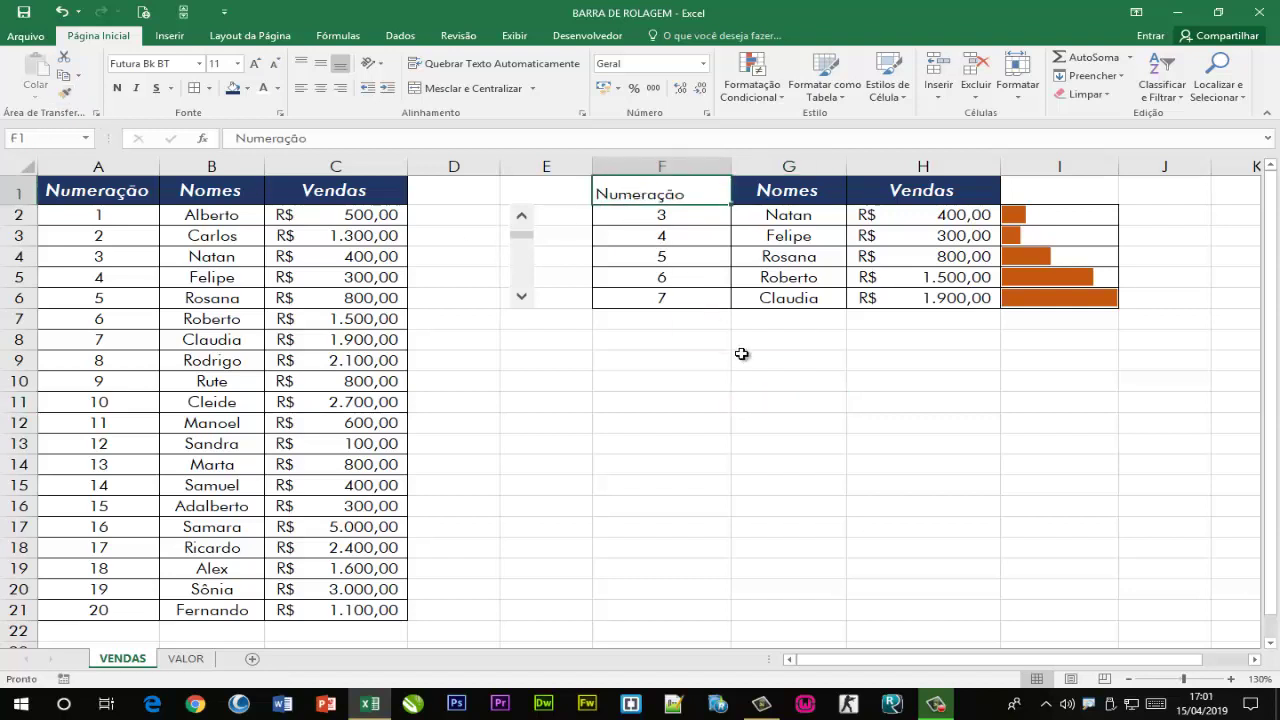
key(Delete)
click(722, 397)
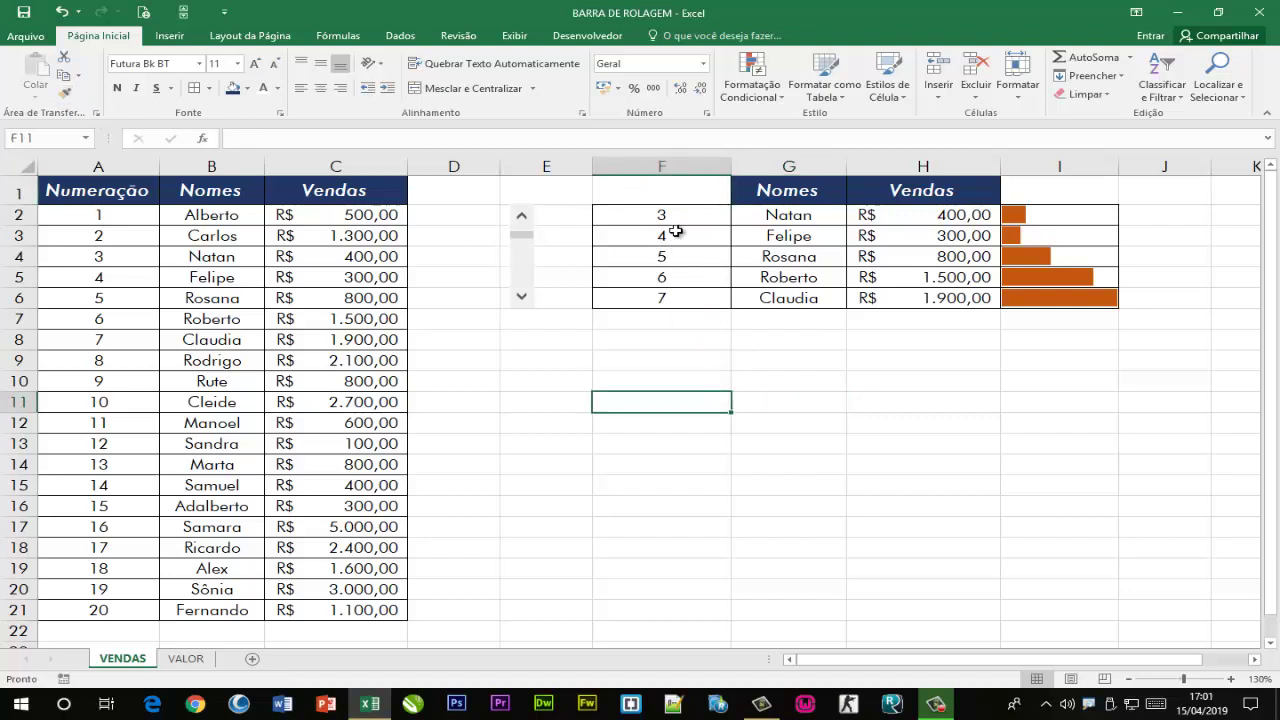
drag(664, 213, 672, 297)
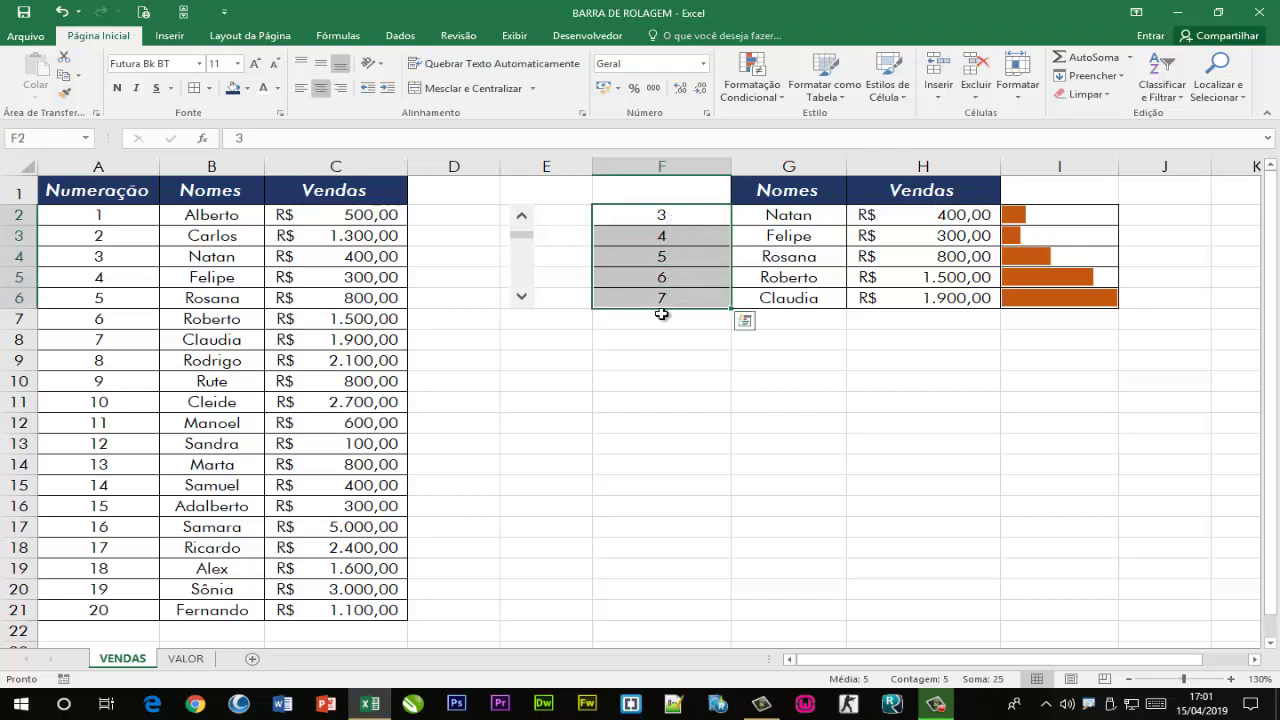
Apply the custom number format ; to F2:F6 to hide entry numbers 3–7
right_click(683, 258)
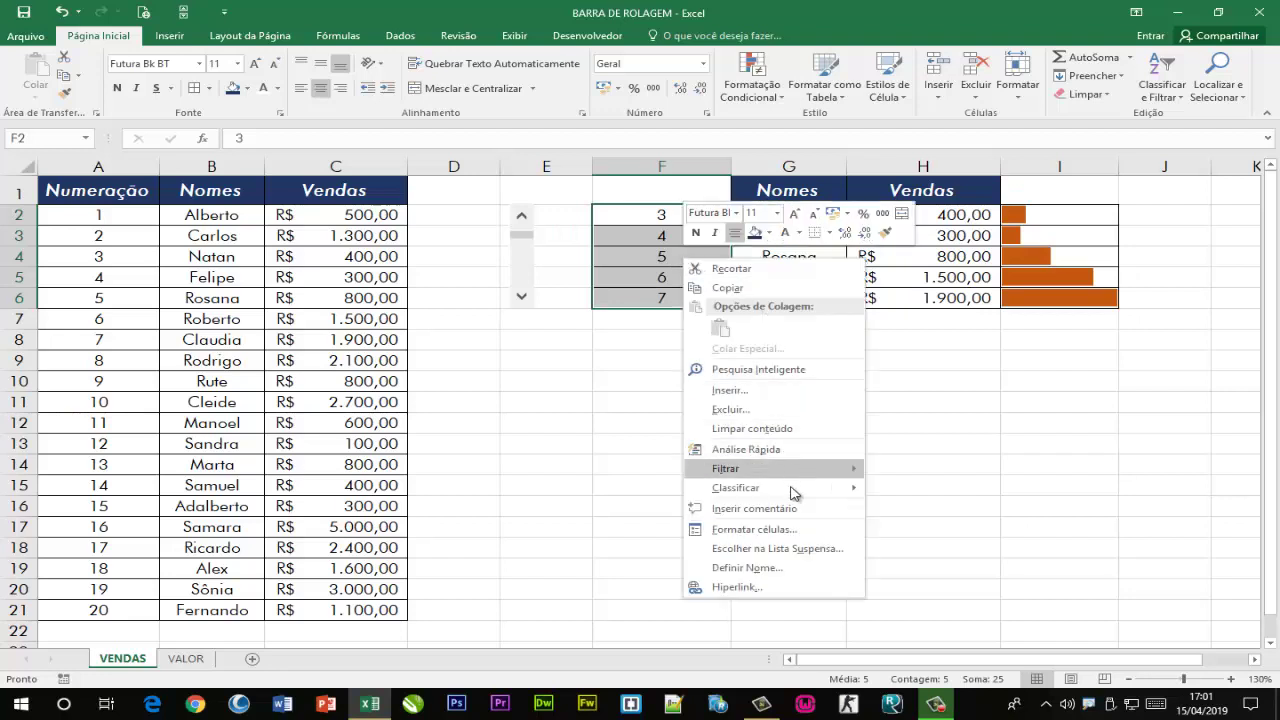
click(803, 530)
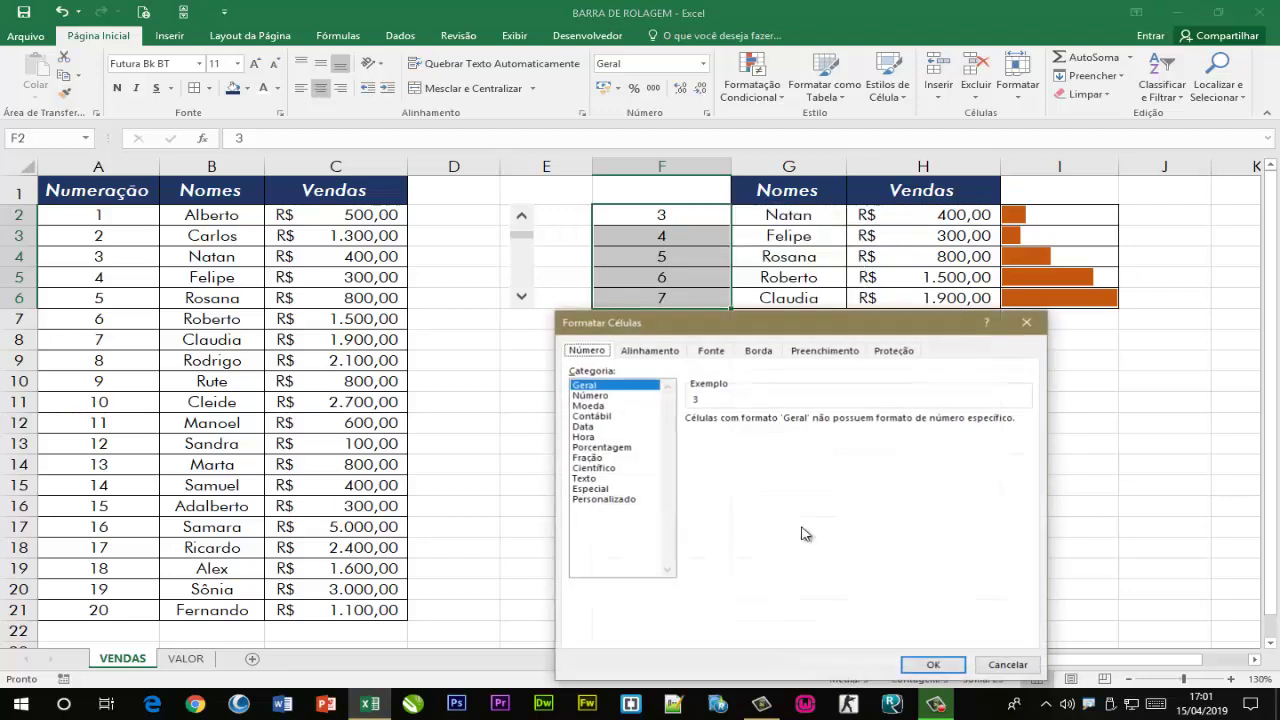
click(622, 499)
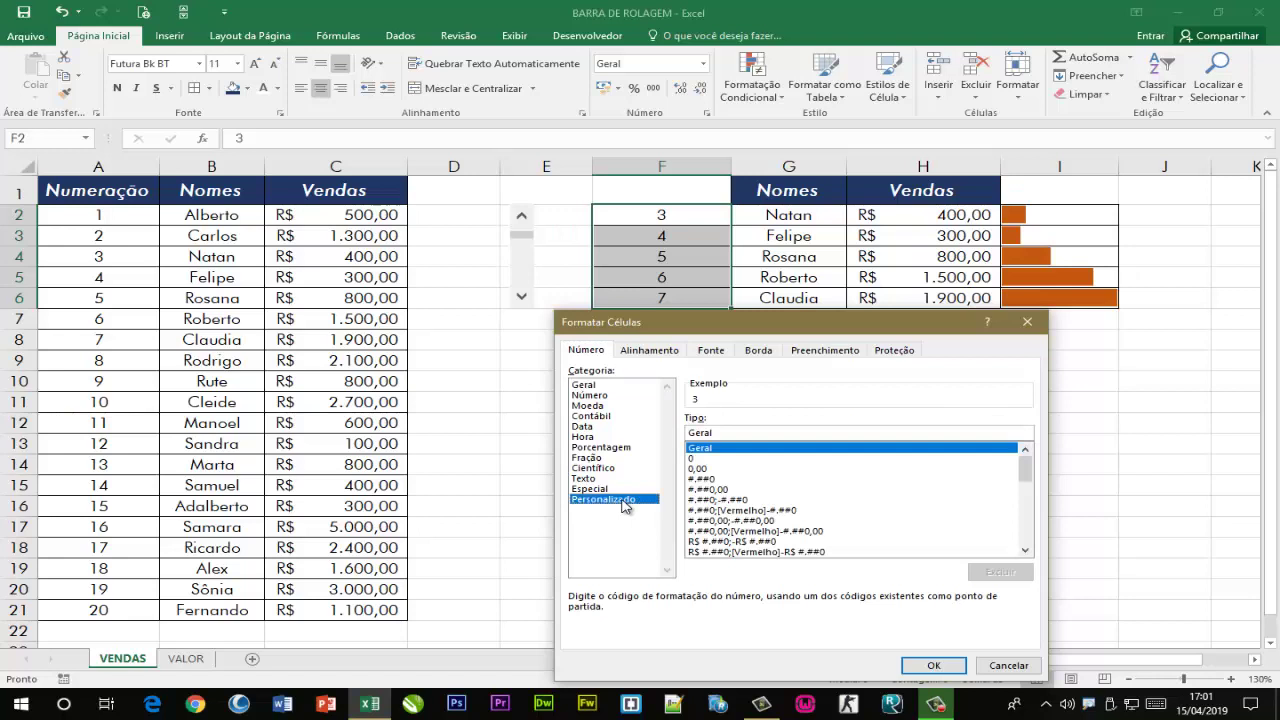
click(722, 433)
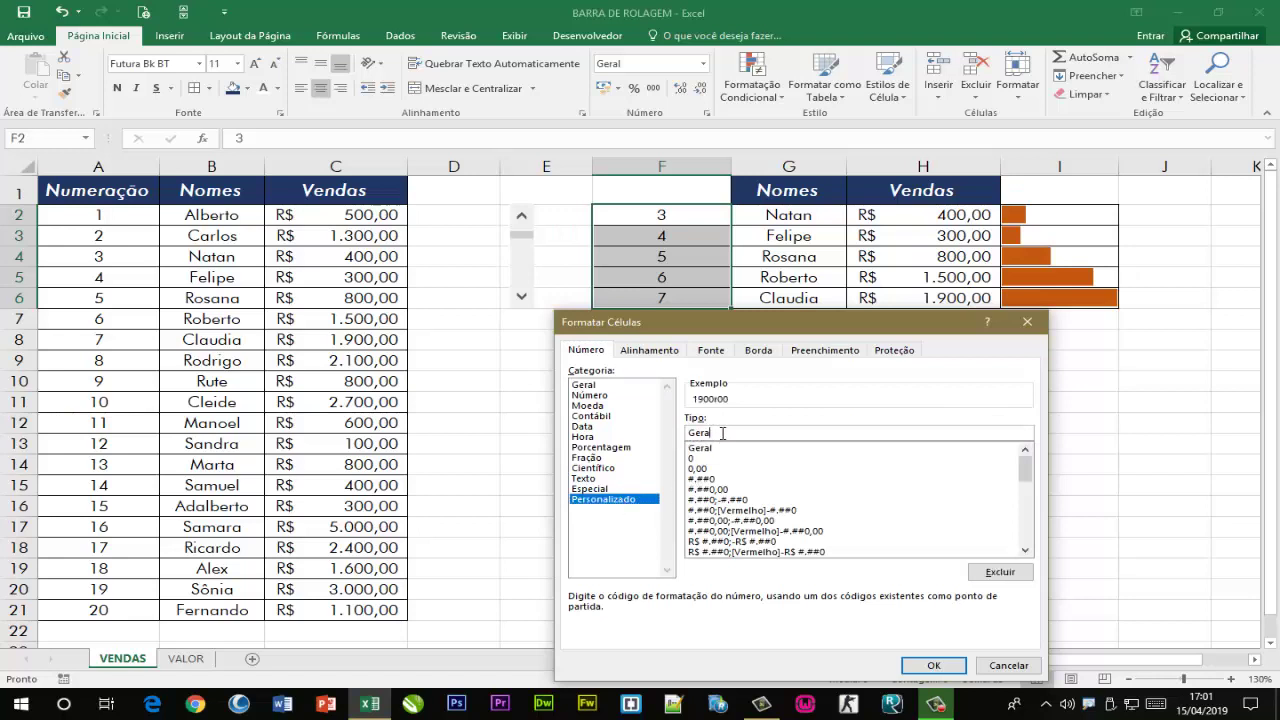
key(BackSpace)
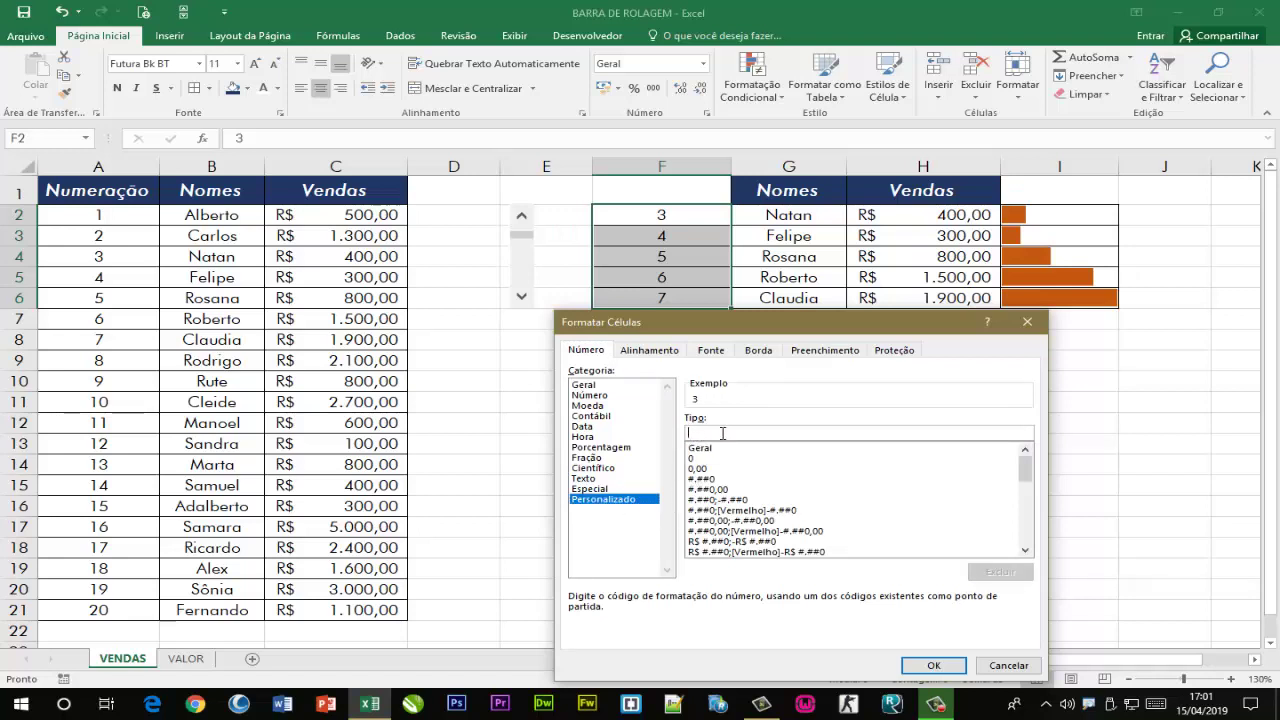
text(;)
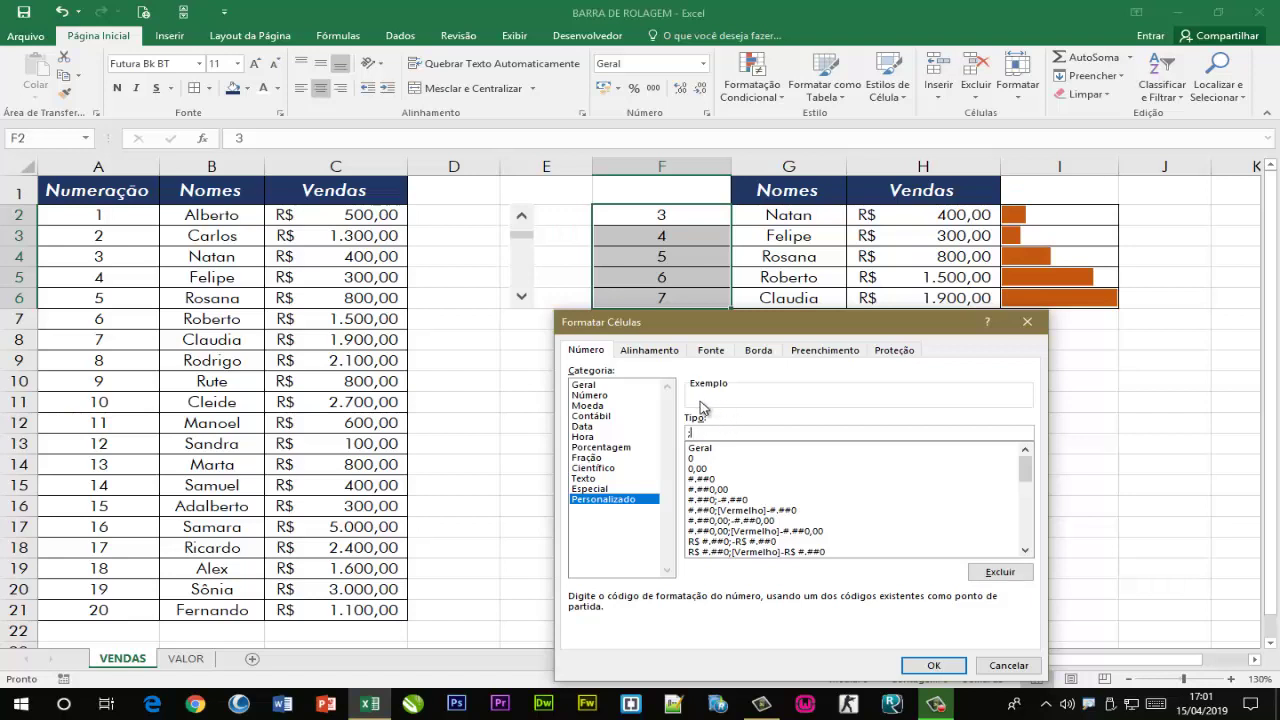
click(933, 665)
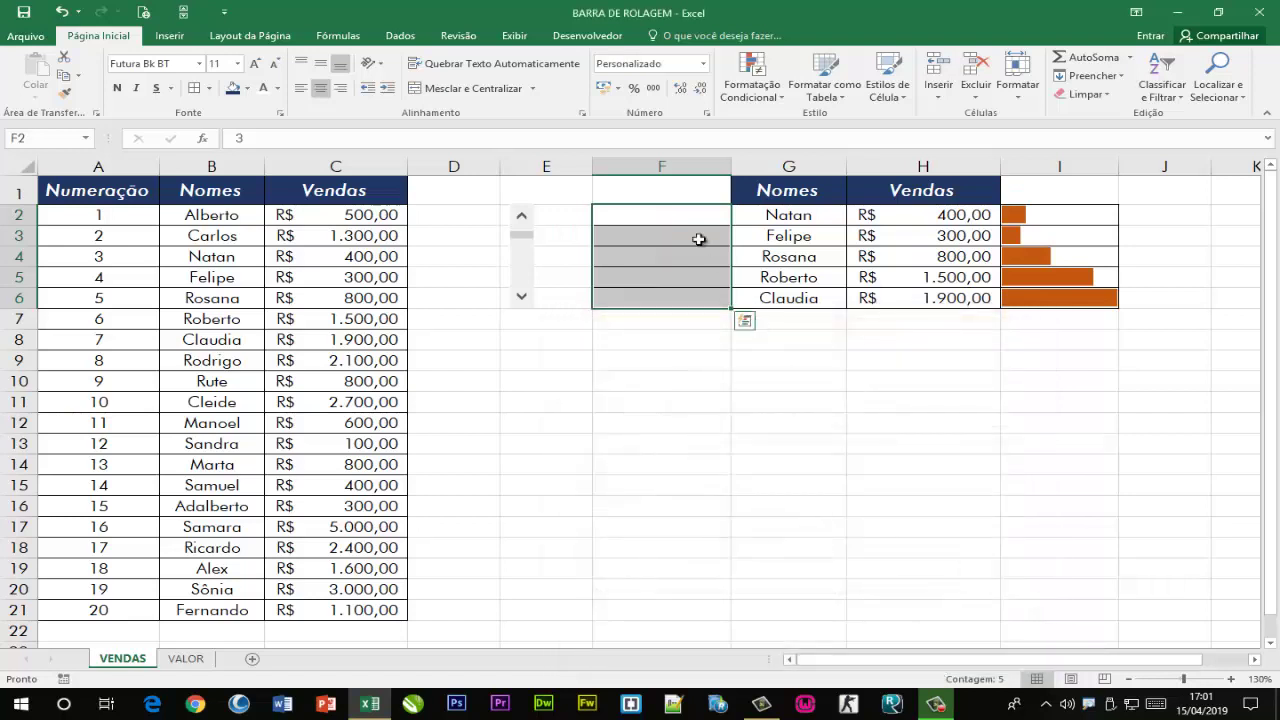
click(771, 468)
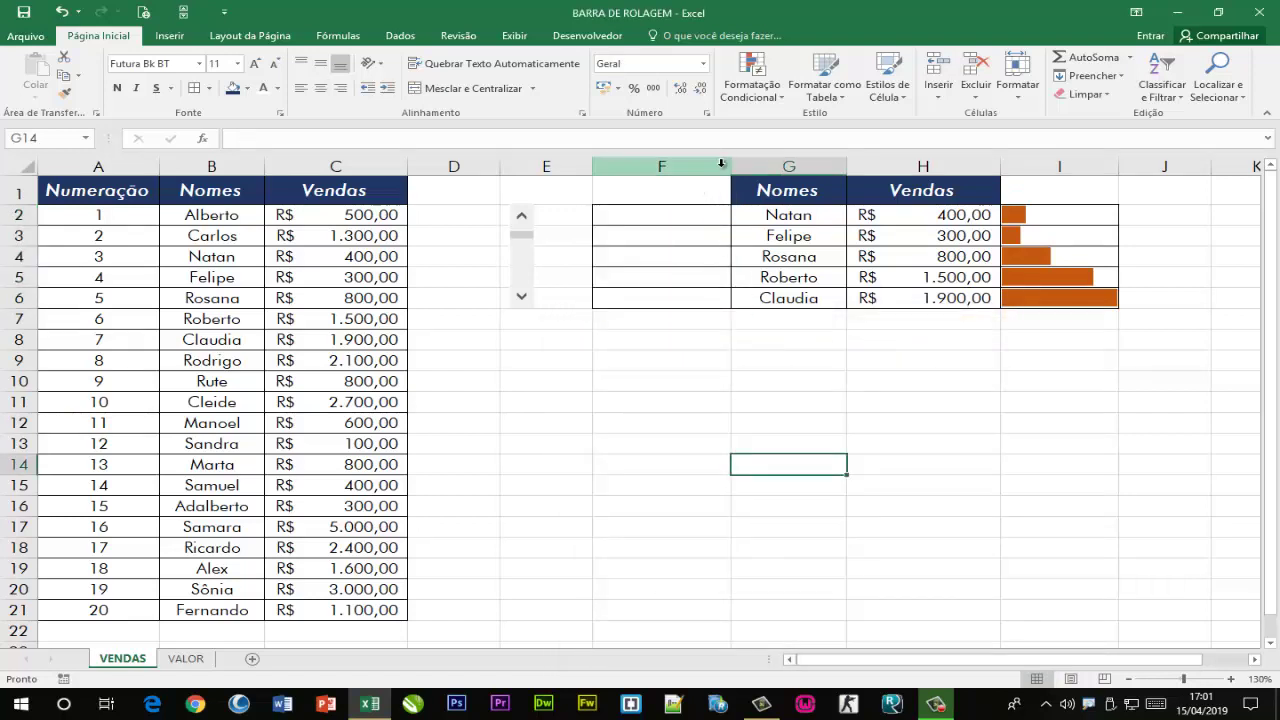
Narrow column F to width 2,33 and drag the scroll bar into it
drag(731, 165, 621, 172)
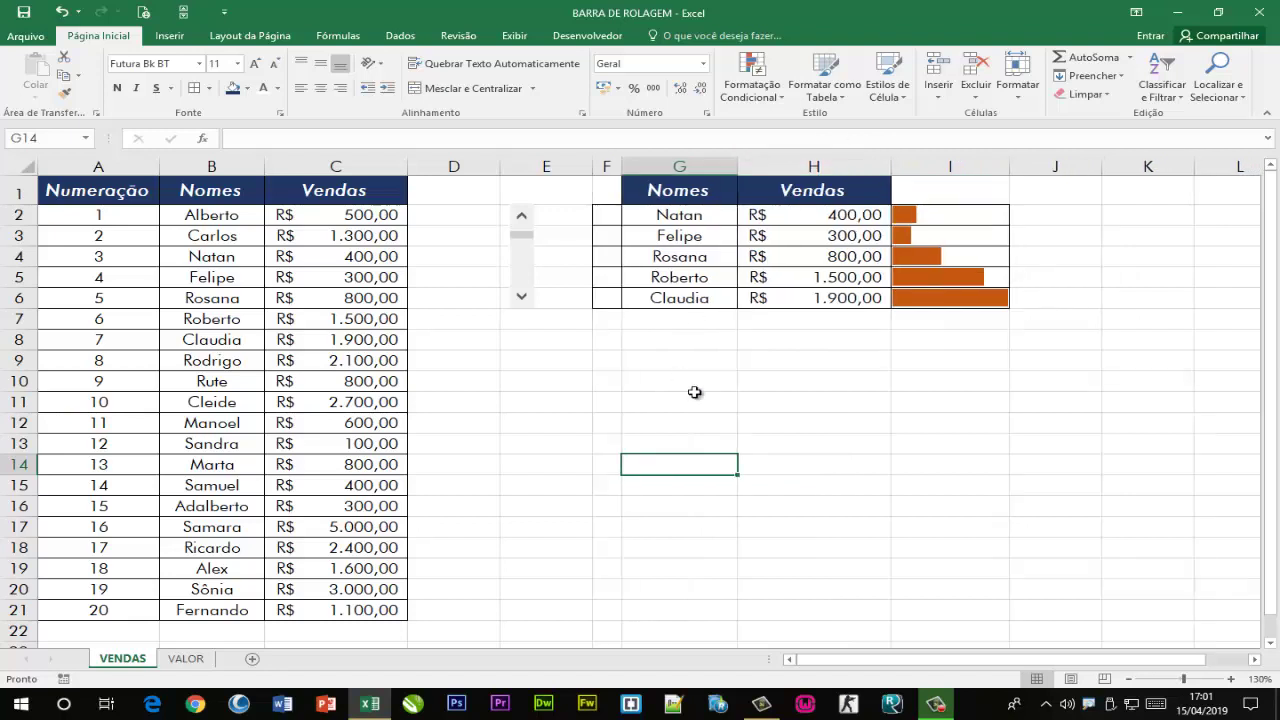
ctrl+click(524, 264)
drag(524, 264, 610, 260)
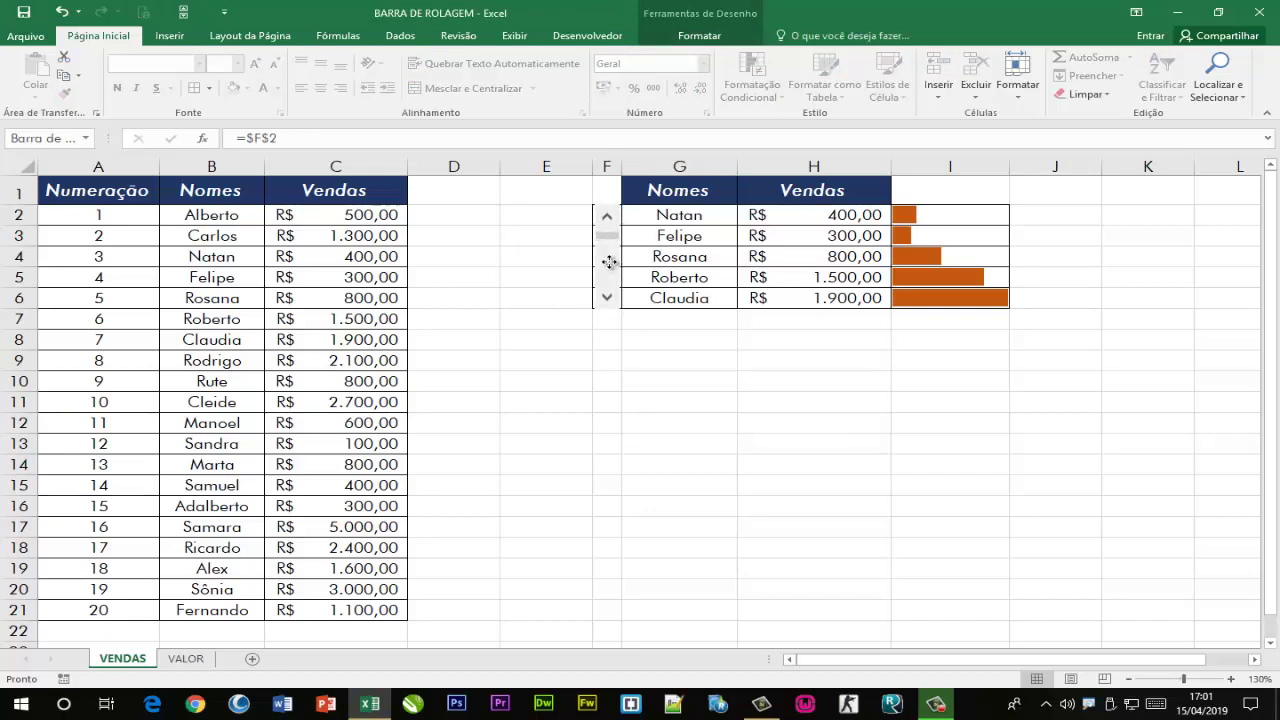
click(748, 407)
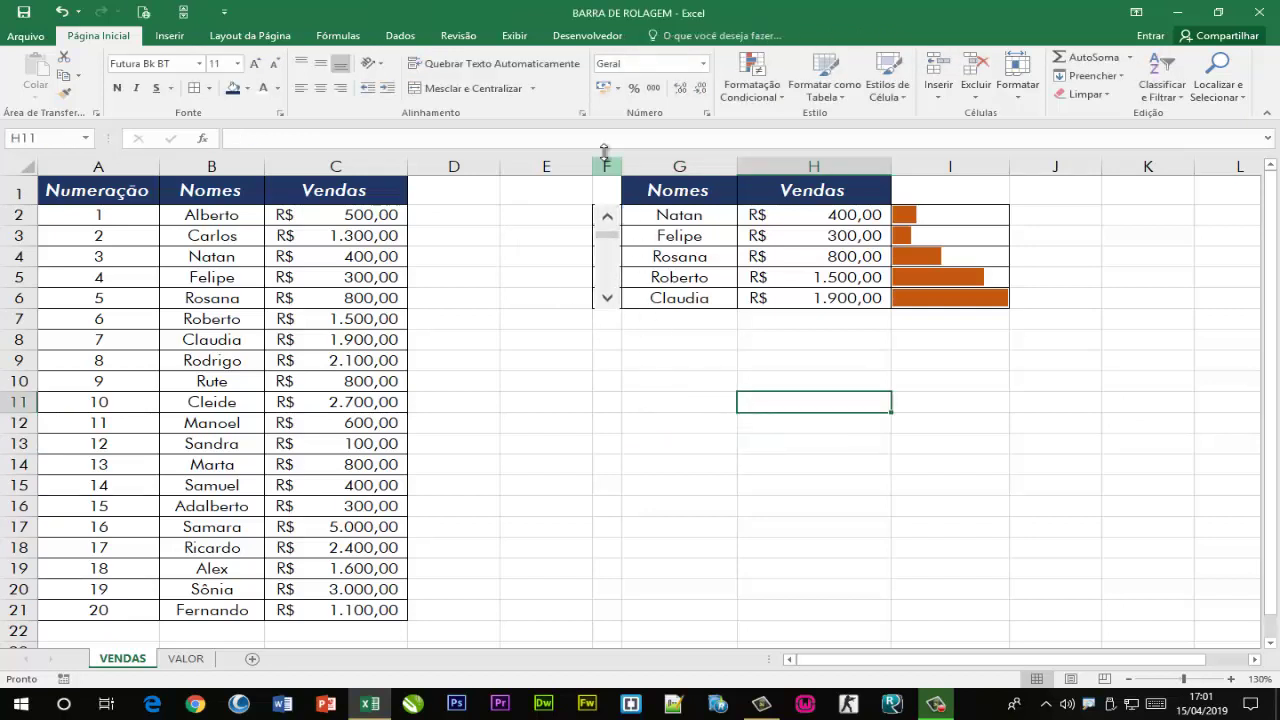
Widen column E to 8,67 and nudge the scroll bar slightly left
drag(592, 162, 621, 162)
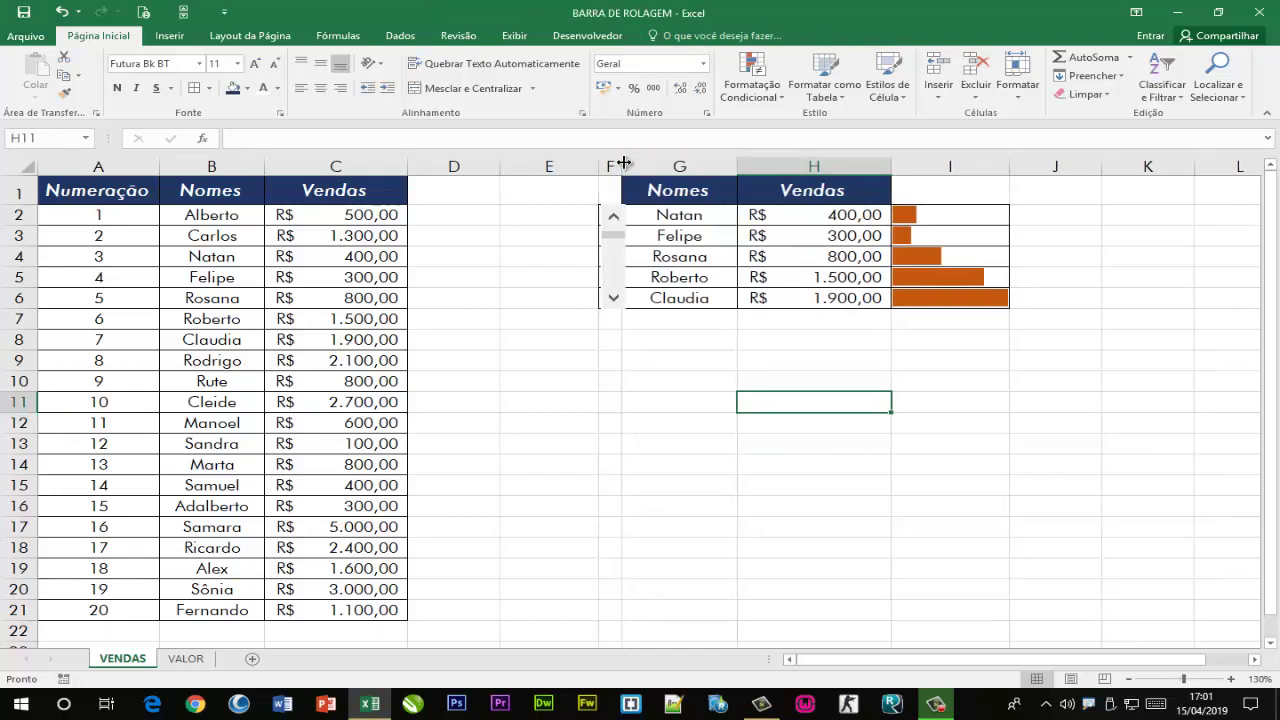
ctrl+click(617, 217)
key(Left)
key(Left)
key(Left)
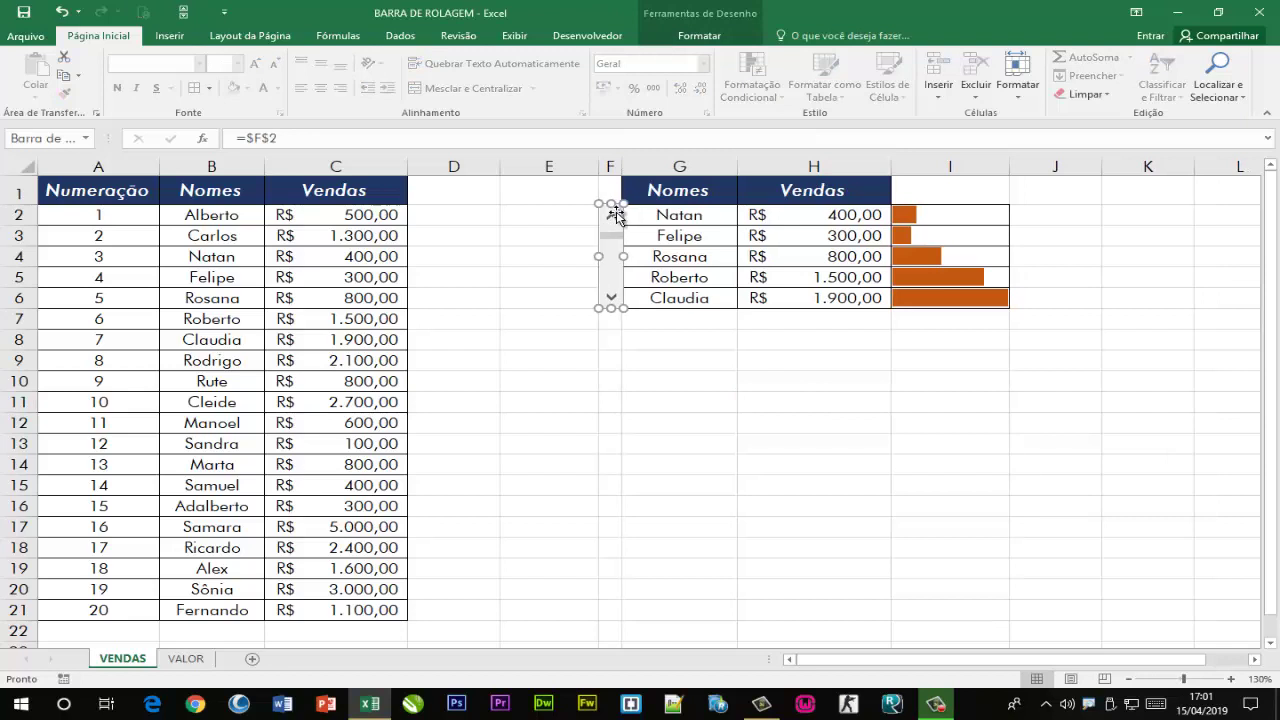
Step the G:I table down two entries and back to its first entries
click(702, 358)
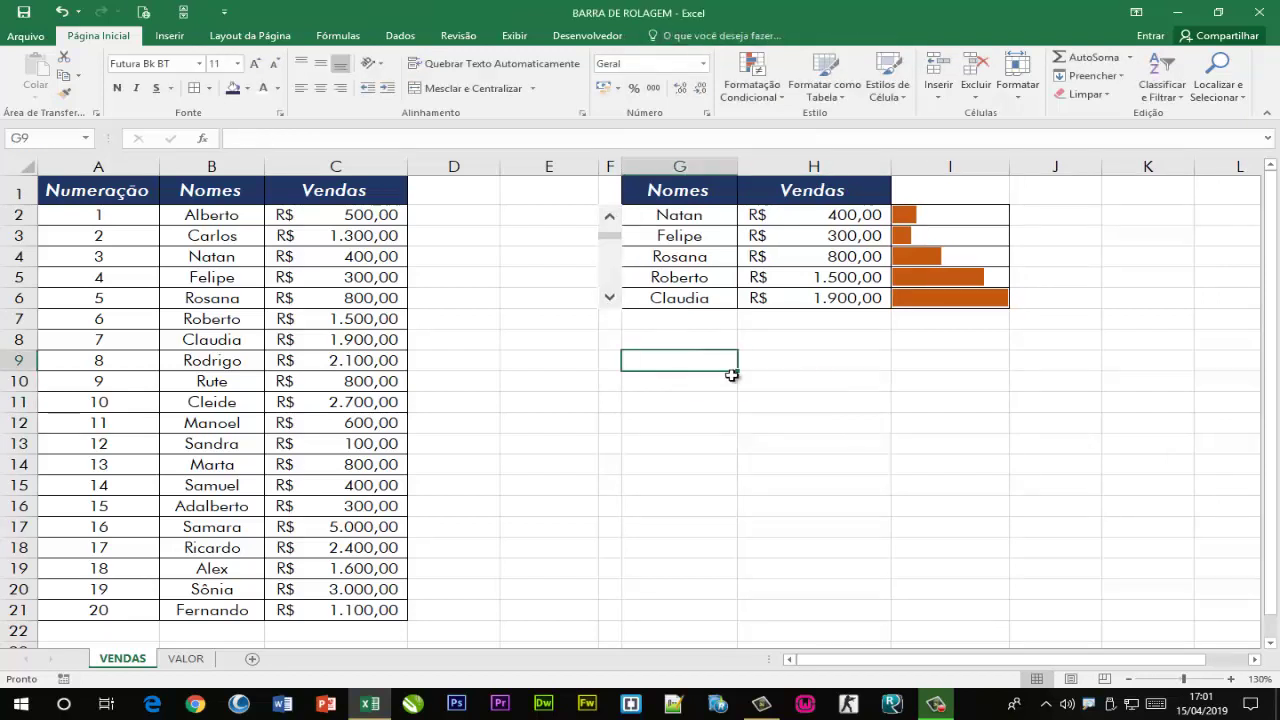
click(610, 300)
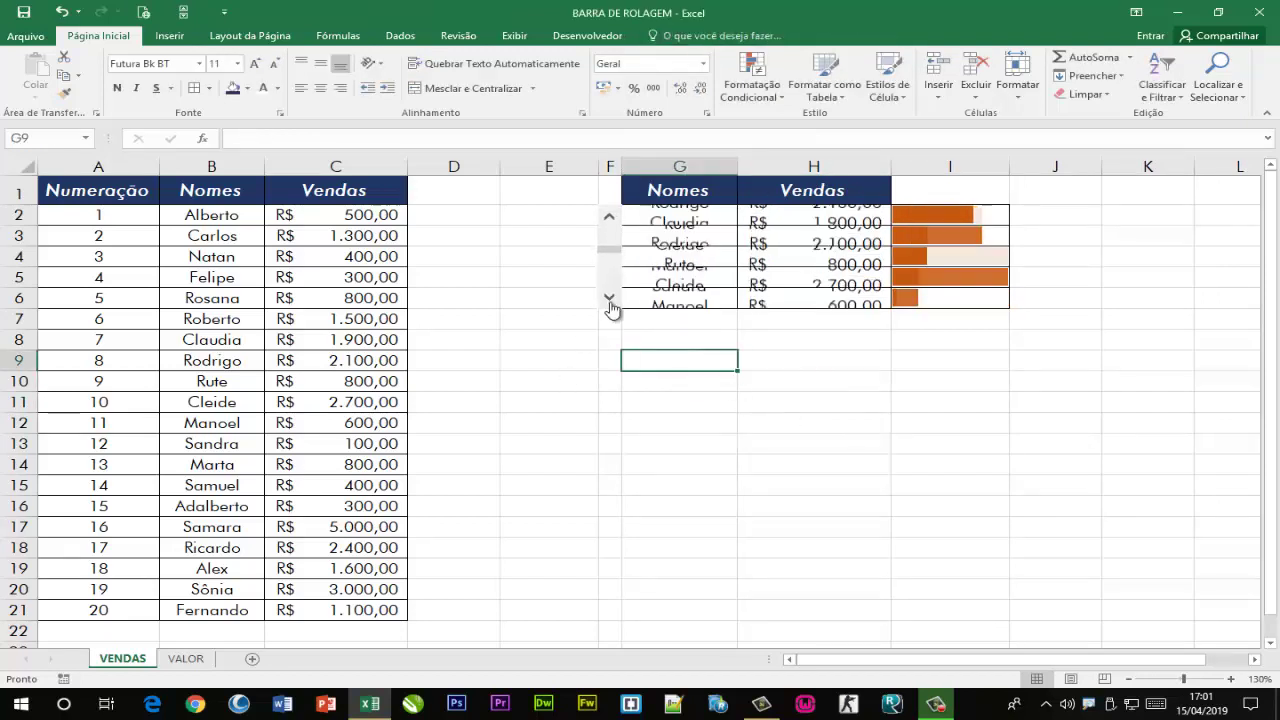
click(610, 300)
click(610, 300)
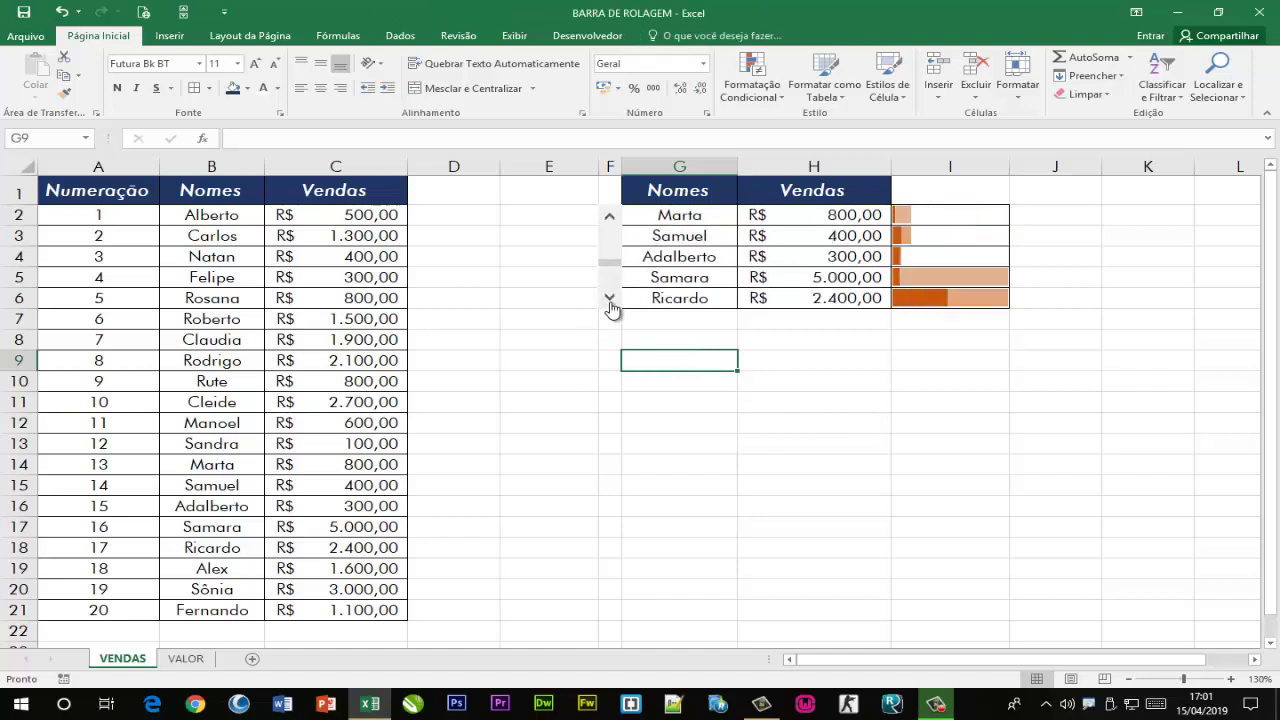
click(610, 218)
click(610, 218)
click(610, 218)
click(610, 218)
click(610, 218)
click(610, 218)
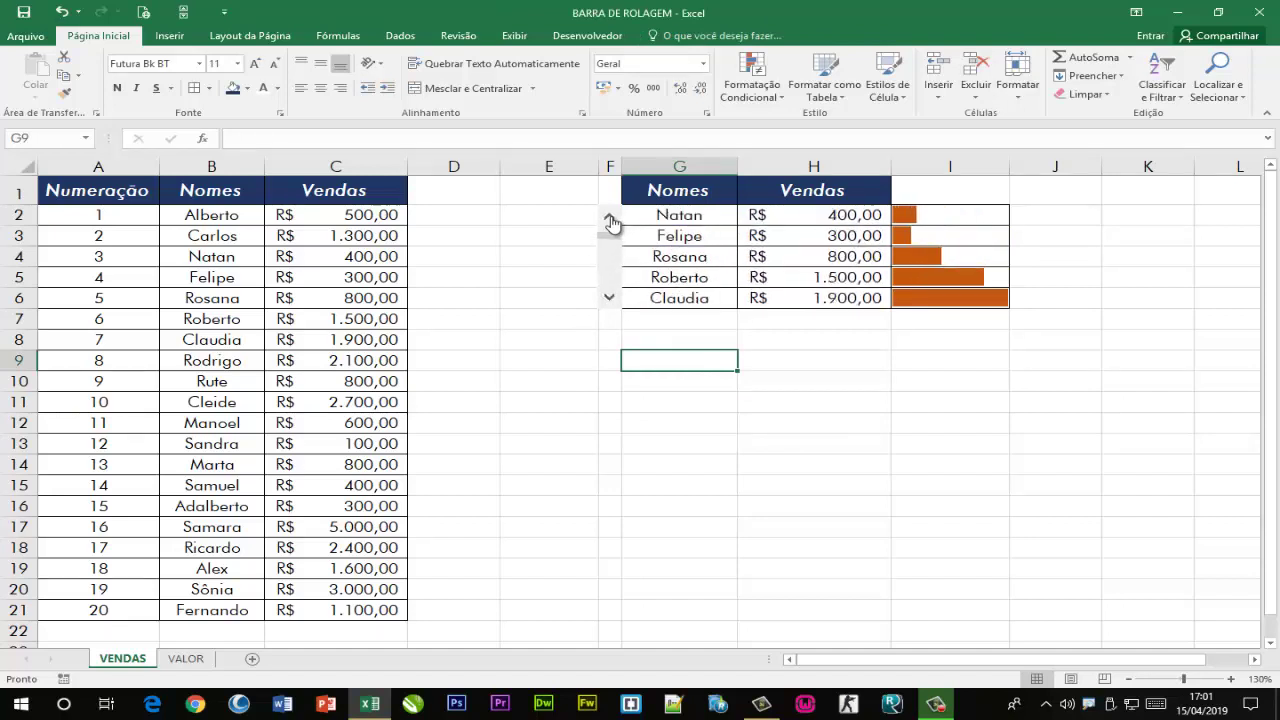
click(610, 218)
Step the table down and back up to Alberto again, then switch to the VALOR sheet
click(609, 298)
click(609, 298)
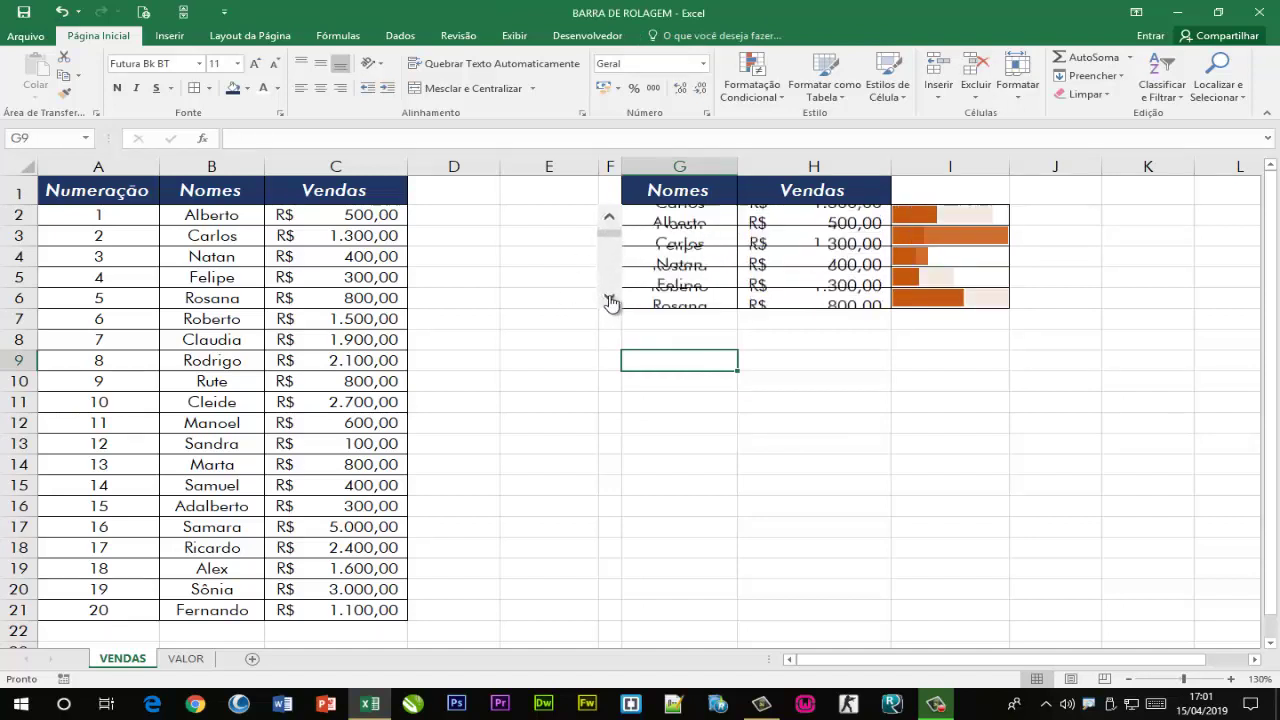
click(609, 298)
click(609, 298)
click(610, 218)
click(610, 218)
click(610, 218)
click(610, 218)
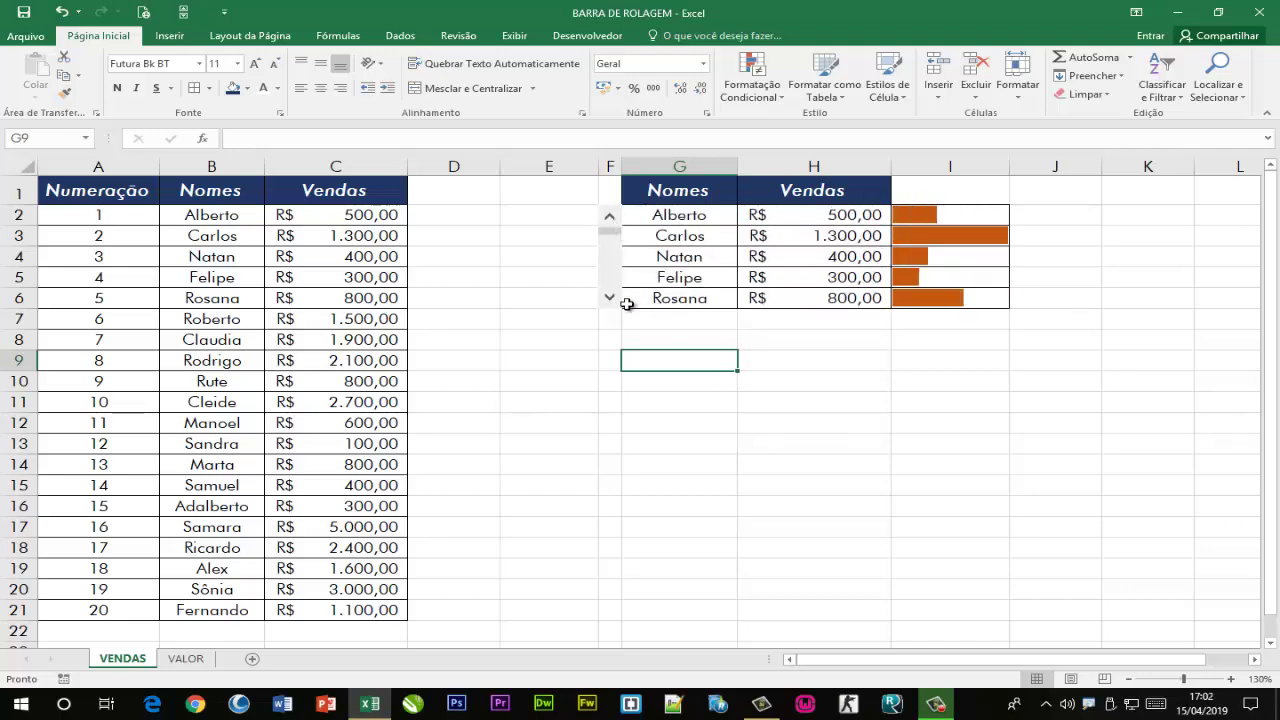
click(203, 660)
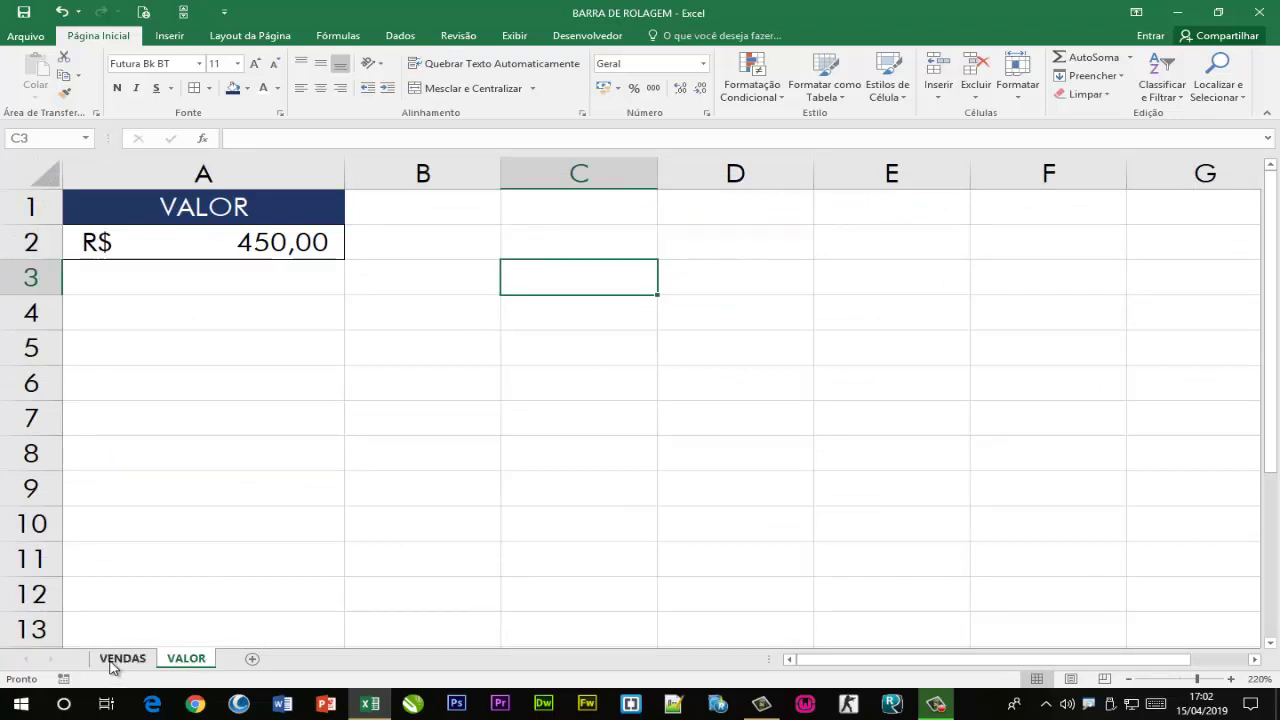
Change the VALOR amount in A2 to 500
click(288, 246)
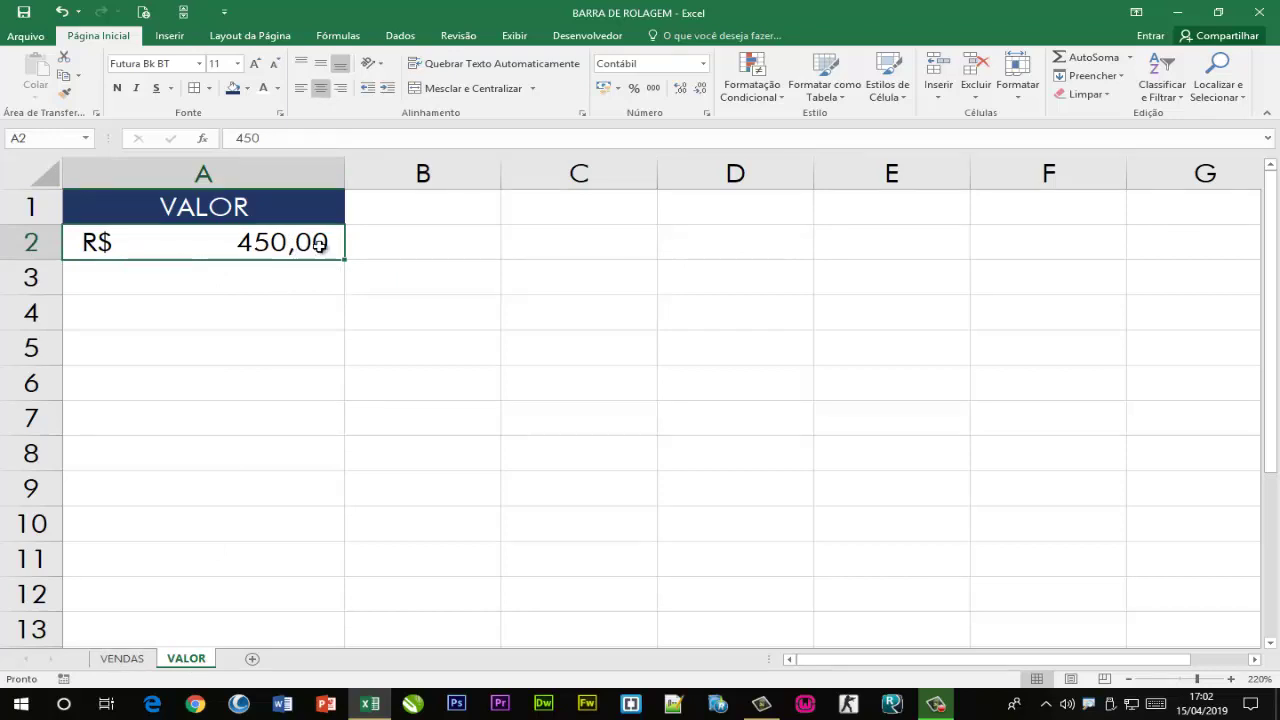
text(500)
key(Return)
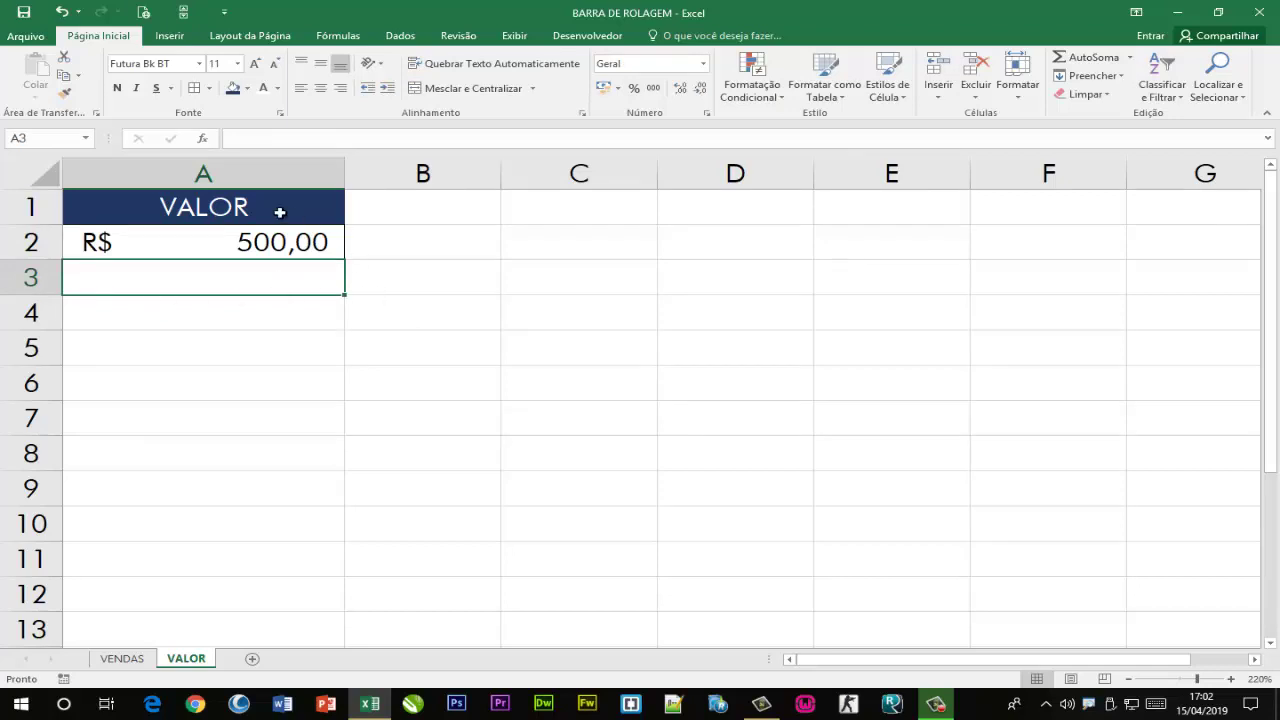
Choose the form-control scroll bar from Desenvolvedor > Inserir
click(587, 35)
click(456, 82)
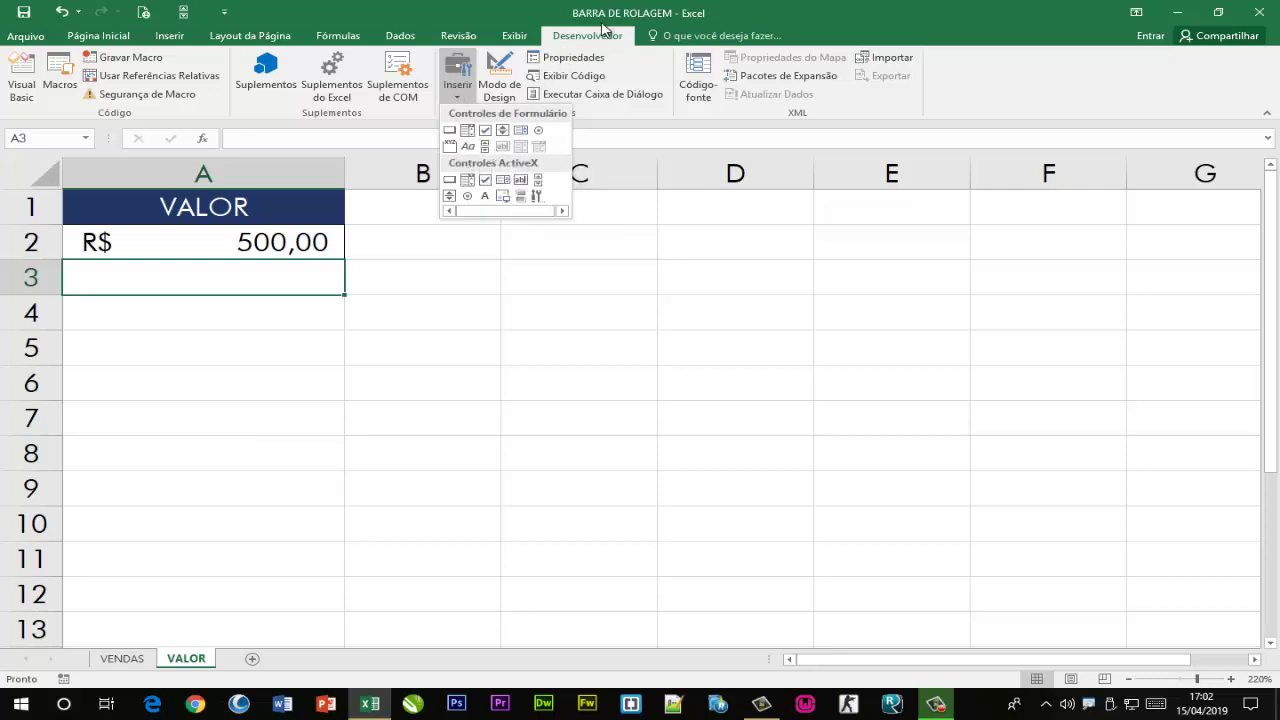
click(485, 147)
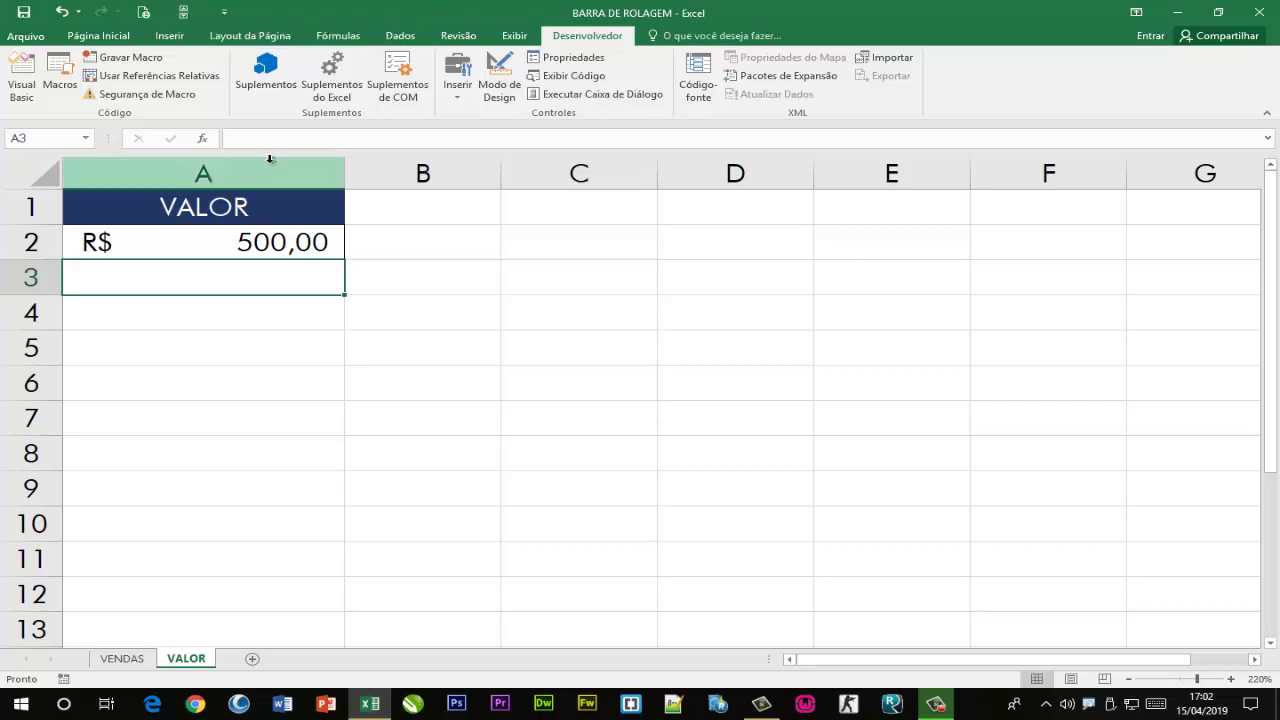
Open the Quick Access Toolbar page in Excel Options showing Todos os Comandos
click(27, 36)
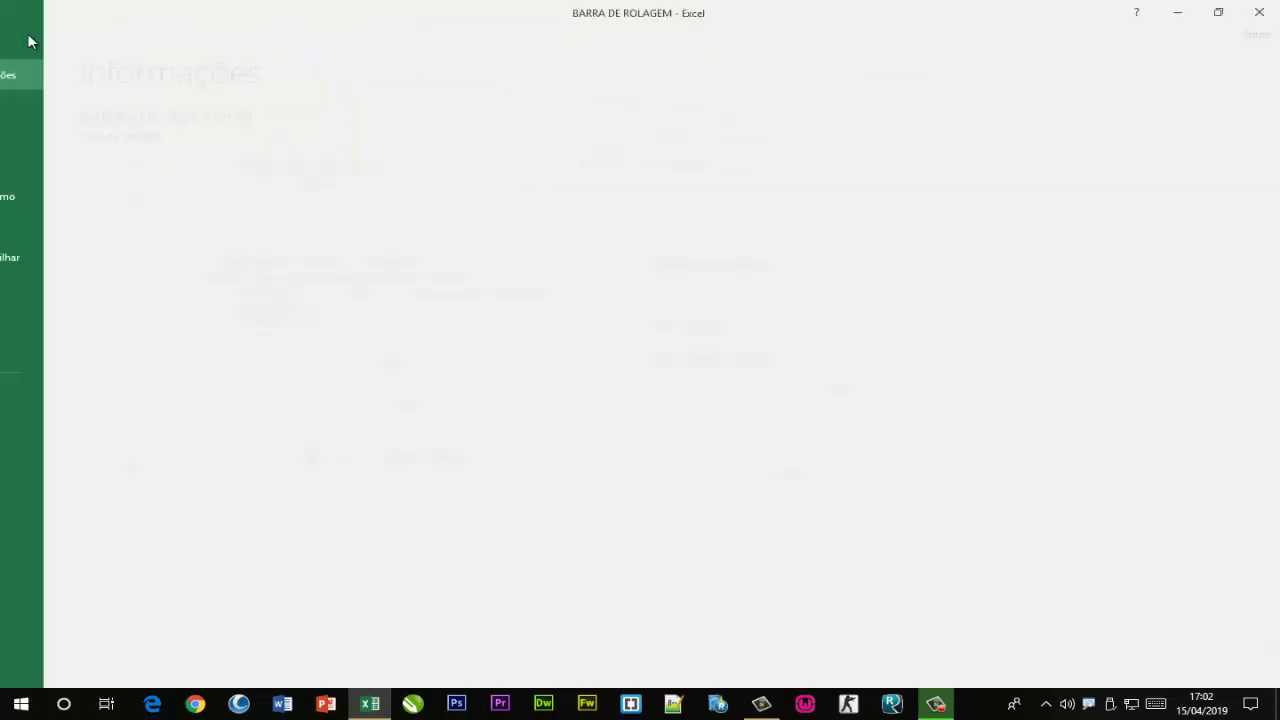
click(40, 426)
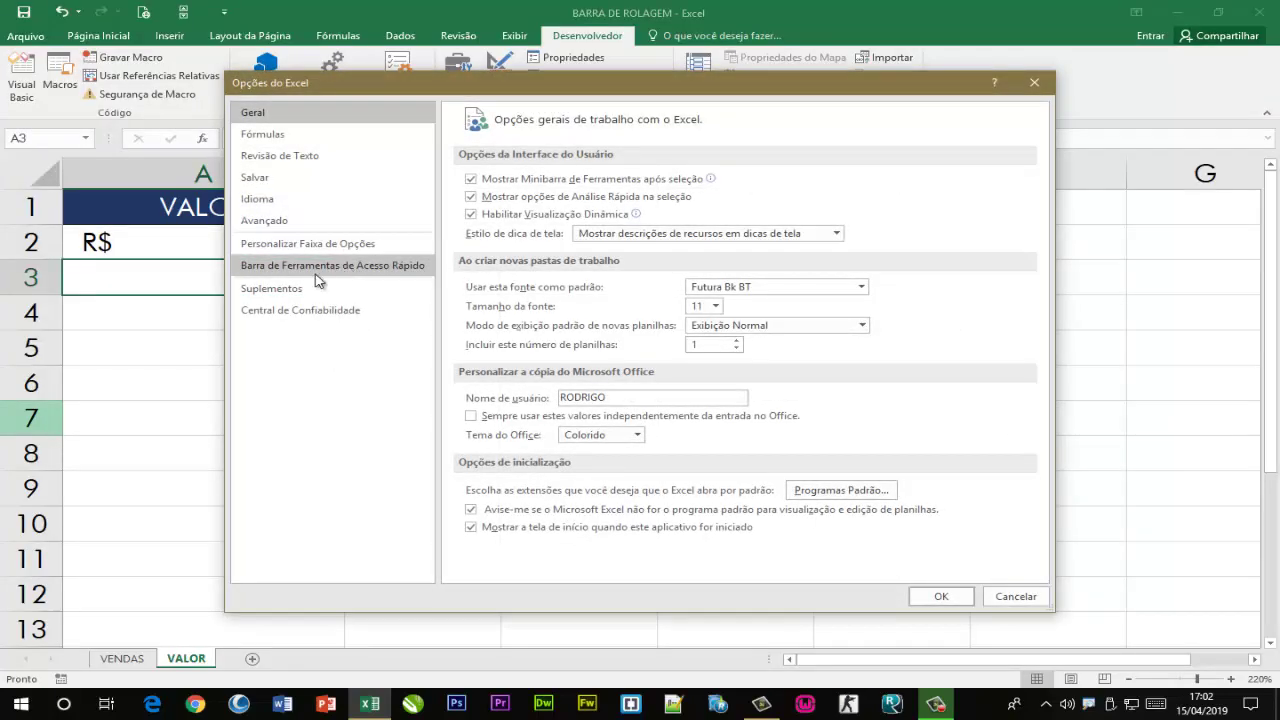
click(372, 270)
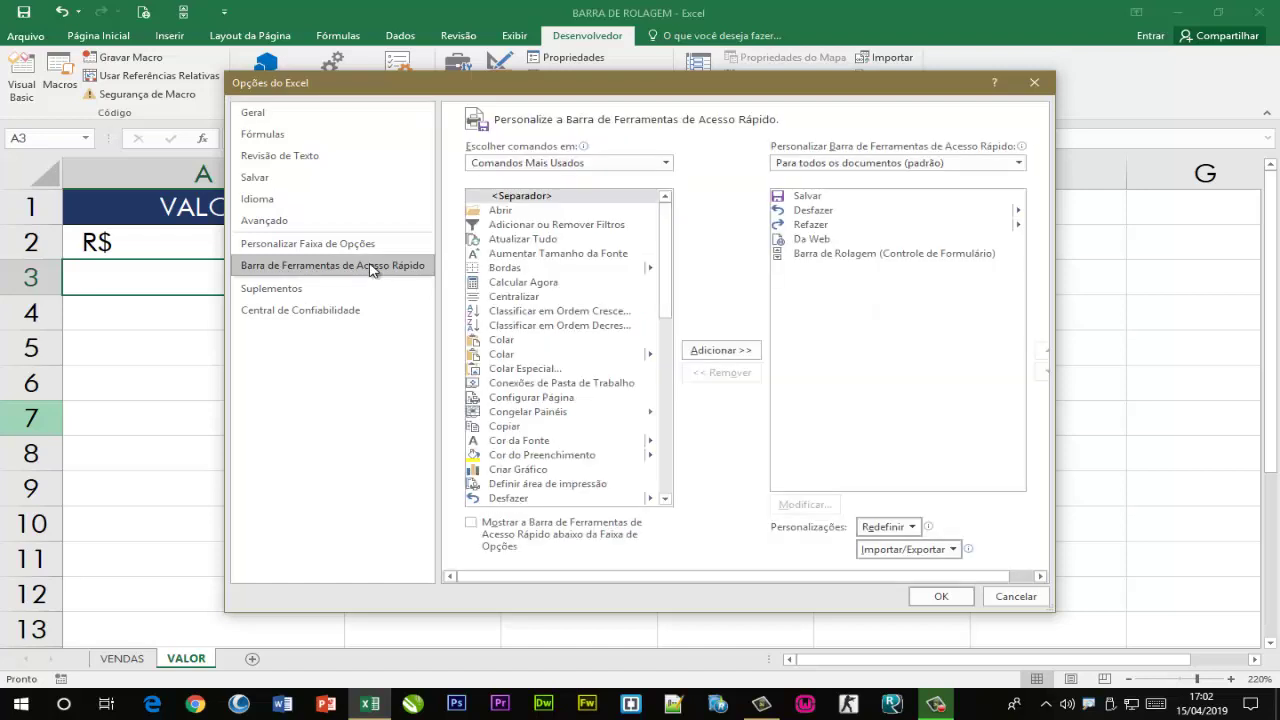
click(582, 164)
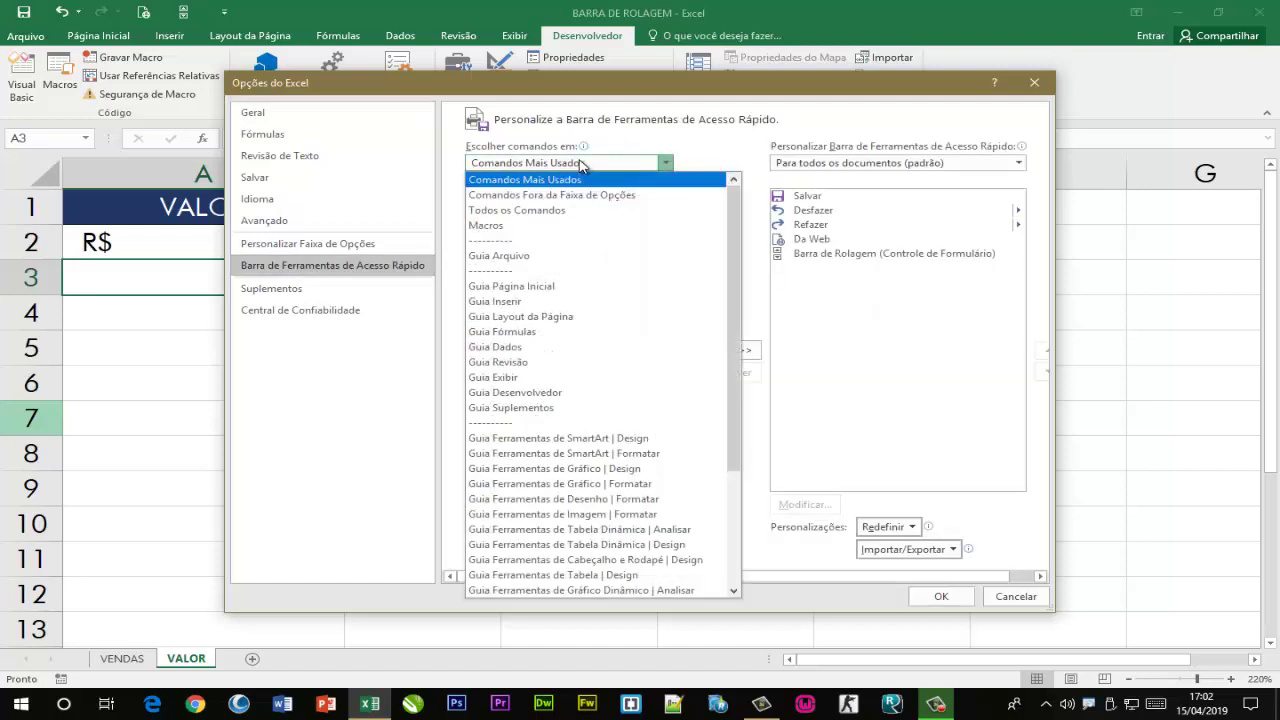
click(547, 212)
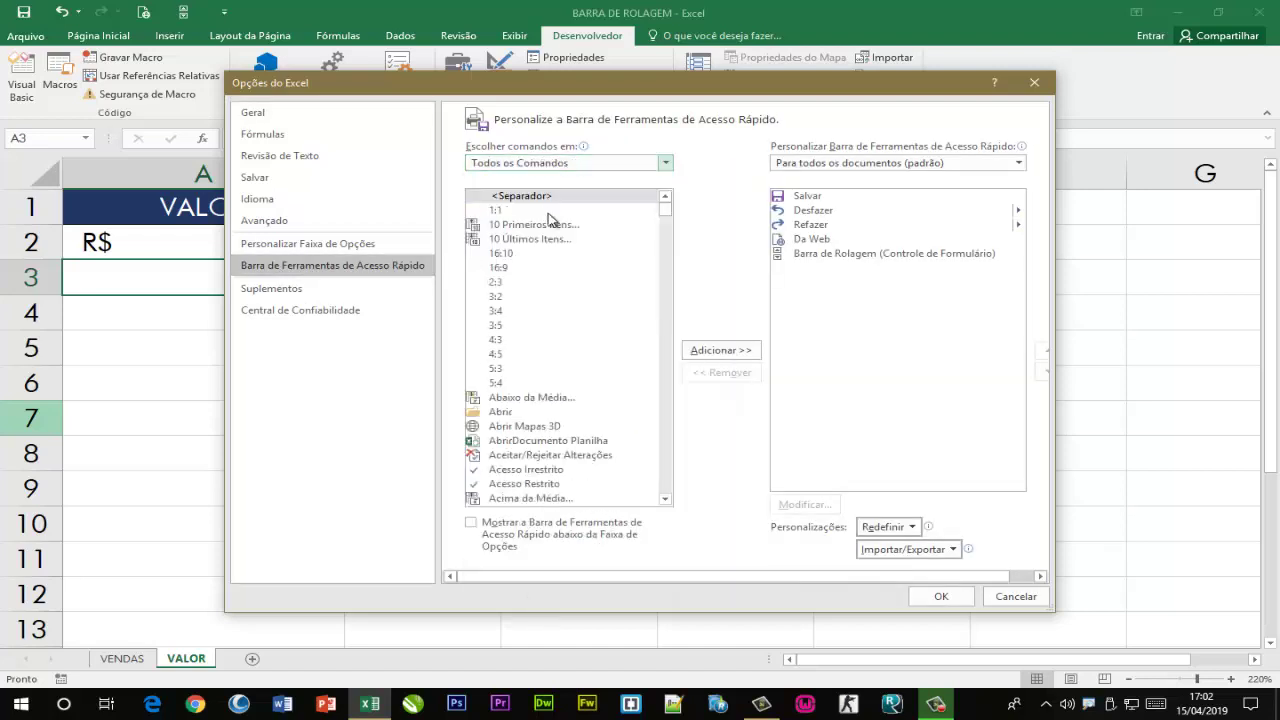
Add Barra de Rolagem (Controle de Formulário) to the quick access toolbar and confirm with OK
click(665, 500)
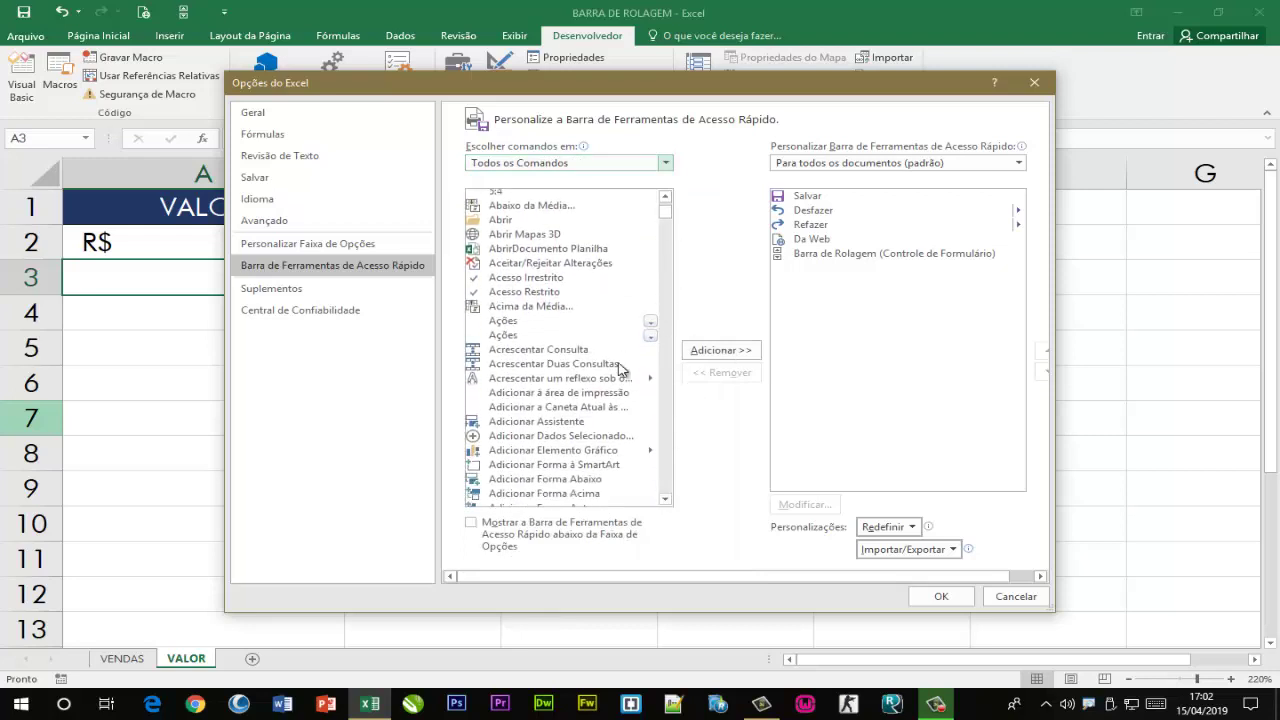
scroll(618, 368, down, 5)
scroll(612, 366, down, 5)
scroll(612, 366, down, 5)
scroll(615, 367, down, 5)
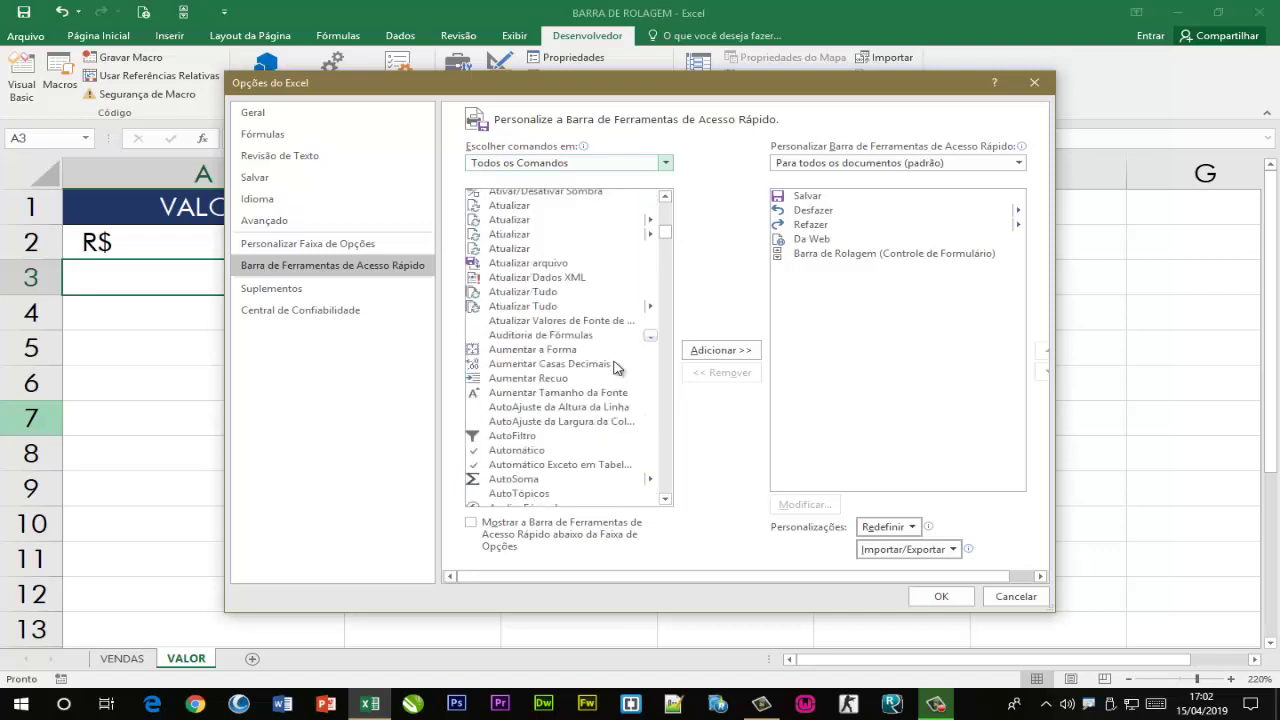
scroll(615, 367, down, 4)
scroll(615, 367, down, 4)
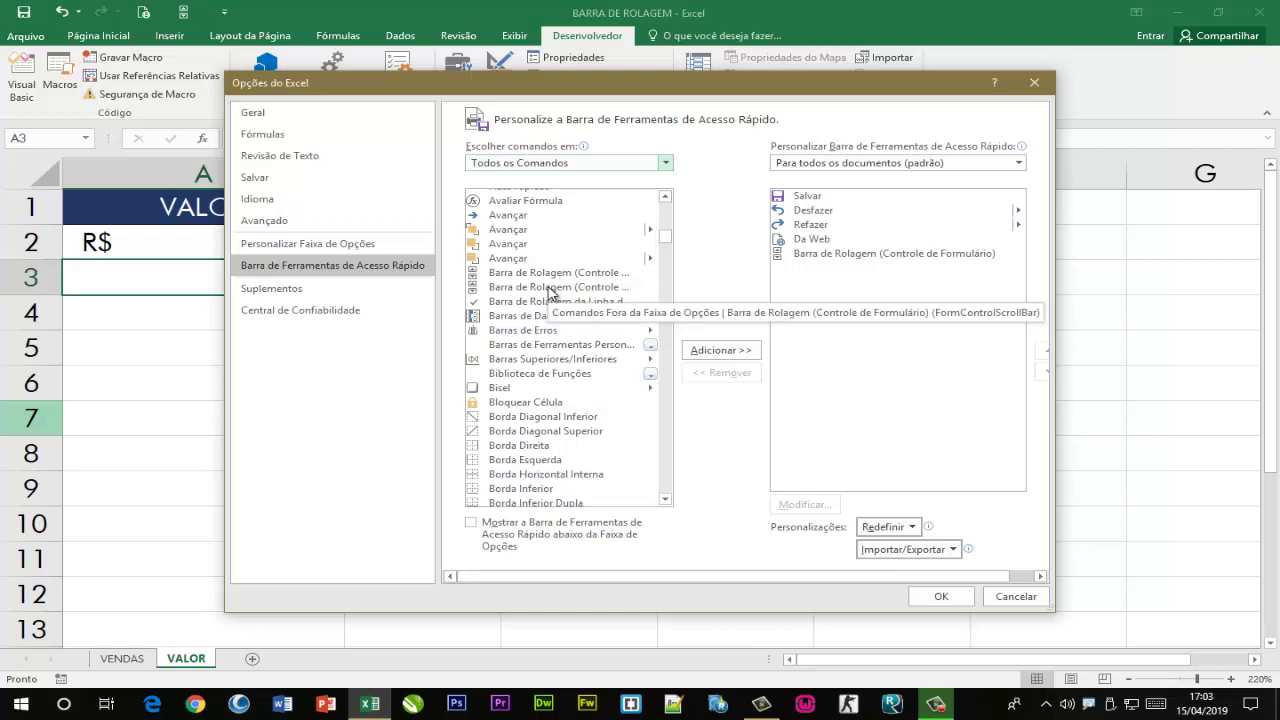
click(549, 290)
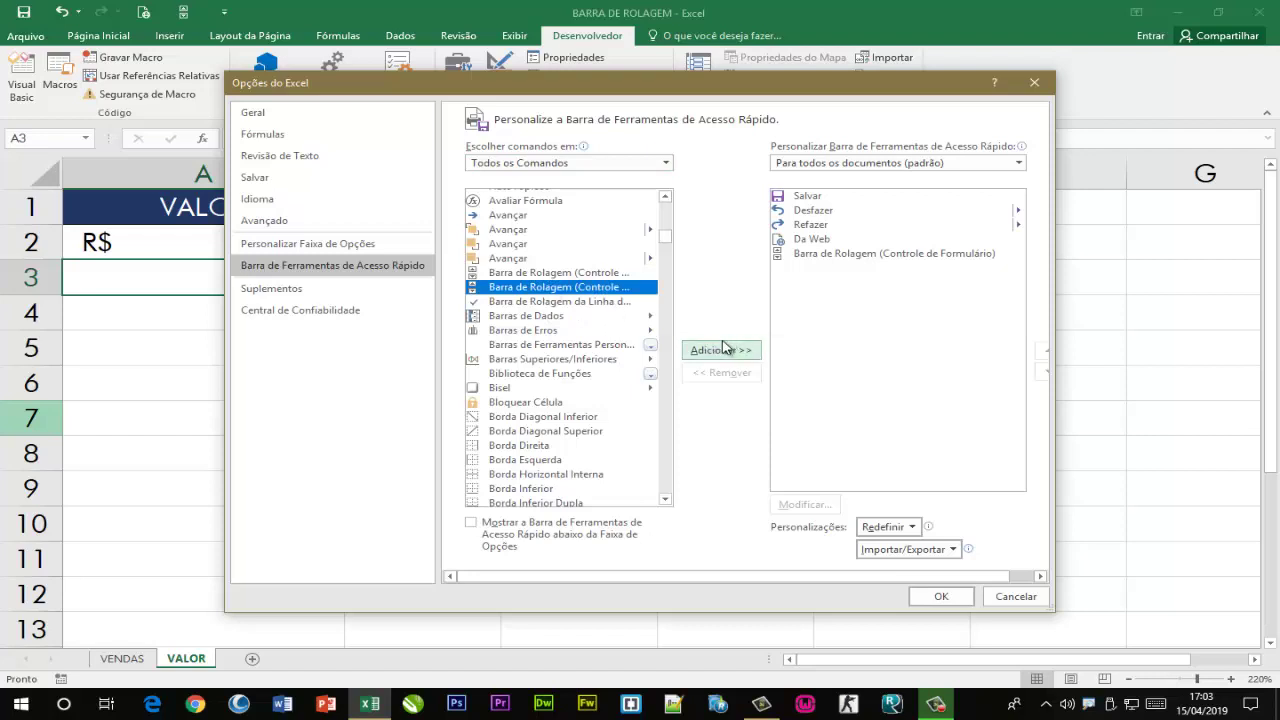
click(816, 260)
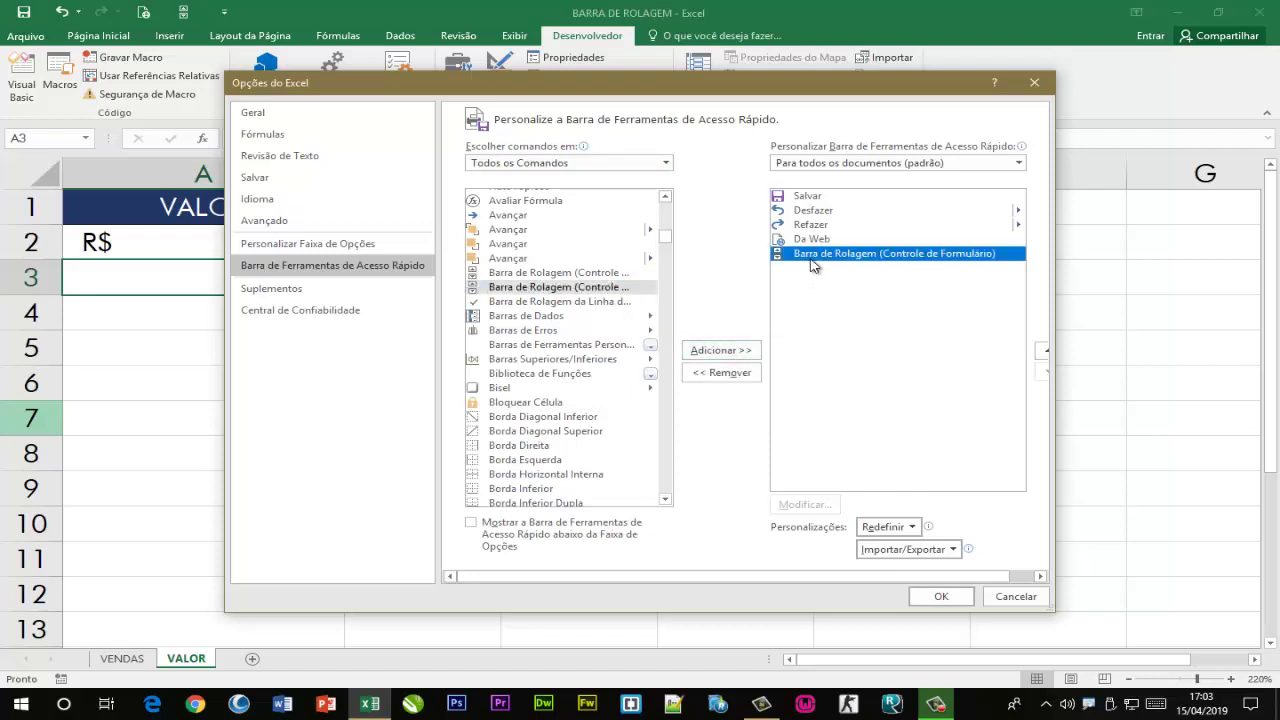
click(957, 598)
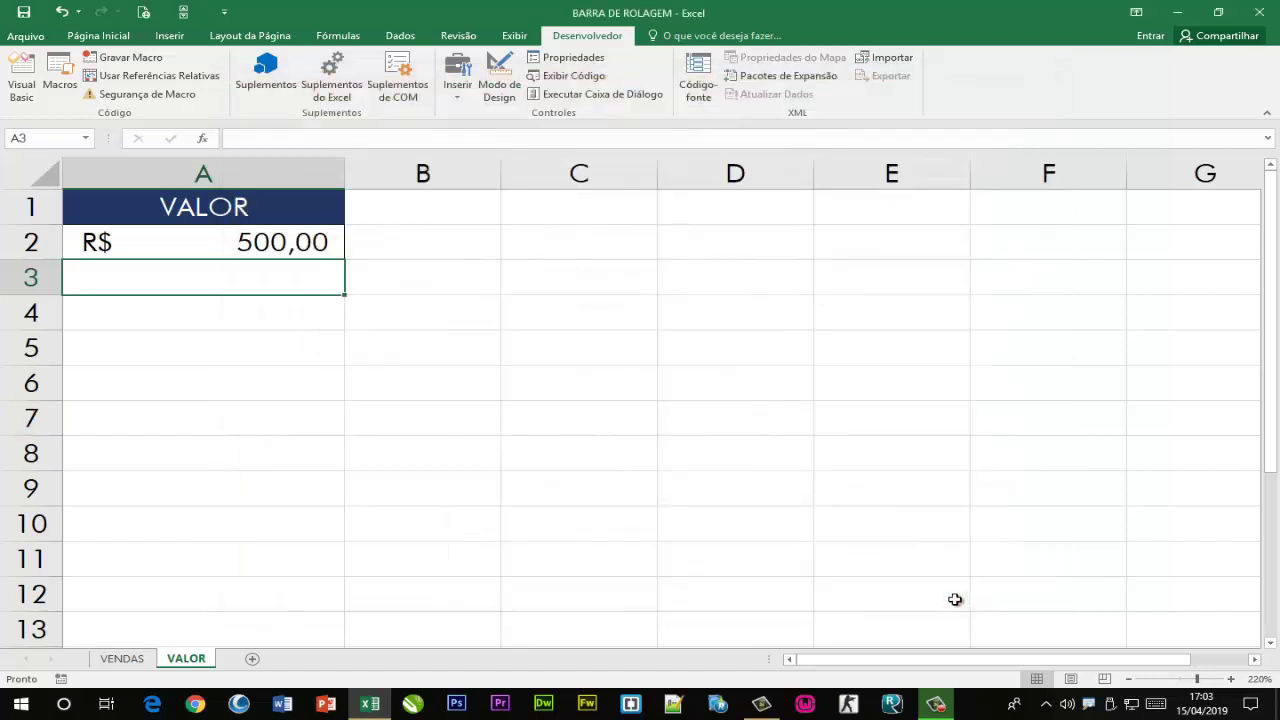
Draw a form-control scroll bar across A3 and open its Formatar controle settings
click(186, 13)
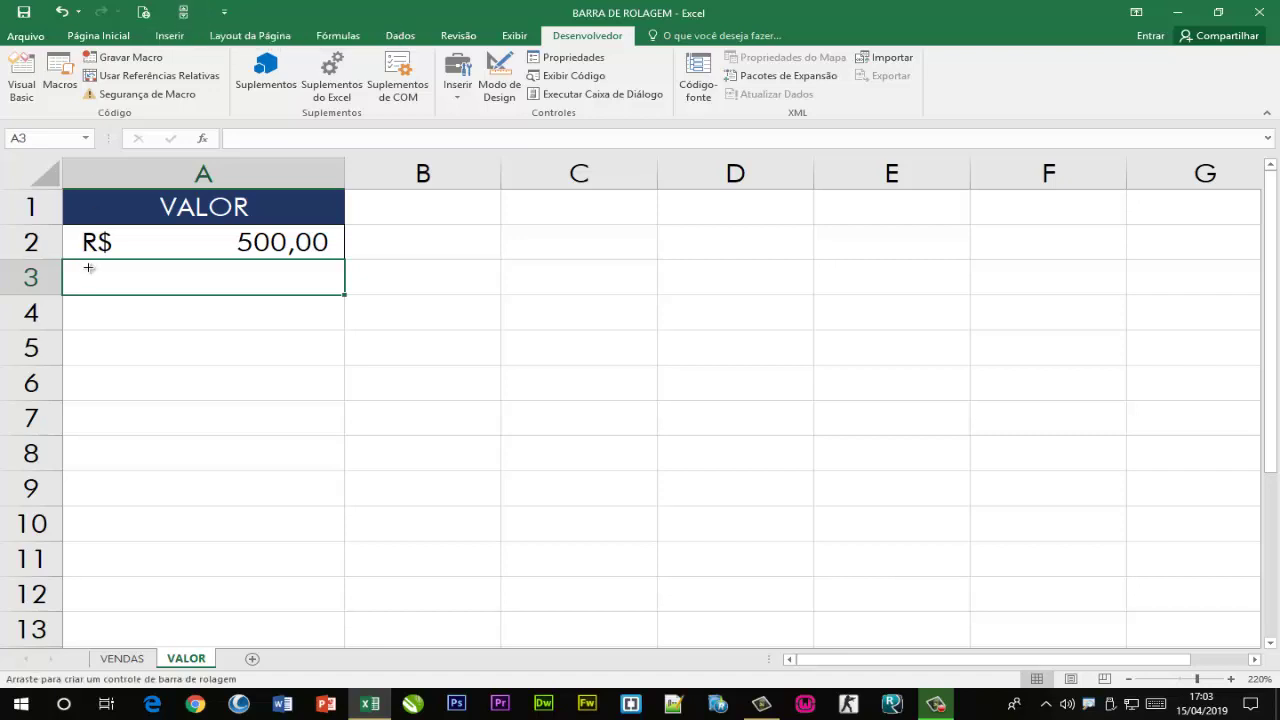
drag(64, 261, 342, 294)
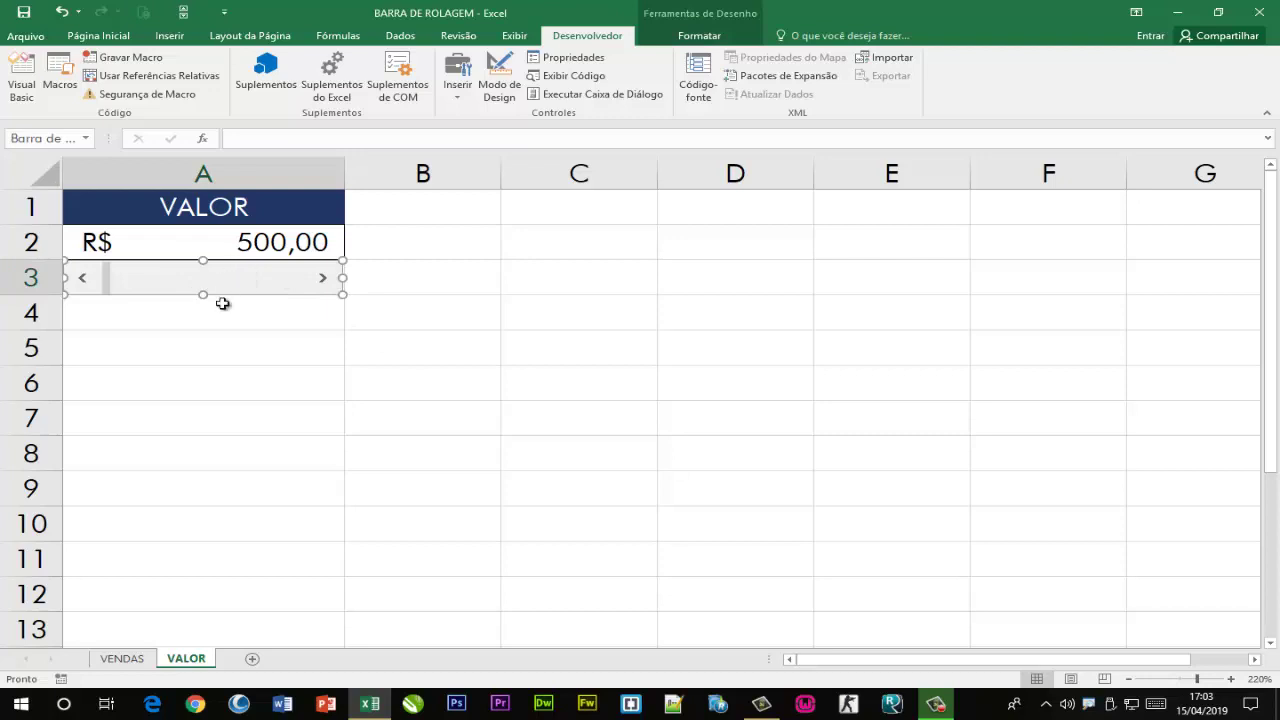
right_click(249, 282)
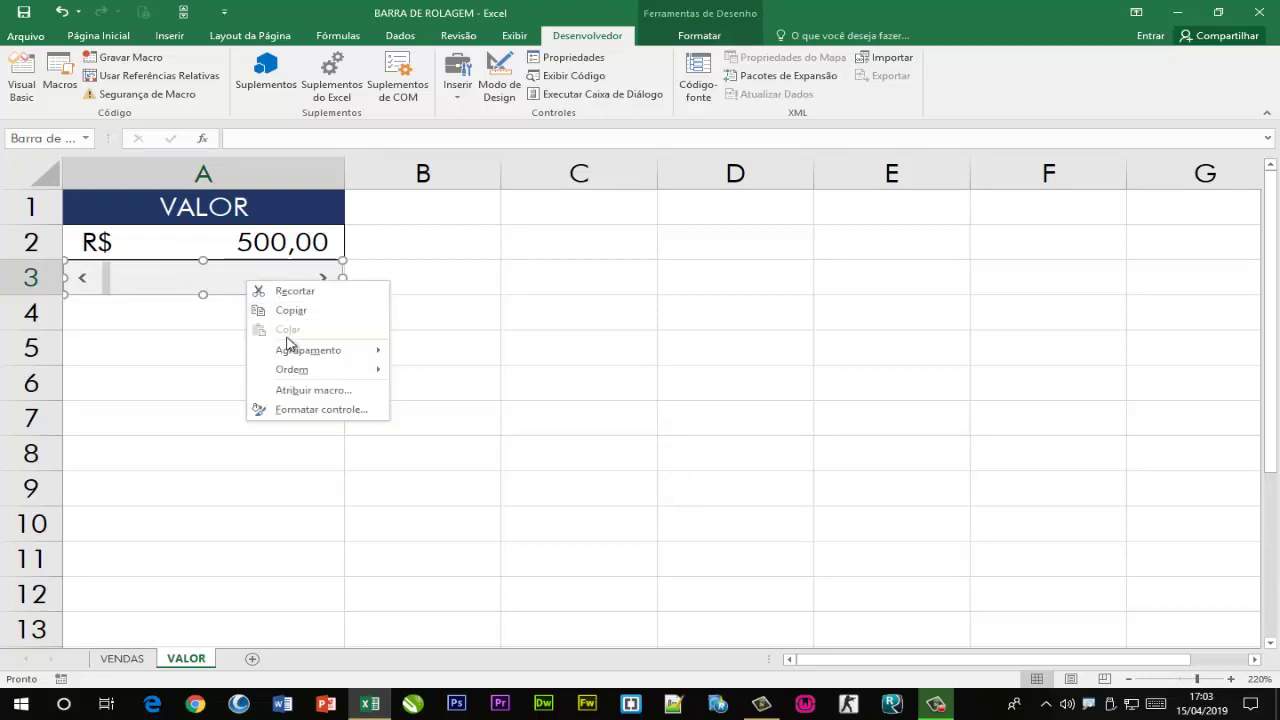
click(318, 410)
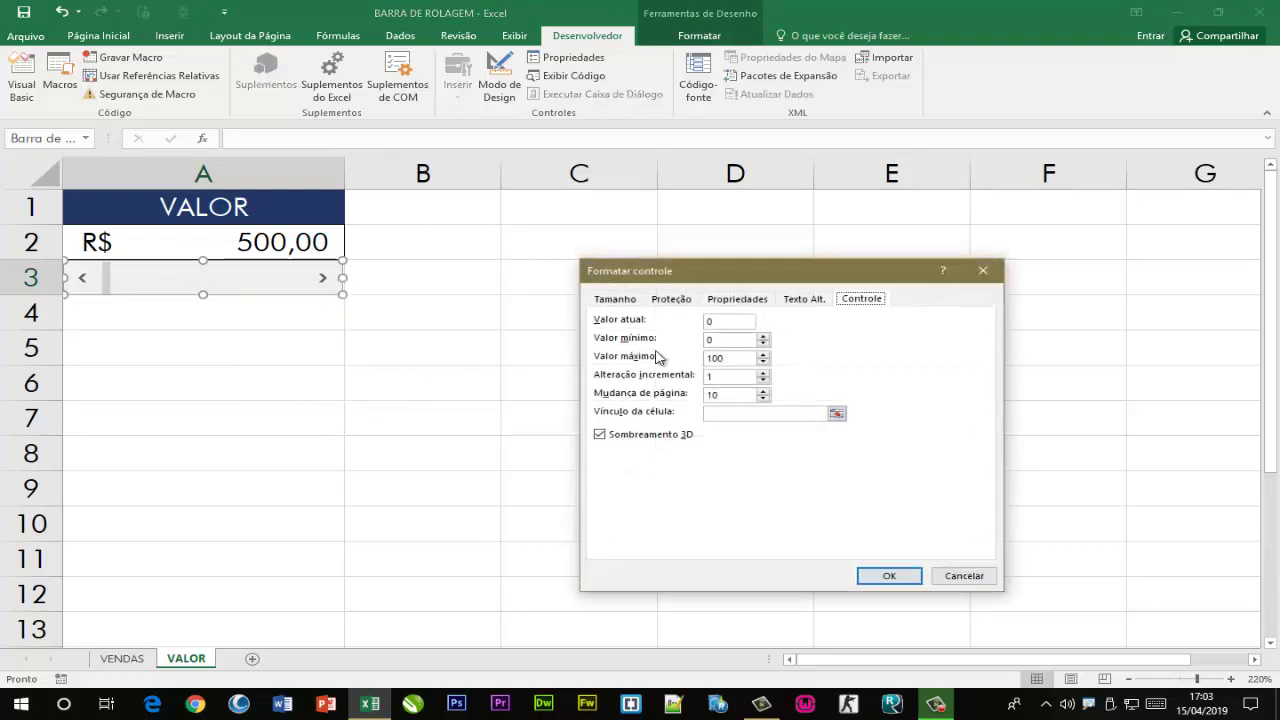
Set current value 500, maximum 1000, increment 50 and cell link $A$2
double_click(720, 324)
text(500)
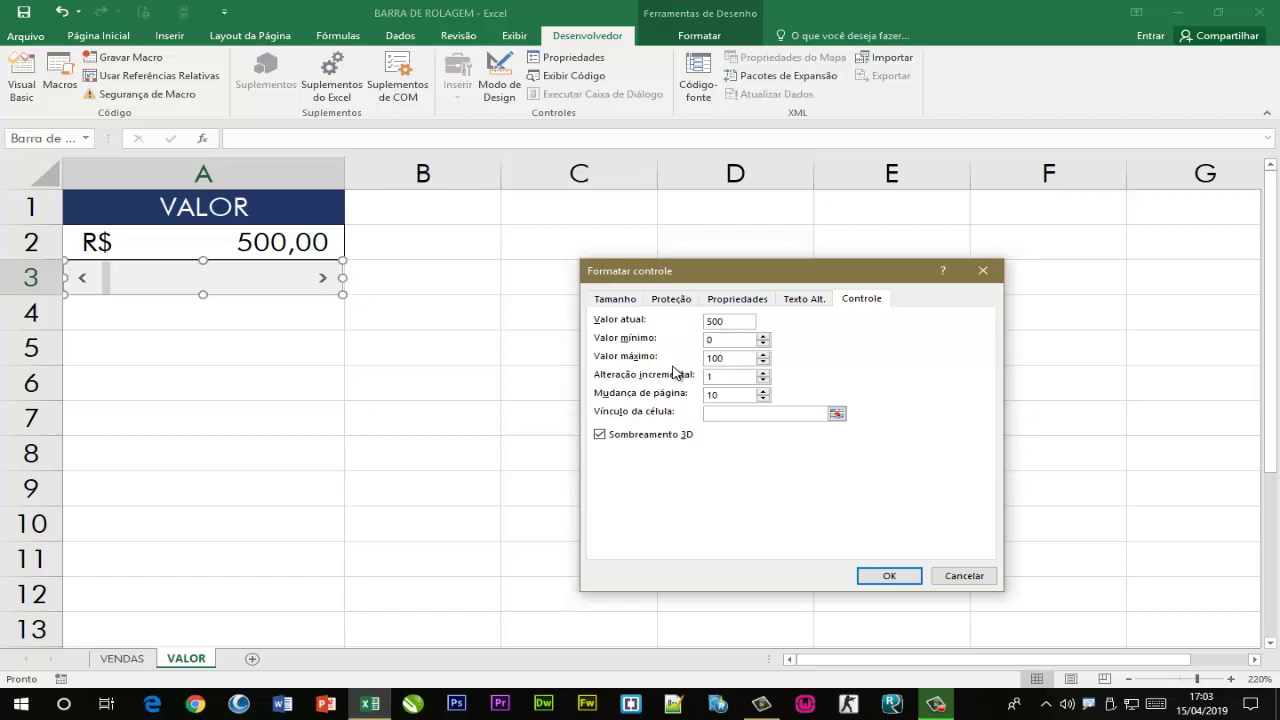
drag(733, 360, 701, 360)
drag(711, 381, 646, 392)
text(50)
click(722, 415)
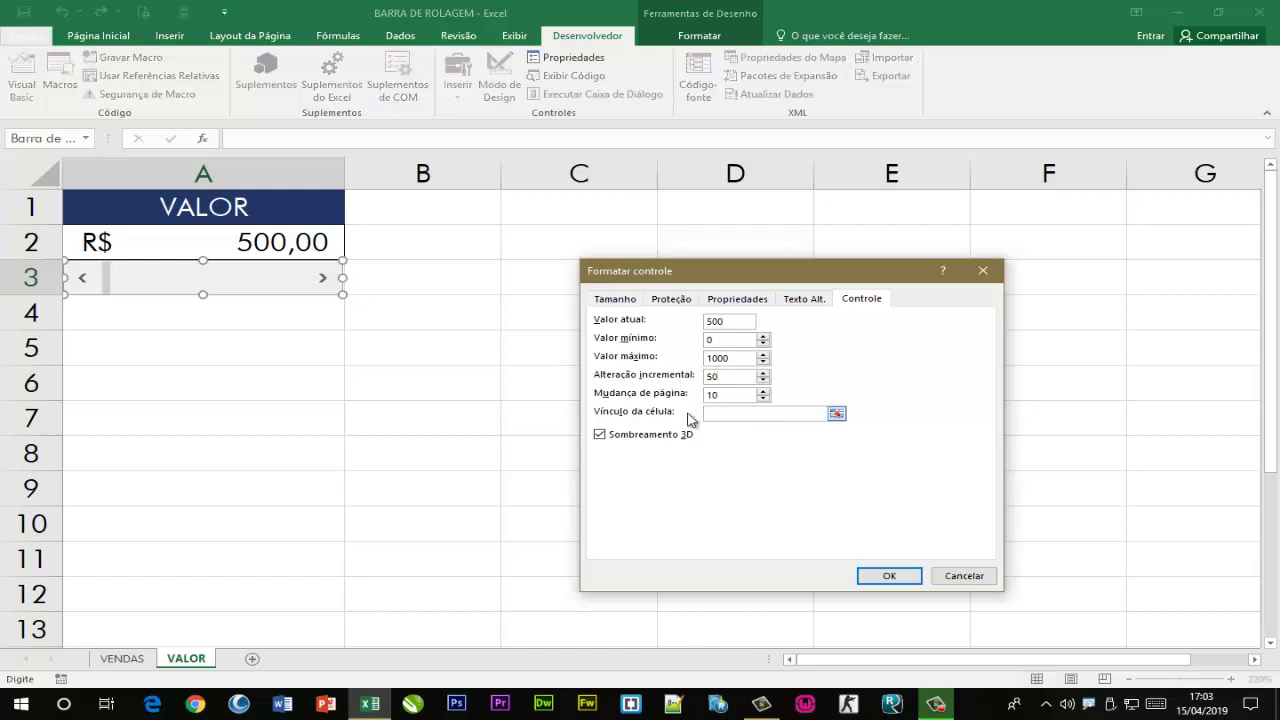
click(271, 241)
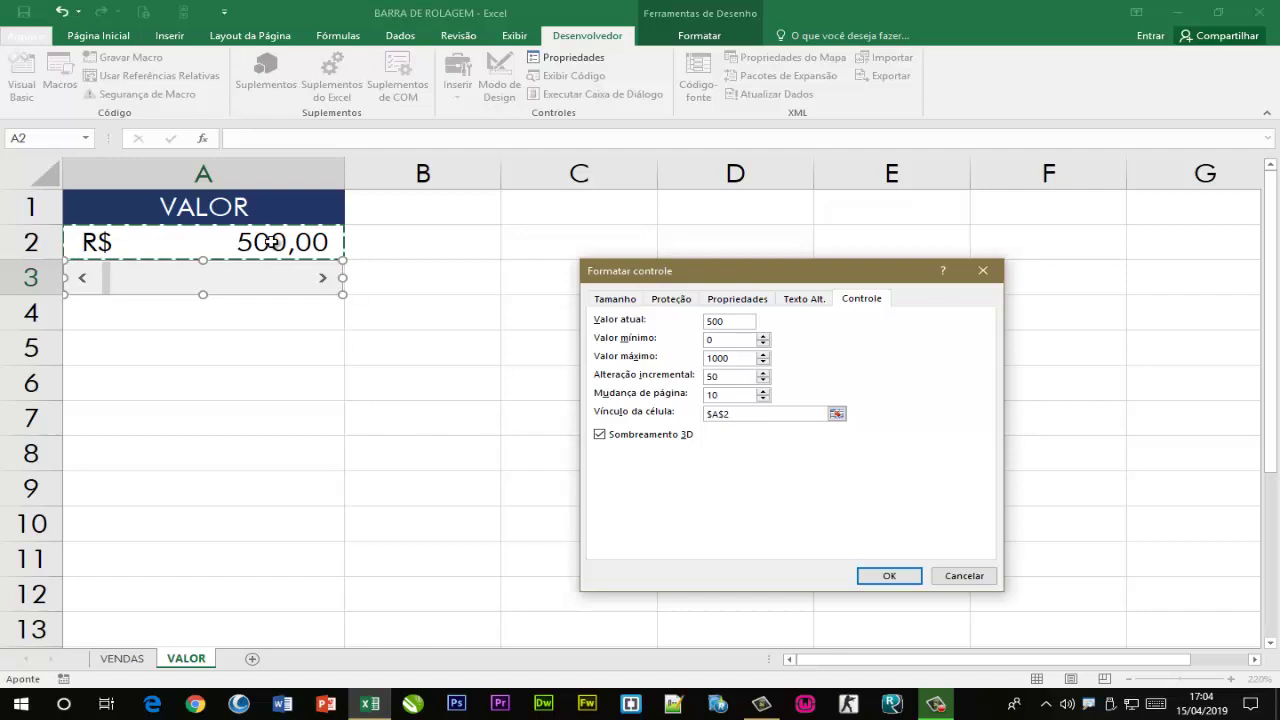
click(880, 575)
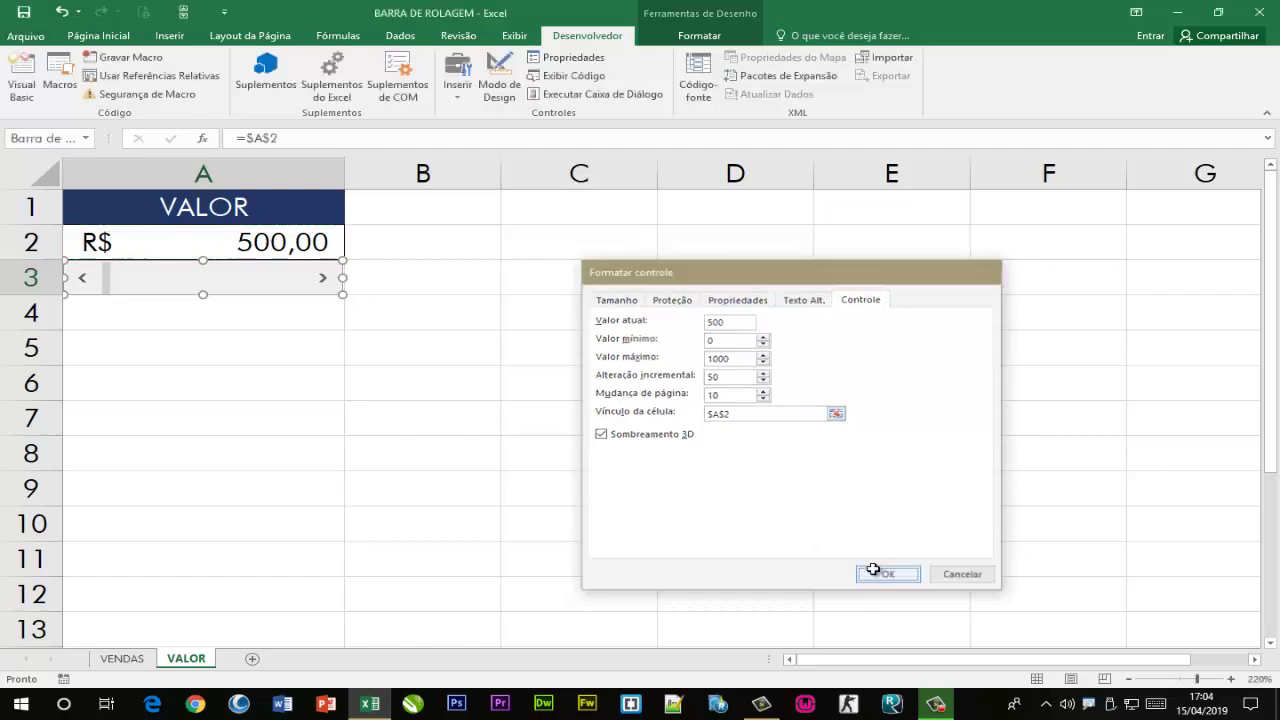
Raise A2 in 50 steps to its 1.000,00 maximum, then drag the thumb back down
click(478, 317)
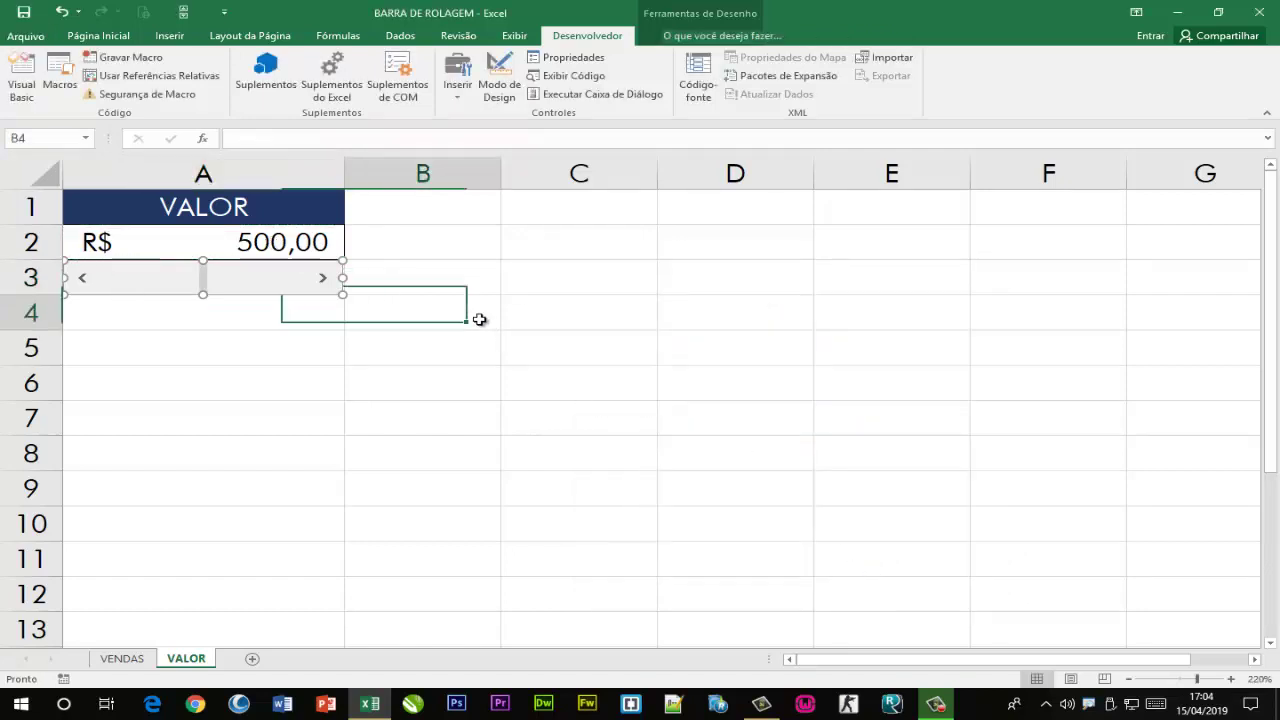
click(318, 282)
click(318, 282)
click(318, 282)
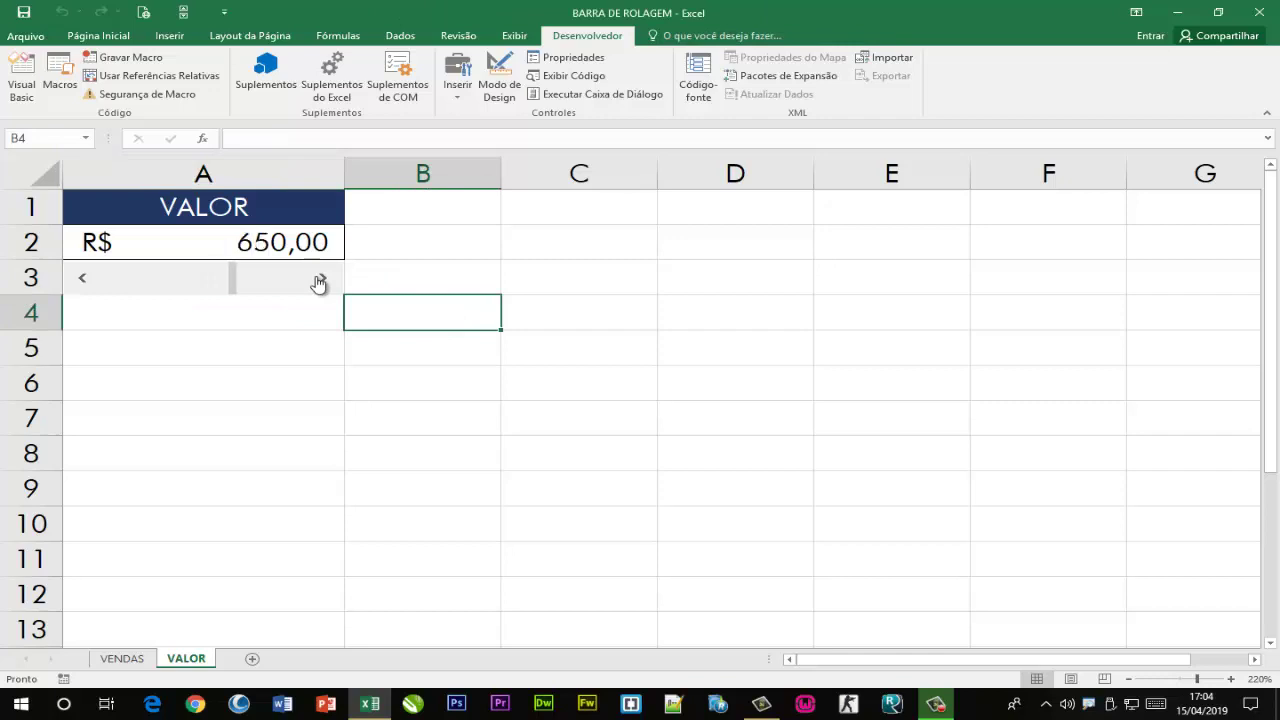
click(318, 282)
click(318, 282)
click(318, 282)
click(318, 282)
click(318, 282)
click(318, 282)
click(318, 282)
click(318, 282)
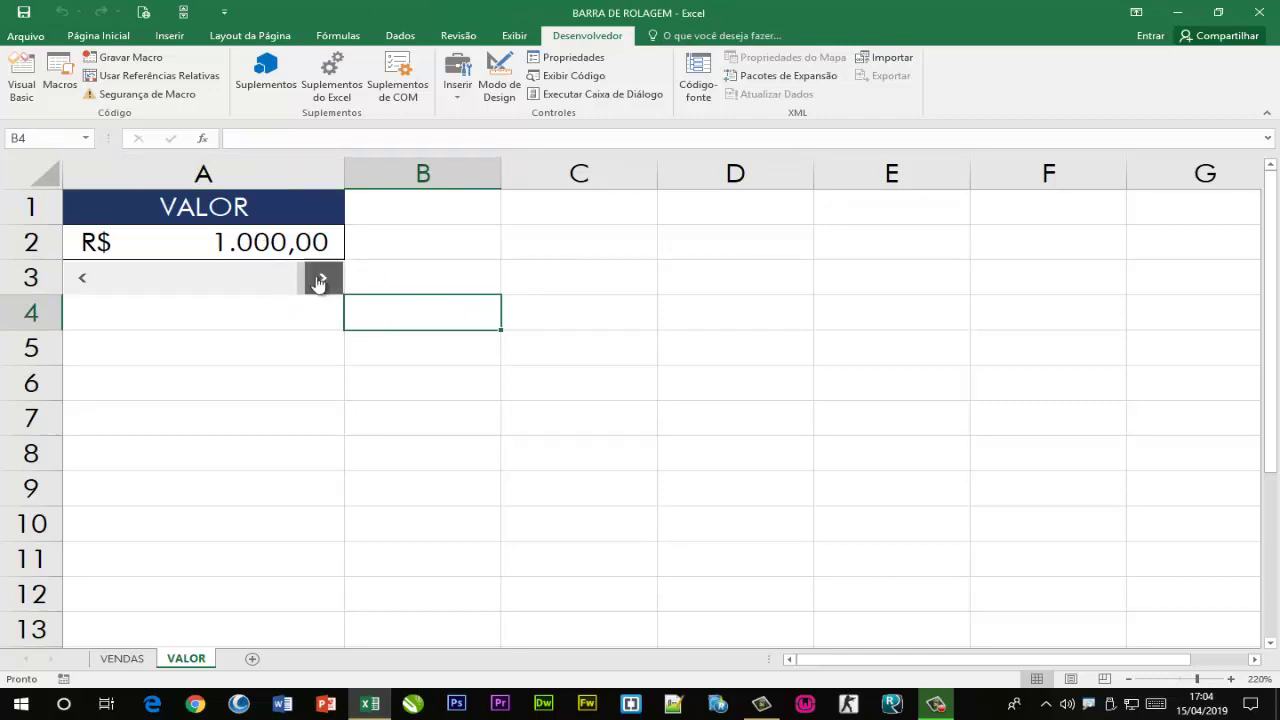
click(318, 282)
click(80, 285)
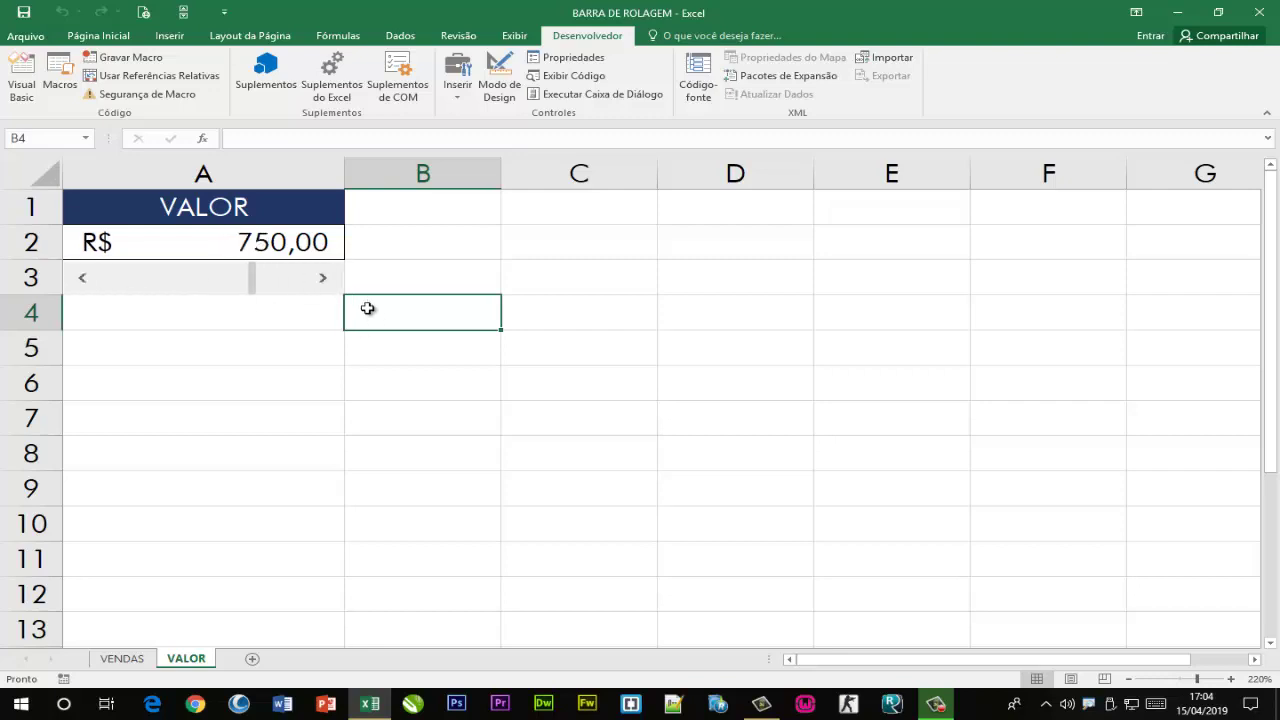
drag(254, 289, 92, 292)
Step A2 up and down in 50s until it reads R$ 600,00
click(326, 280)
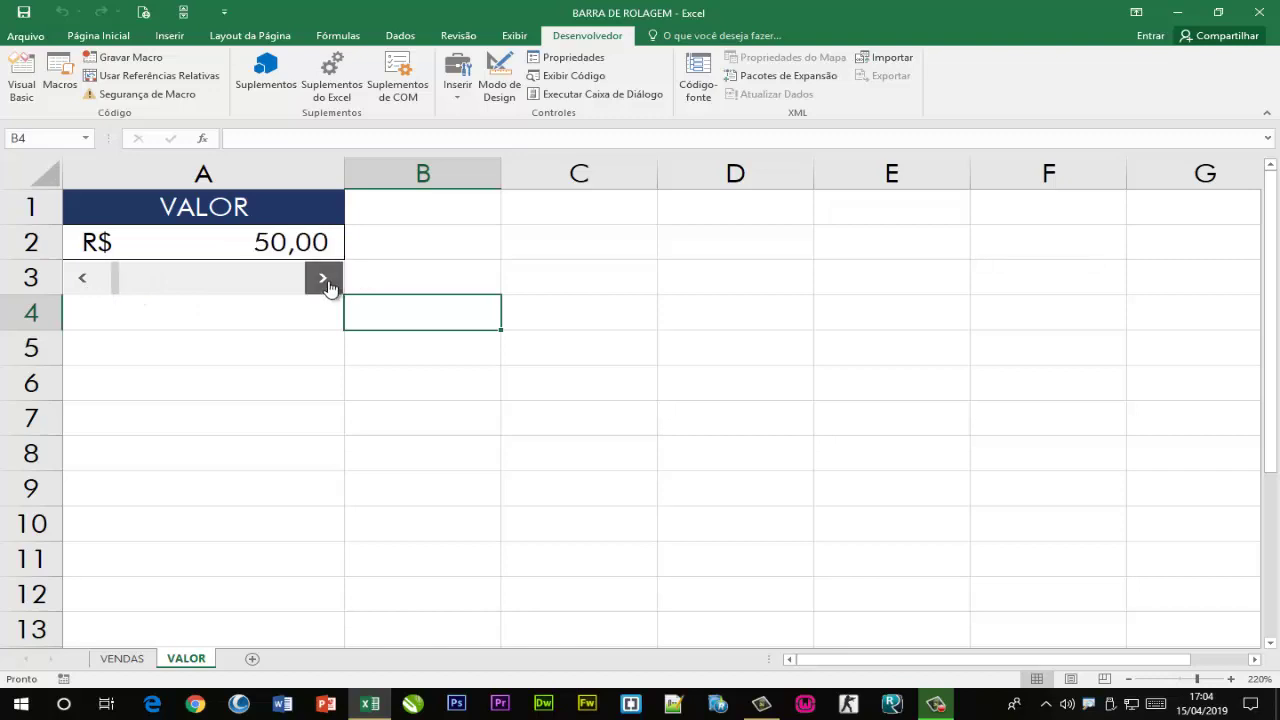
click(328, 280)
click(328, 282)
click(328, 282)
click(328, 282)
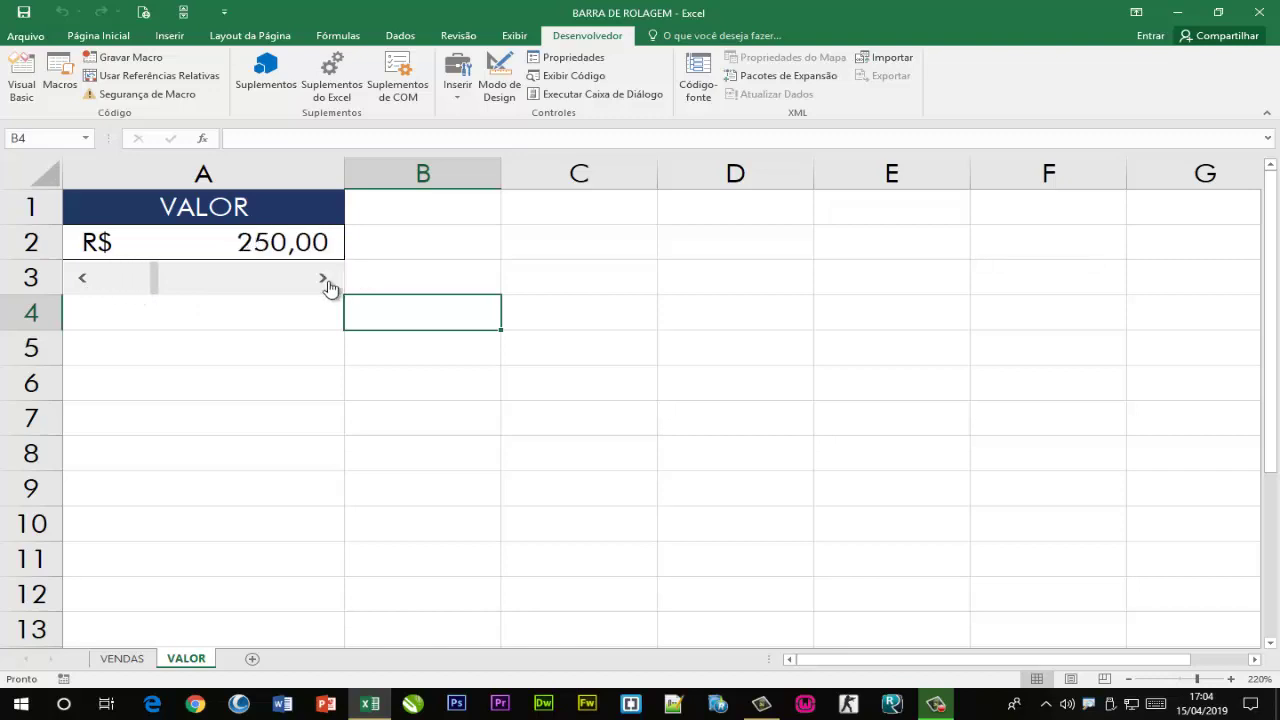
click(328, 282)
click(328, 282)
click(328, 282)
click(326, 282)
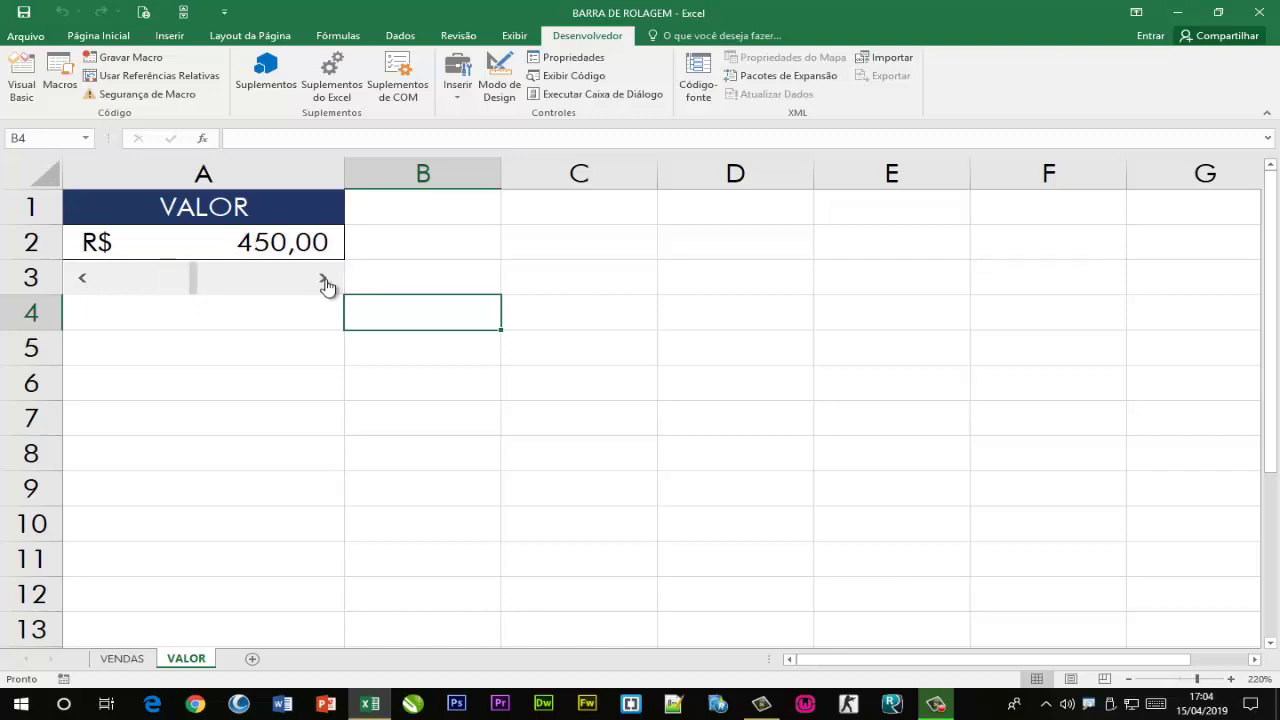
click(318, 281)
click(78, 279)
click(76, 281)
click(75, 284)
click(75, 284)
click(75, 284)
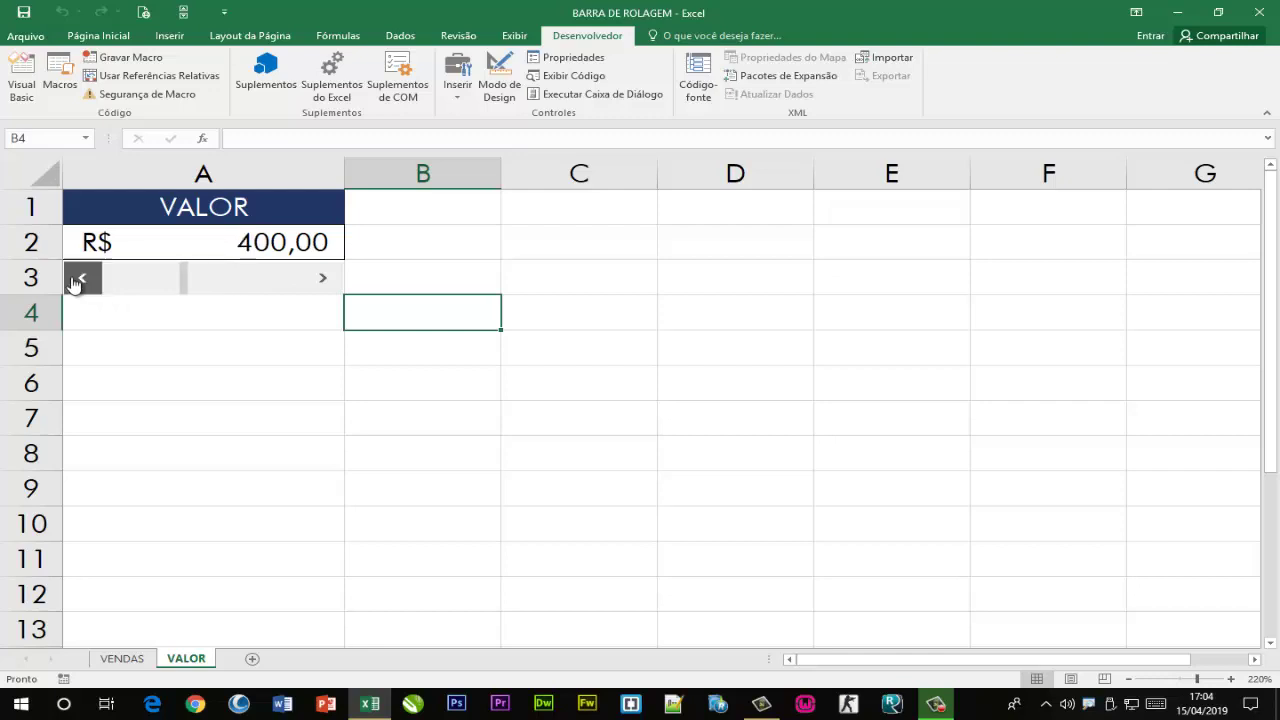
click(320, 282)
click(320, 280)
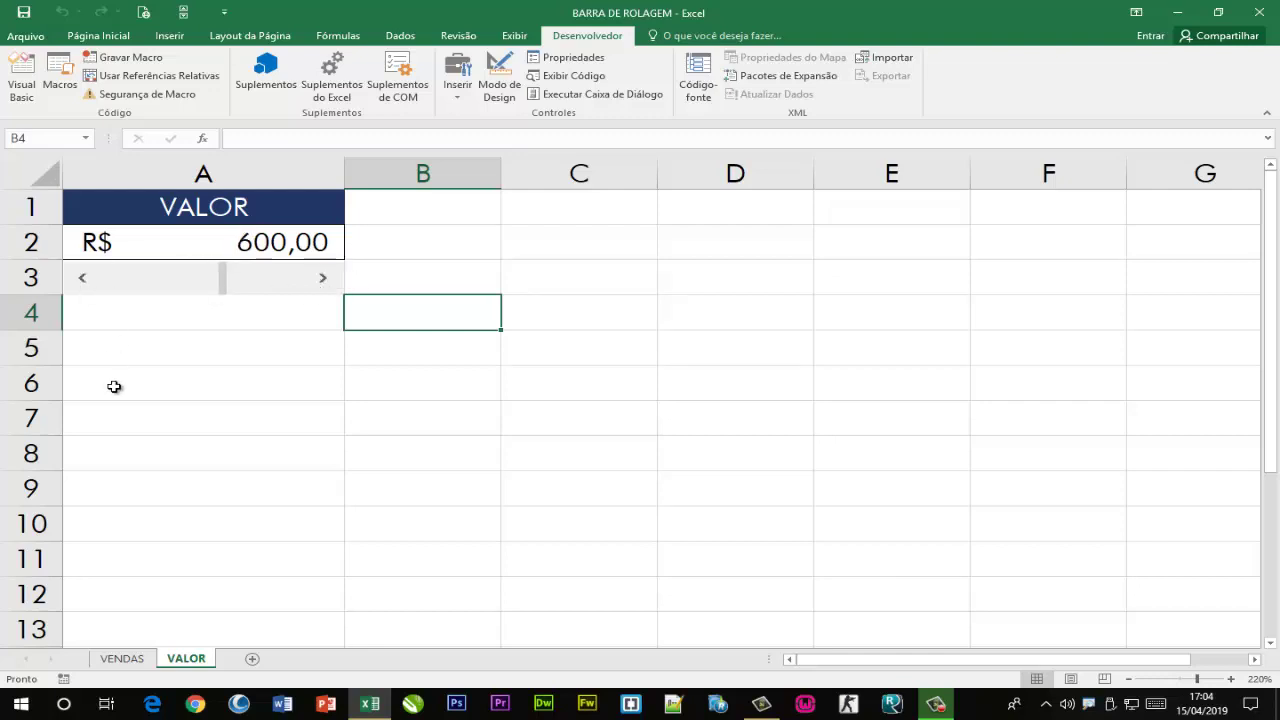
click(232, 320)
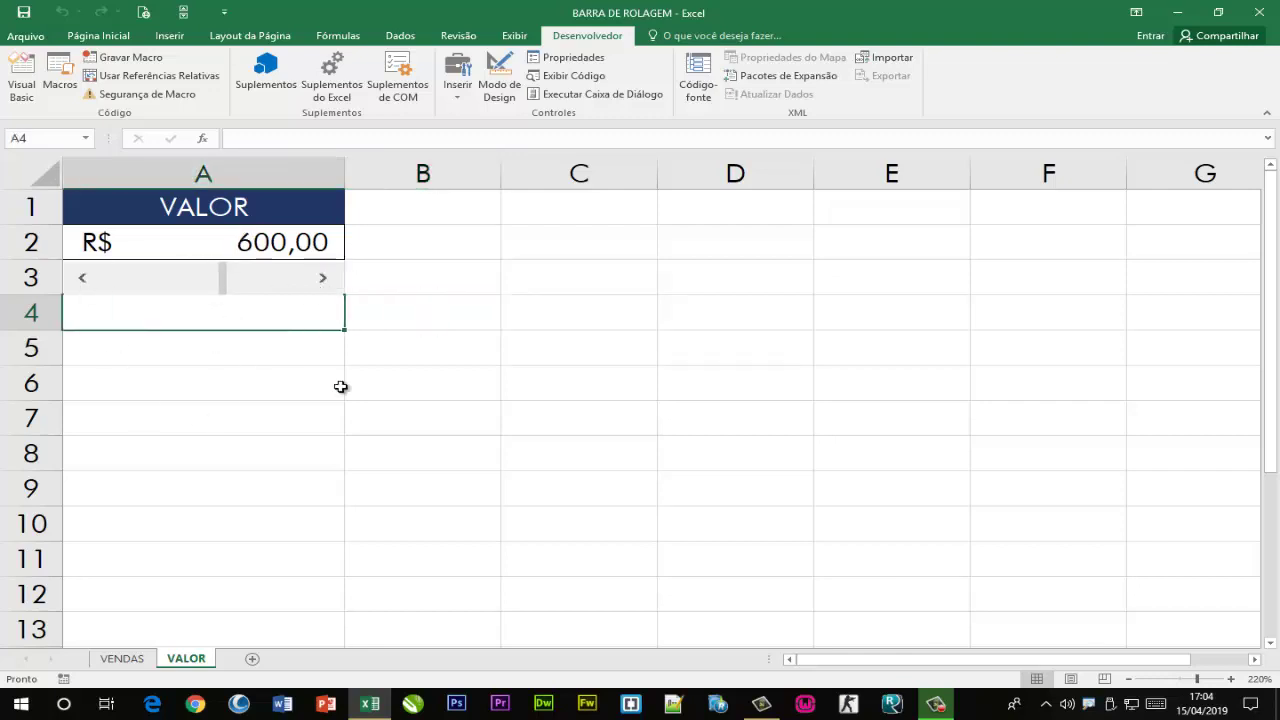
Enter =SE(A2>=500;"POSITIVO";"NEGATIVO") in A4, which shows POSITIVO for 600,00
text(=)
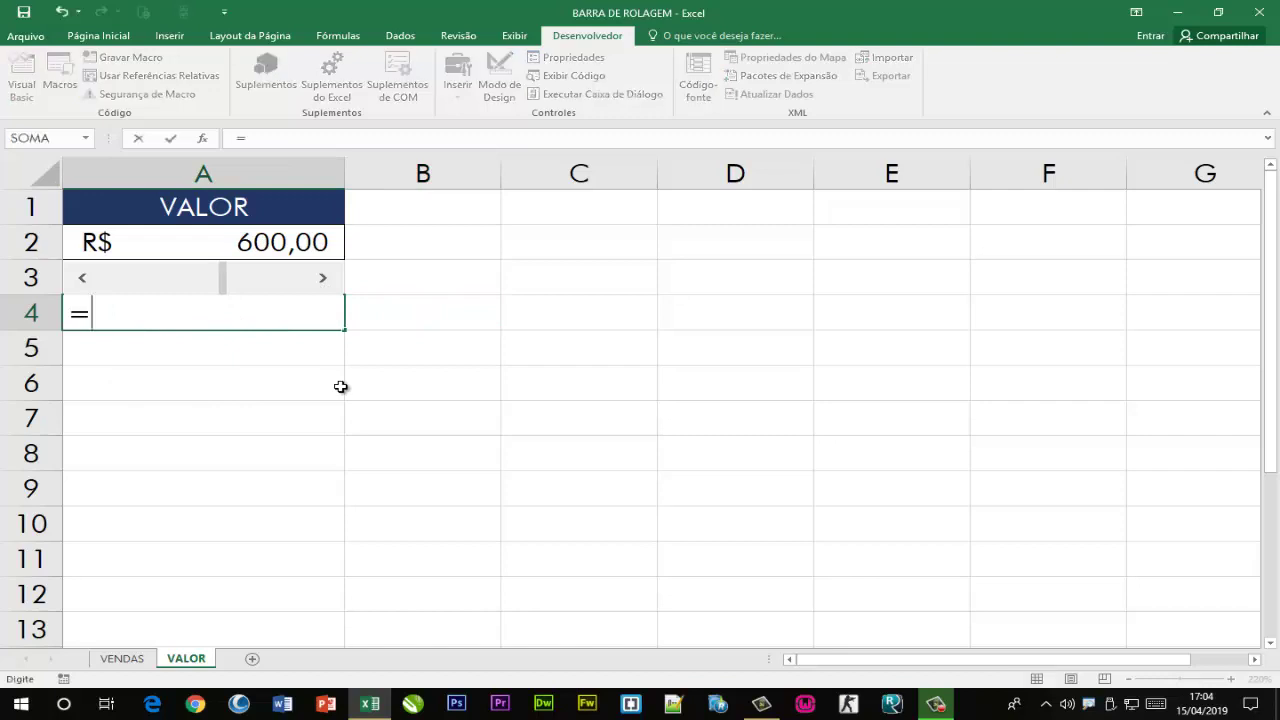
text(SE()
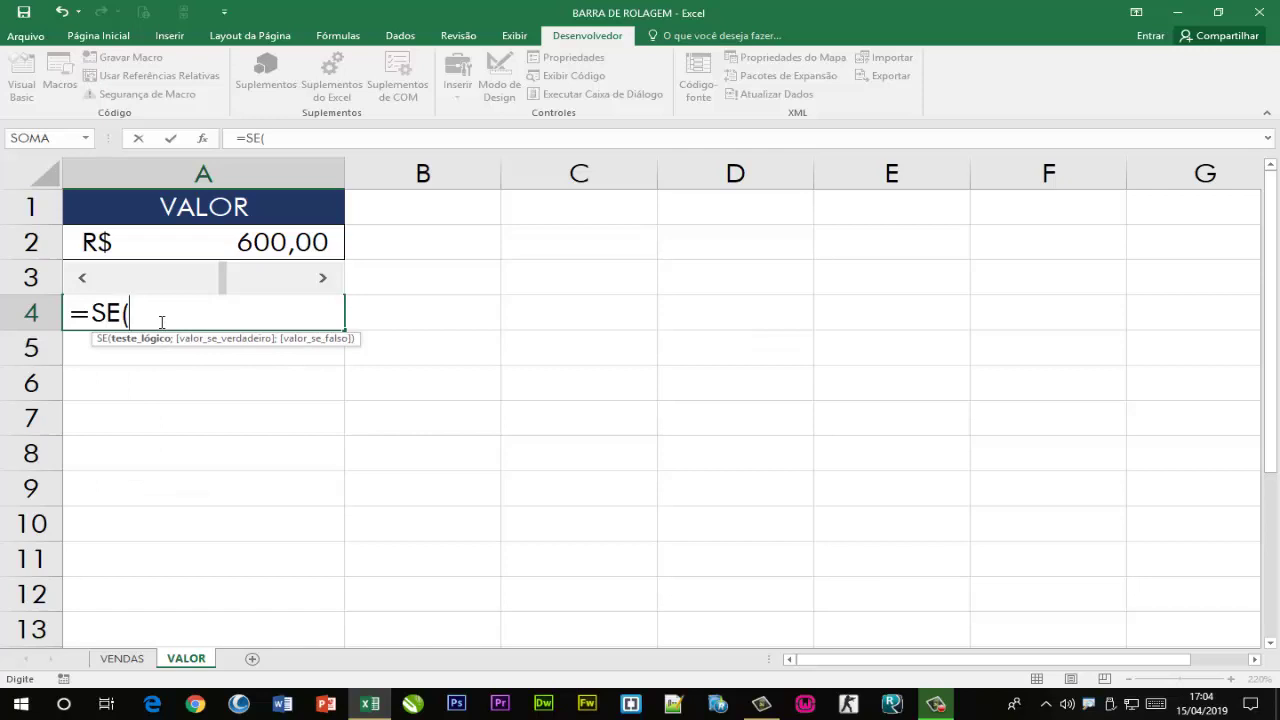
click(201, 238)
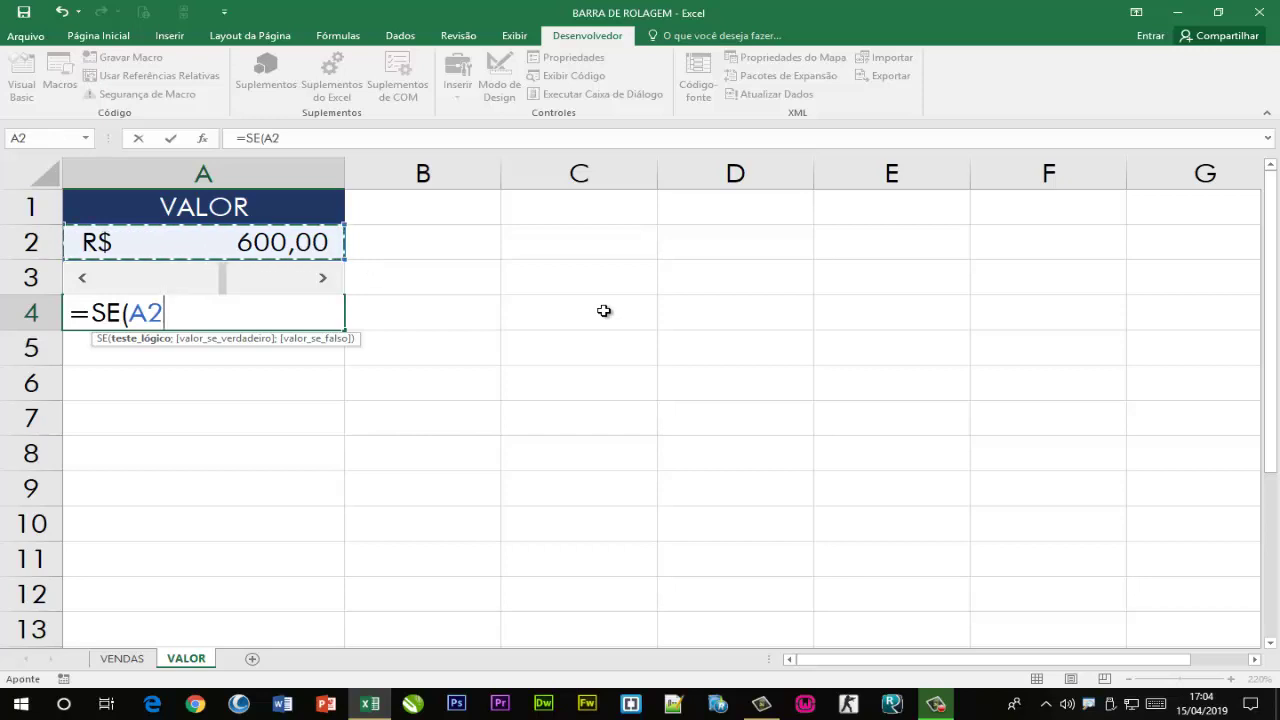
text(>=500)
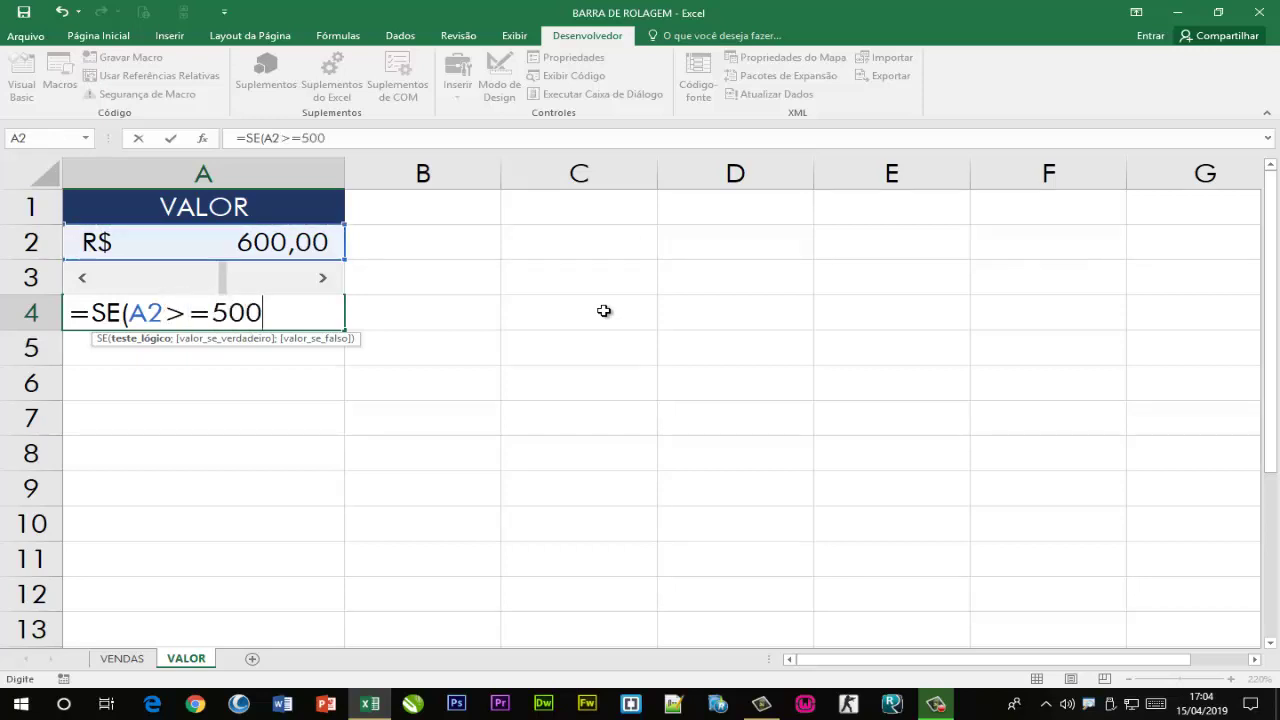
text(;")
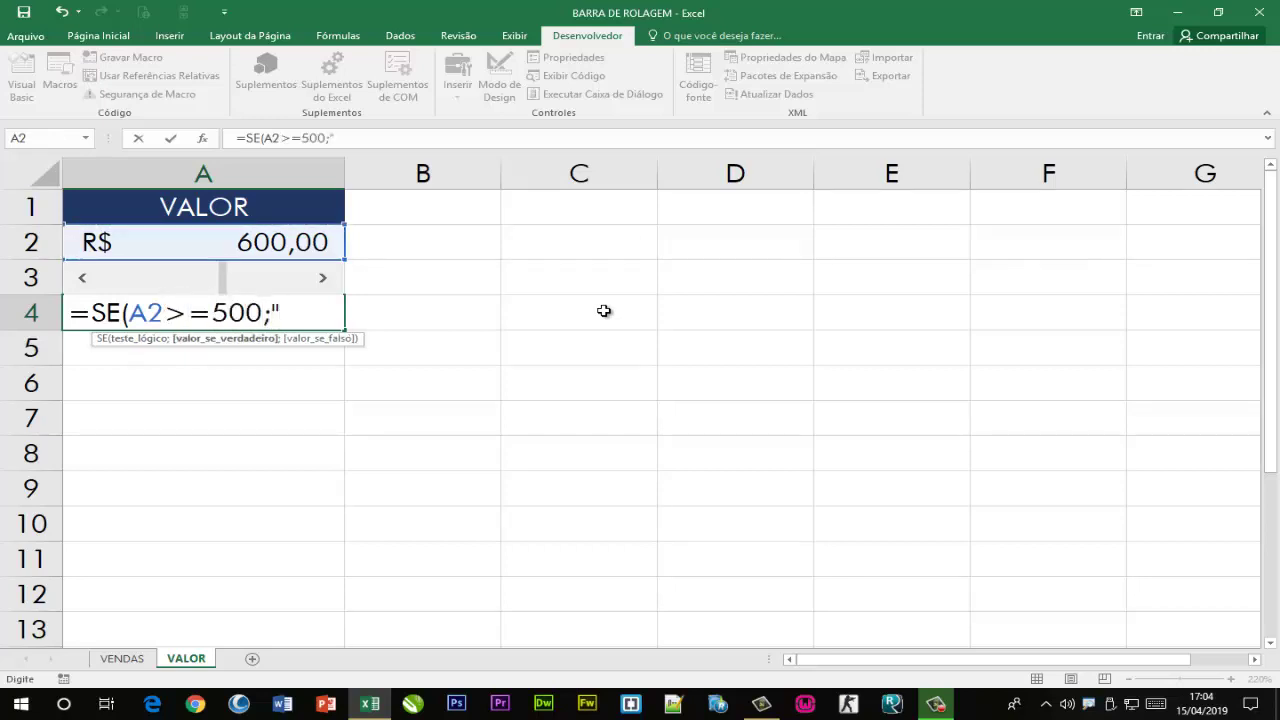
text(P)
text(OSITI)
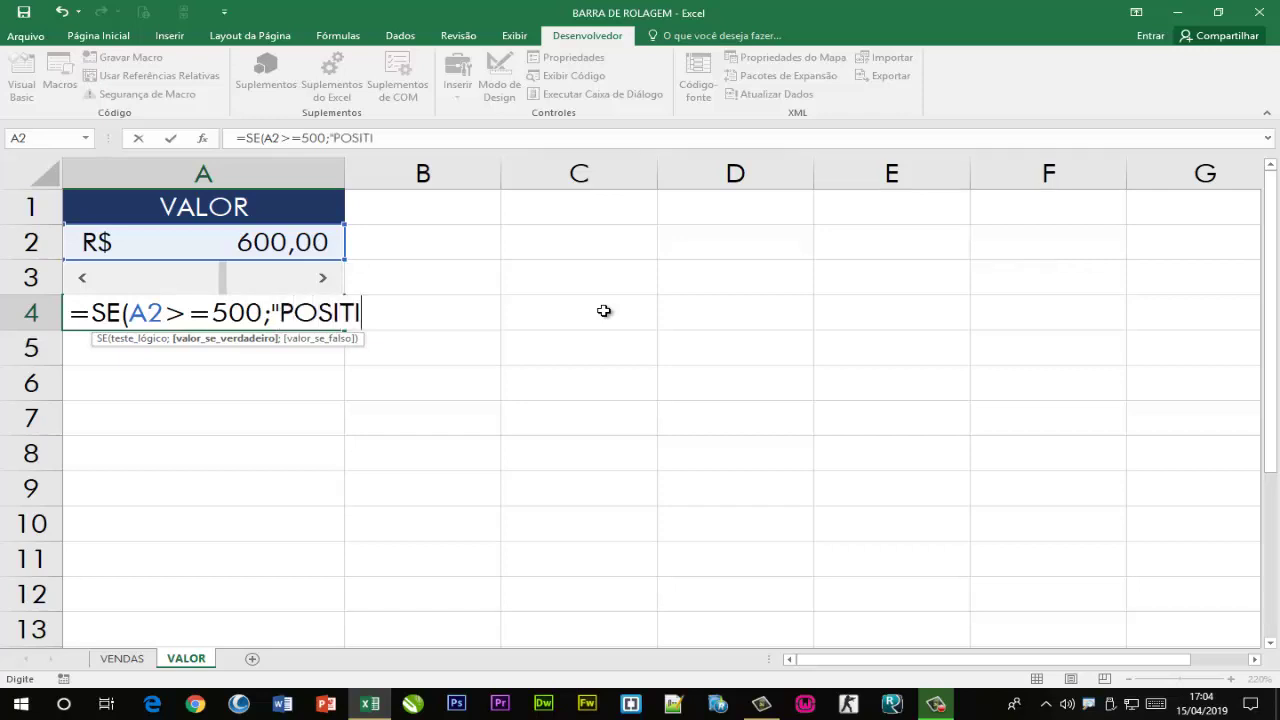
text(VO")
text(;")
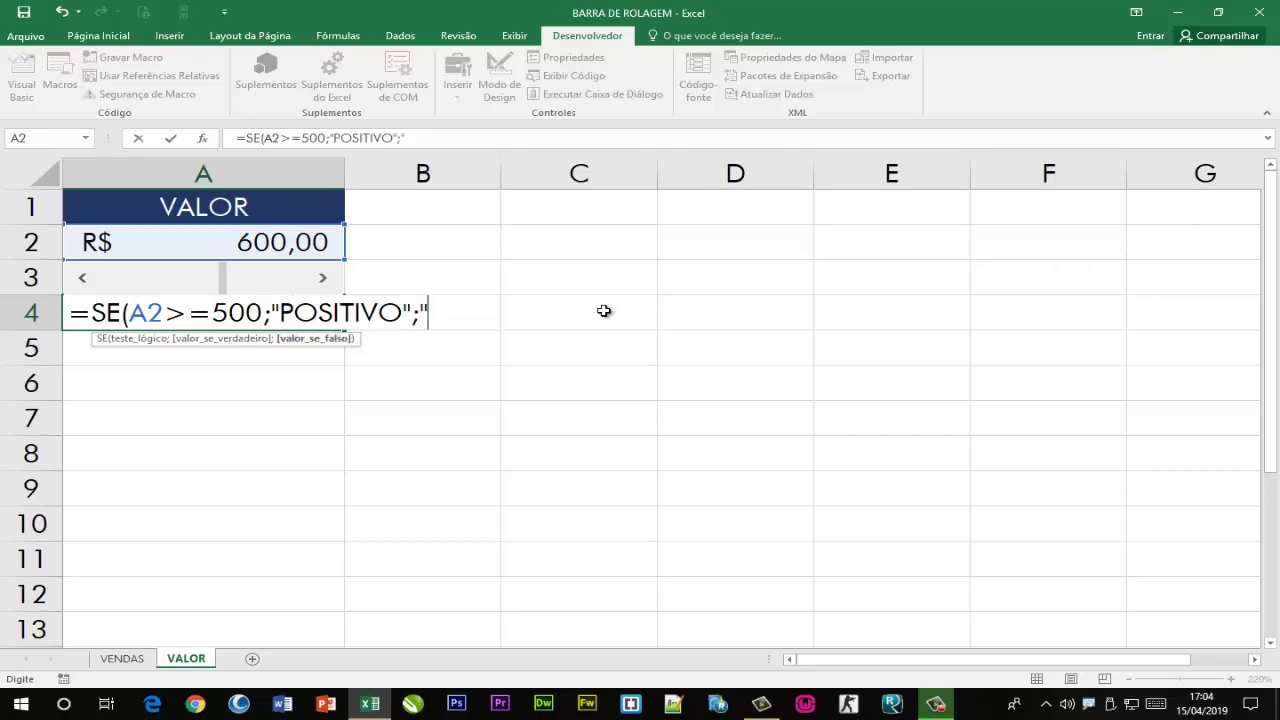
text(NEGA)
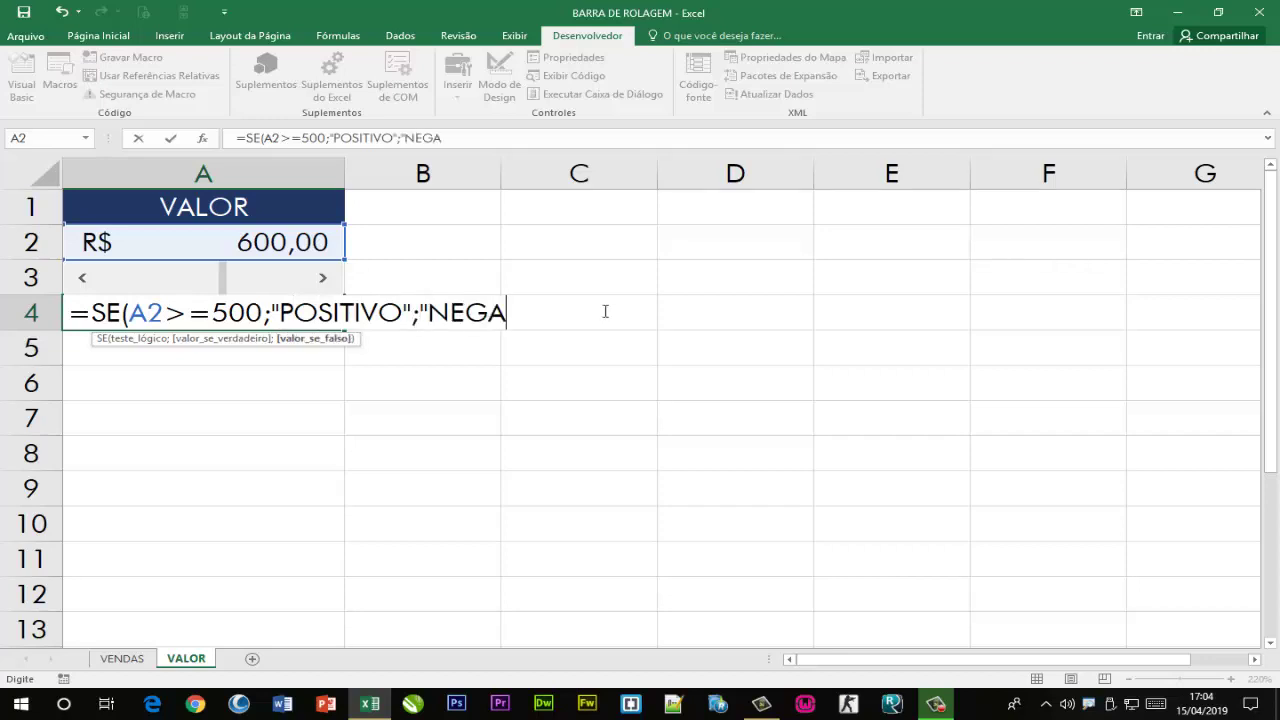
text(TIVO)
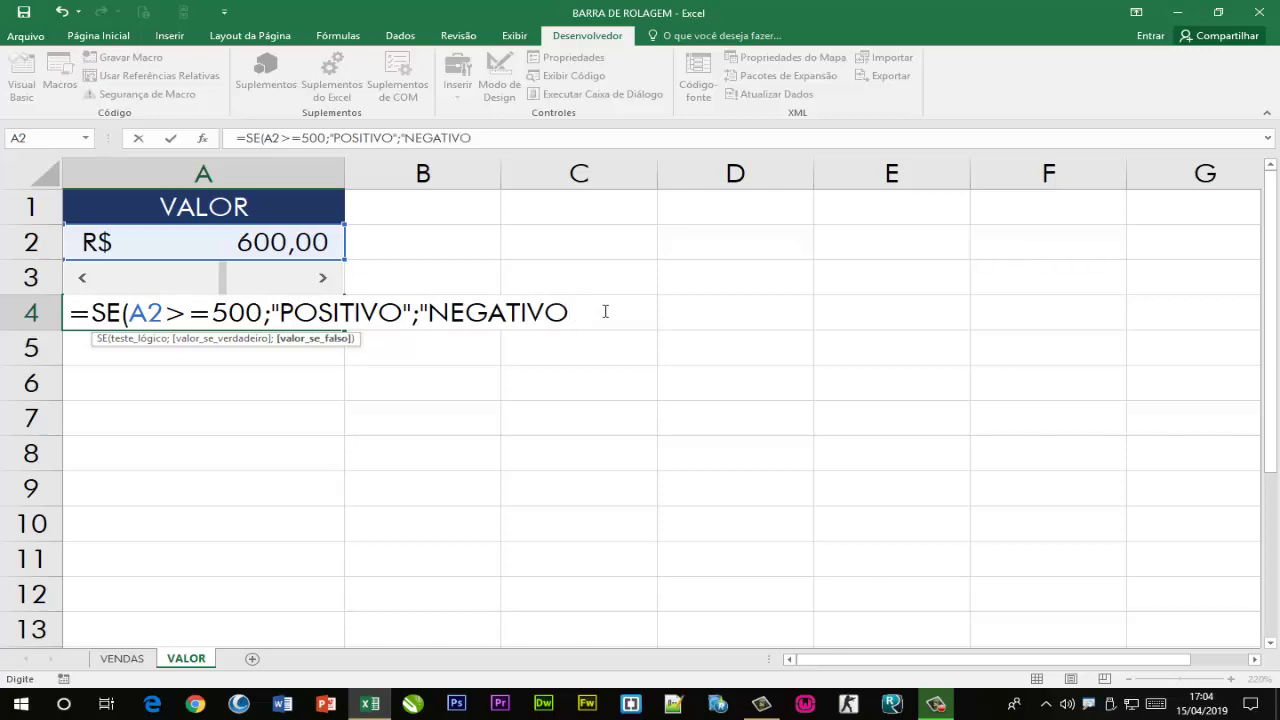
text("))
key(Return)
click(243, 313)
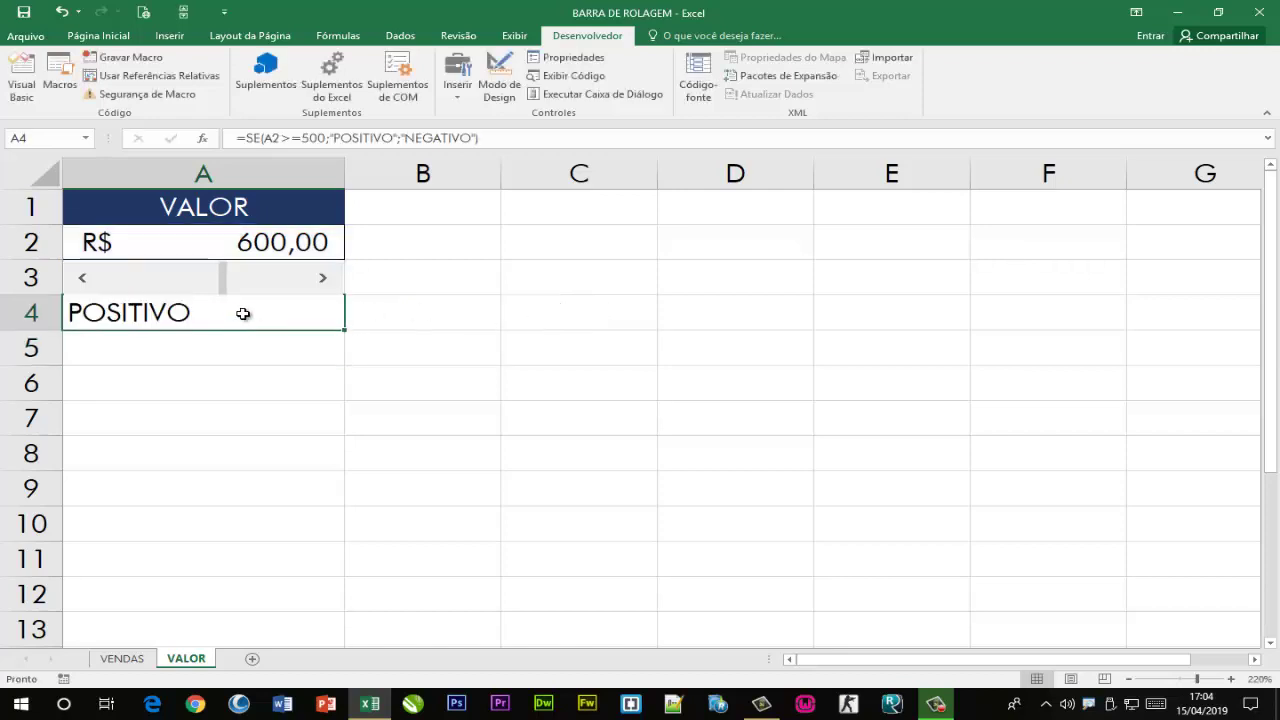
click(98, 35)
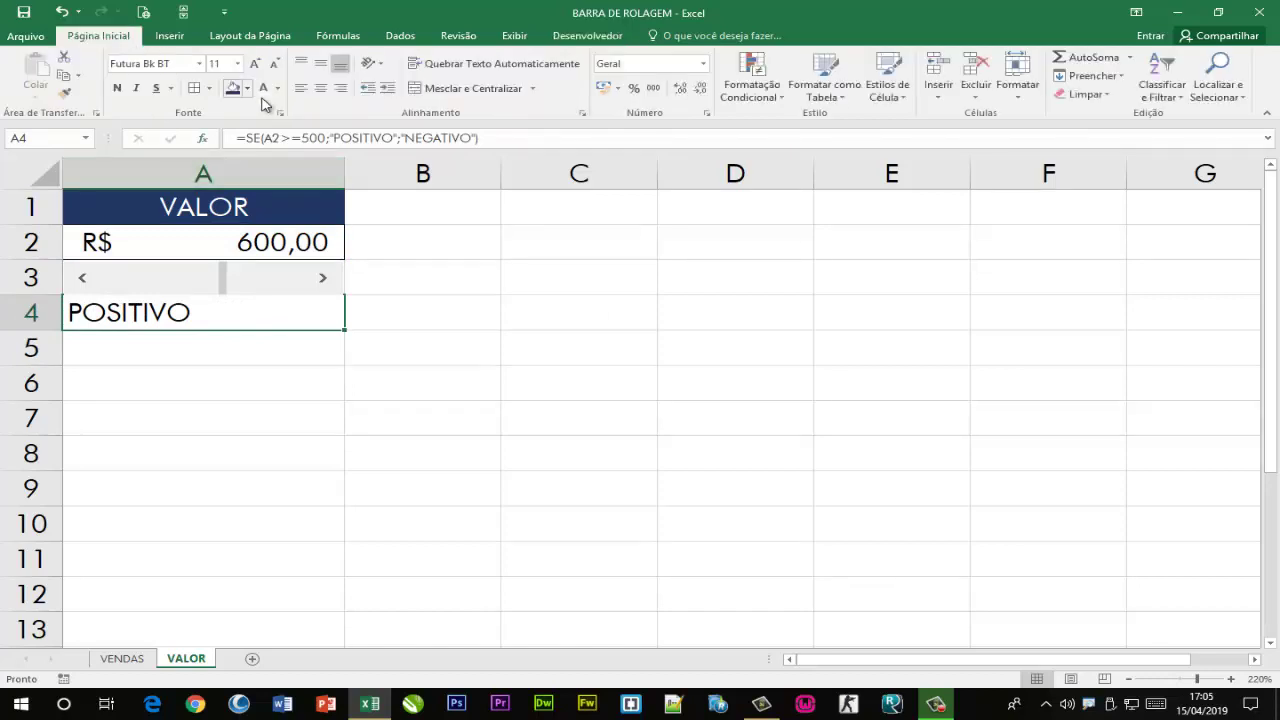
Centre the POSITIVO result in cell A4
click(322, 90)
click(394, 392)
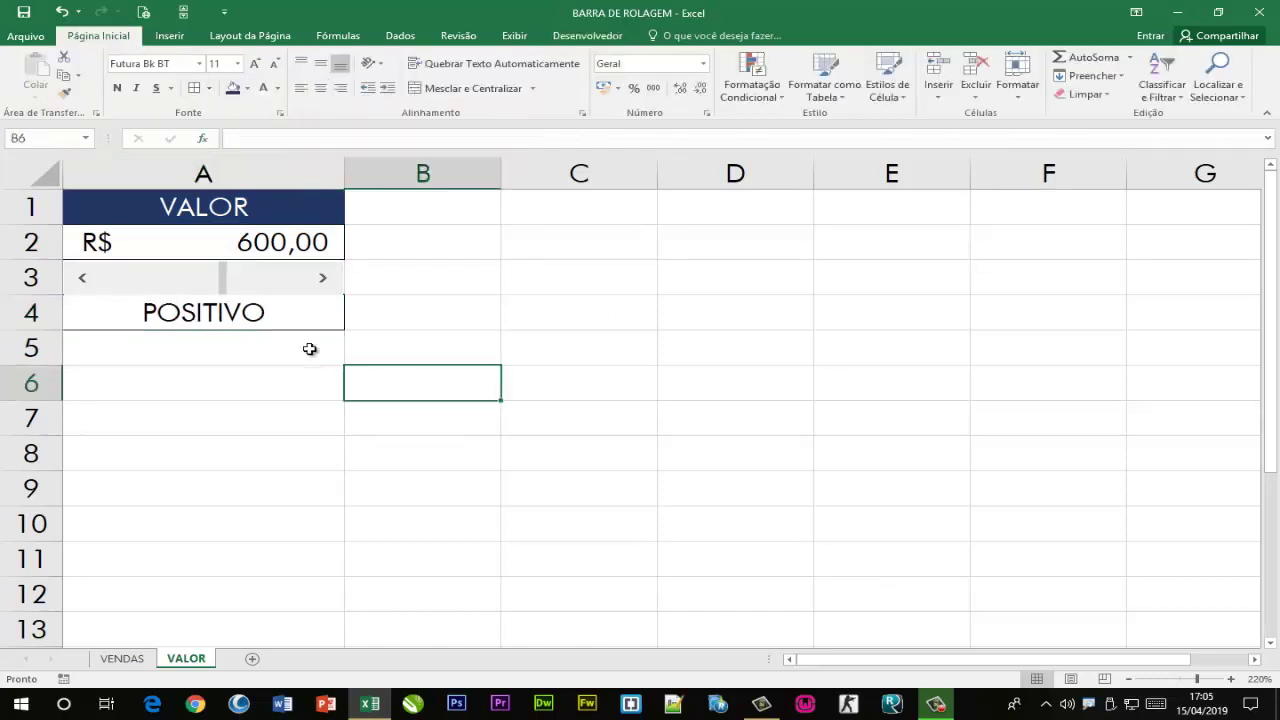
click(299, 318)
Step A2 up by 50s with the scroll bar, then down below 500 until A4 shows NEGATIVO
click(322, 279)
click(322, 279)
click(322, 279)
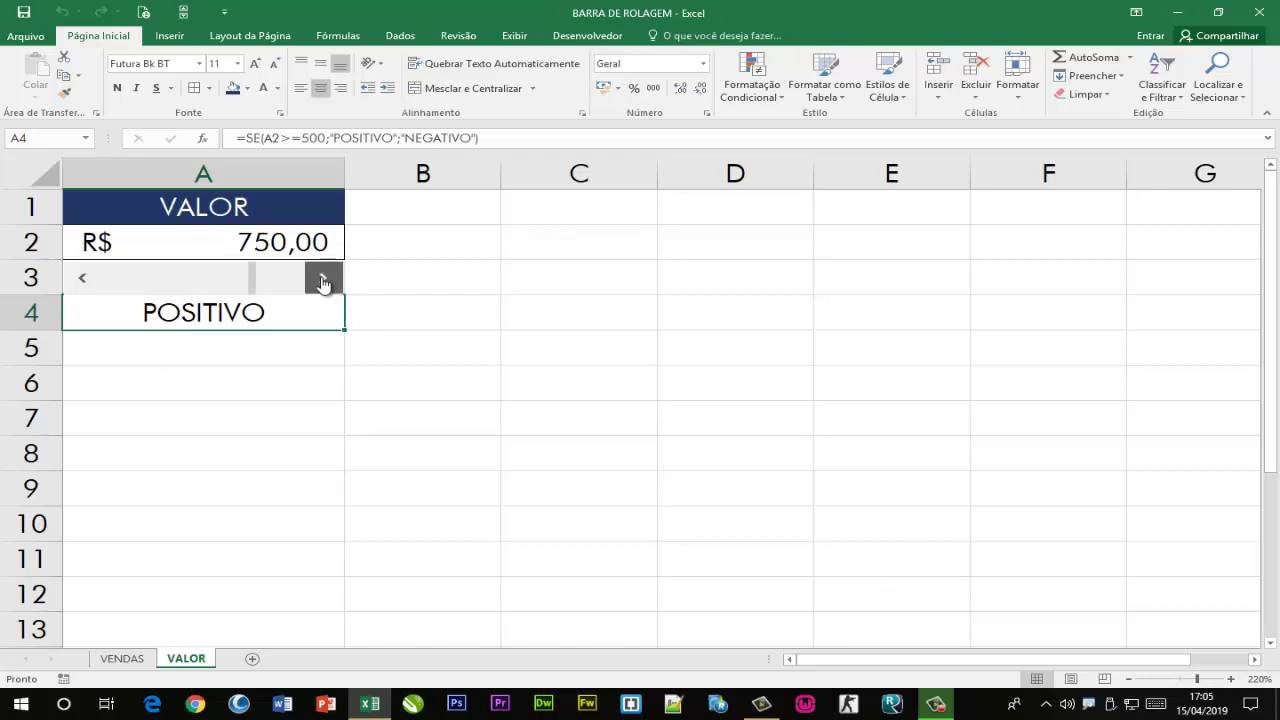
click(322, 279)
click(322, 279)
click(322, 279)
click(83, 279)
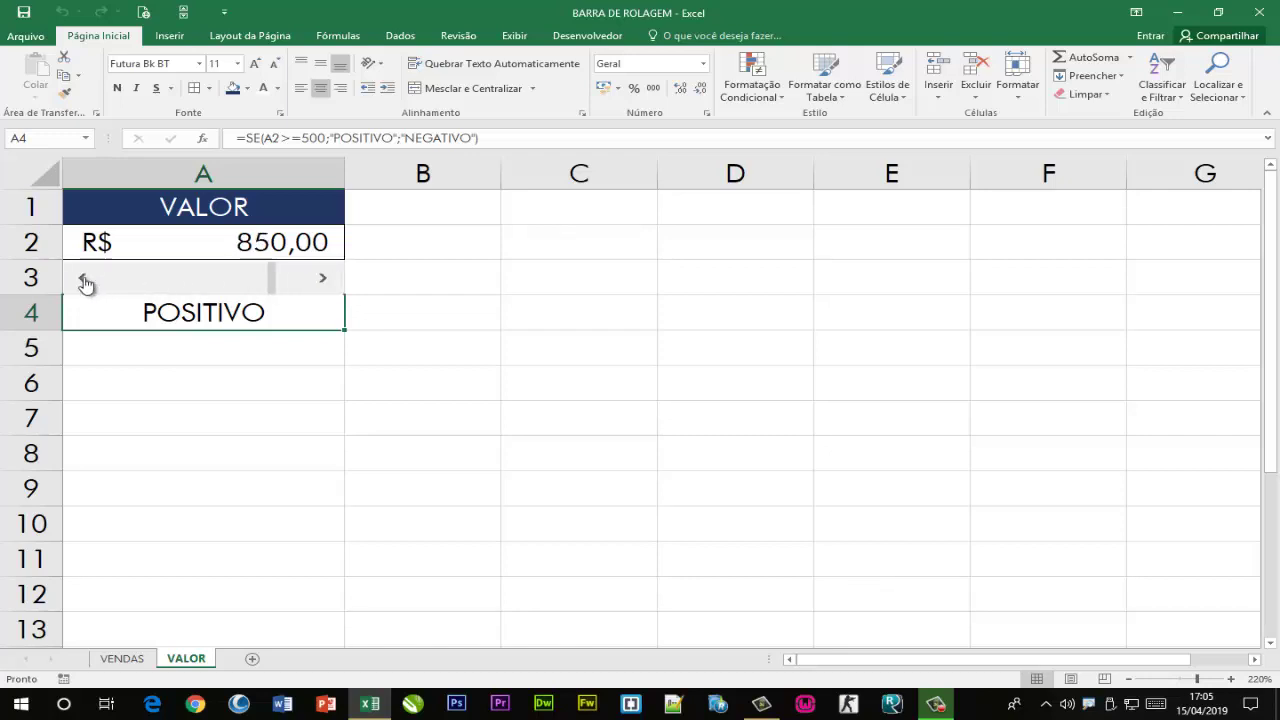
click(83, 279)
click(83, 279)
click(83, 279)
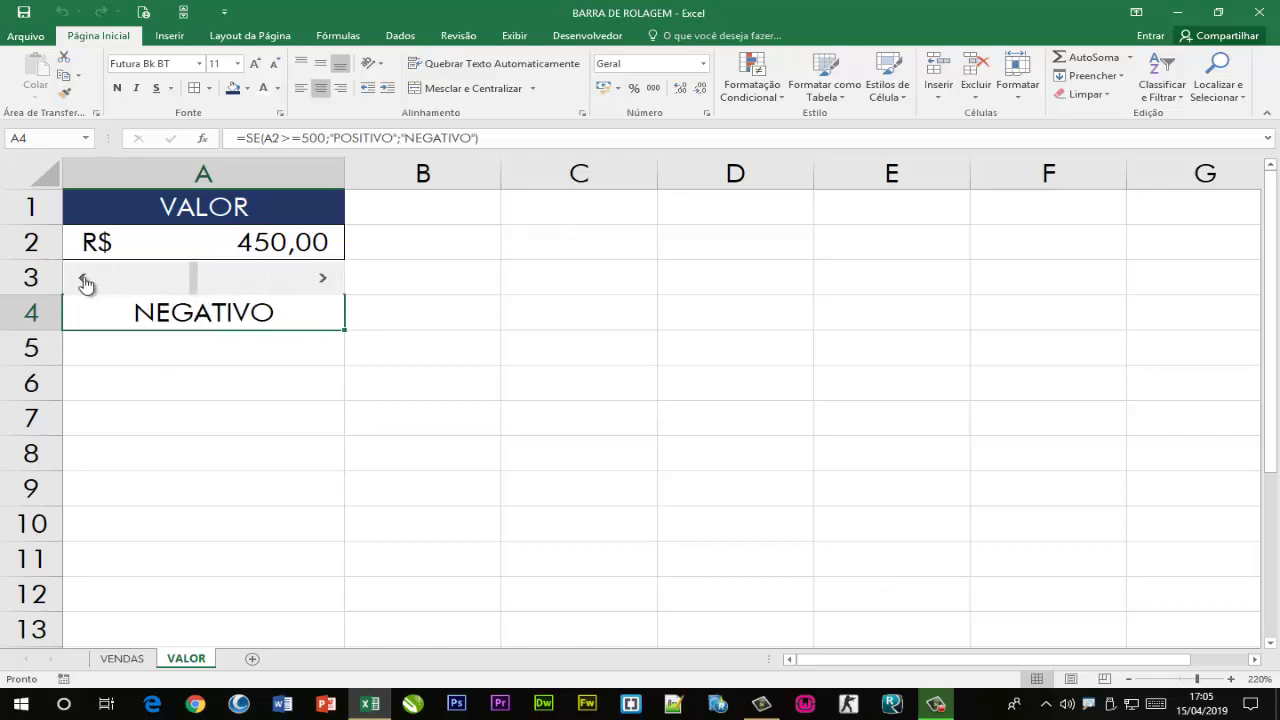
click(85, 281)
click(87, 279)
Toggle A2 between 450 and 500 to confirm A4 switches to POSITIVO at 500
click(329, 281)
click(329, 281)
click(329, 281)
click(85, 283)
click(320, 280)
click(83, 279)
click(318, 279)
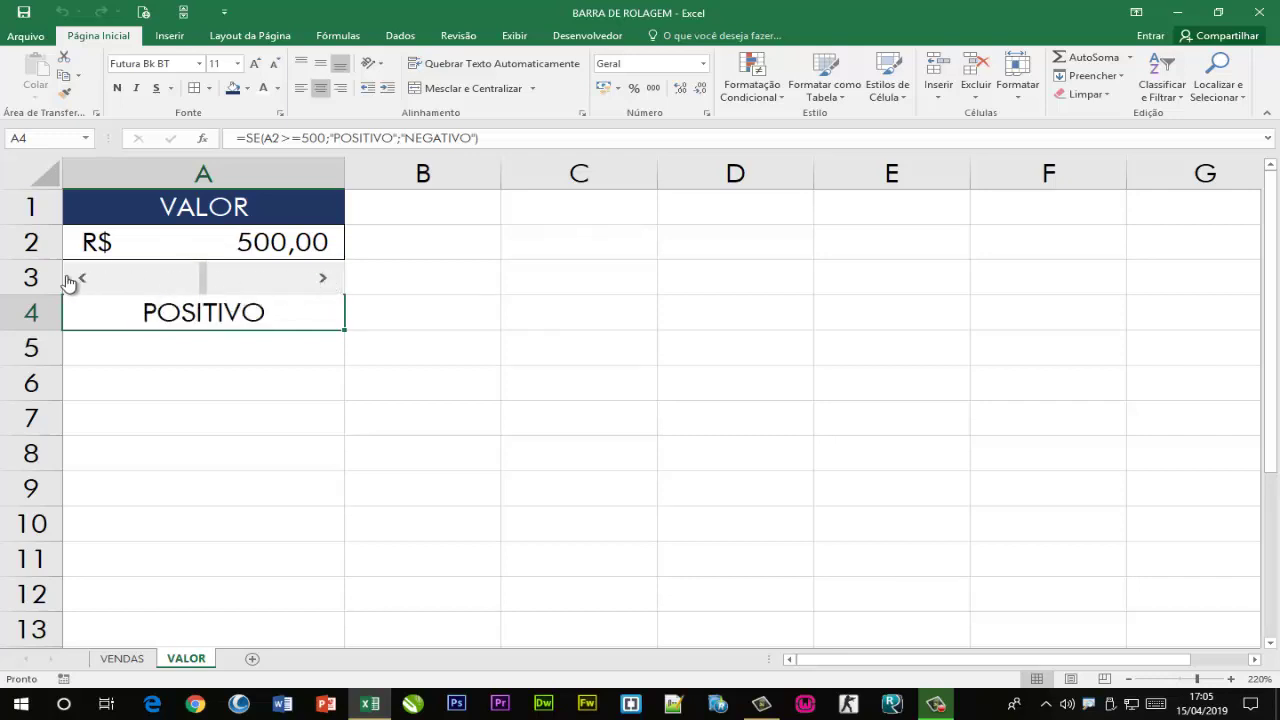
click(80, 280)
click(326, 281)
Fill cell A4 with a dark blue background
click(614, 395)
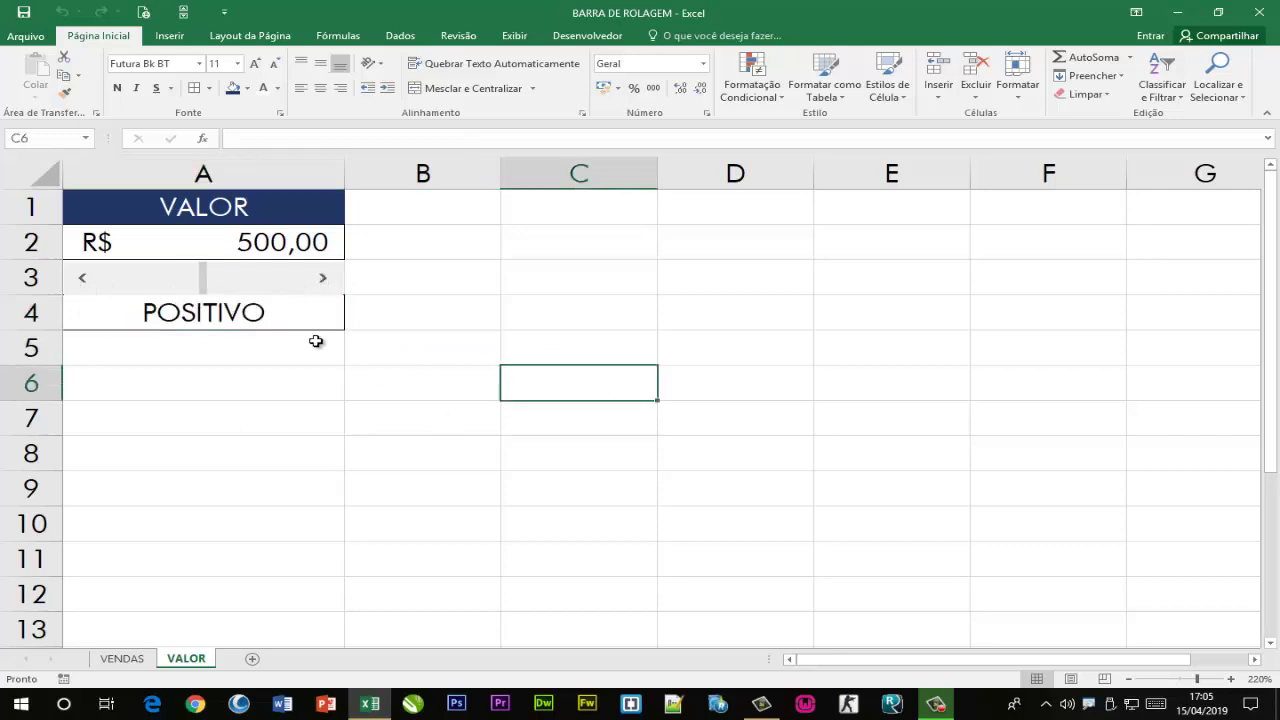
click(272, 314)
click(232, 88)
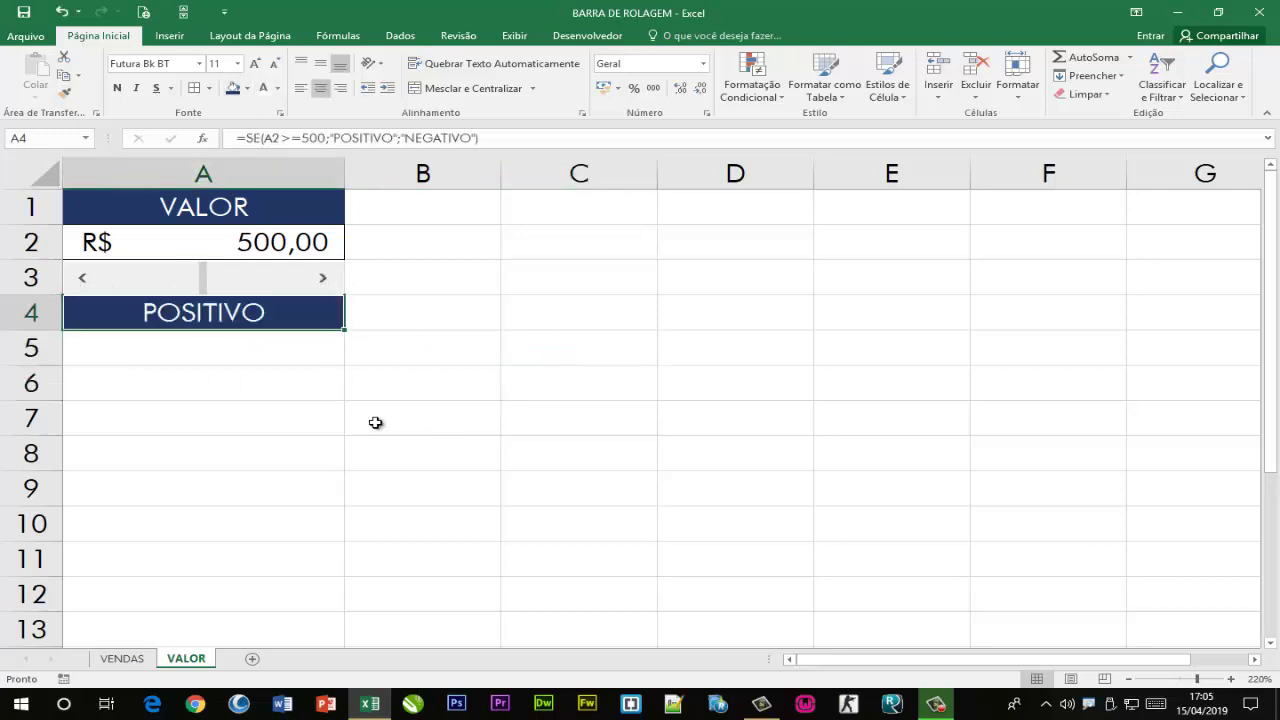
click(705, 395)
Retest the scroll bar, raising A2 to 600 and lowering it back to 500
click(320, 280)
click(320, 280)
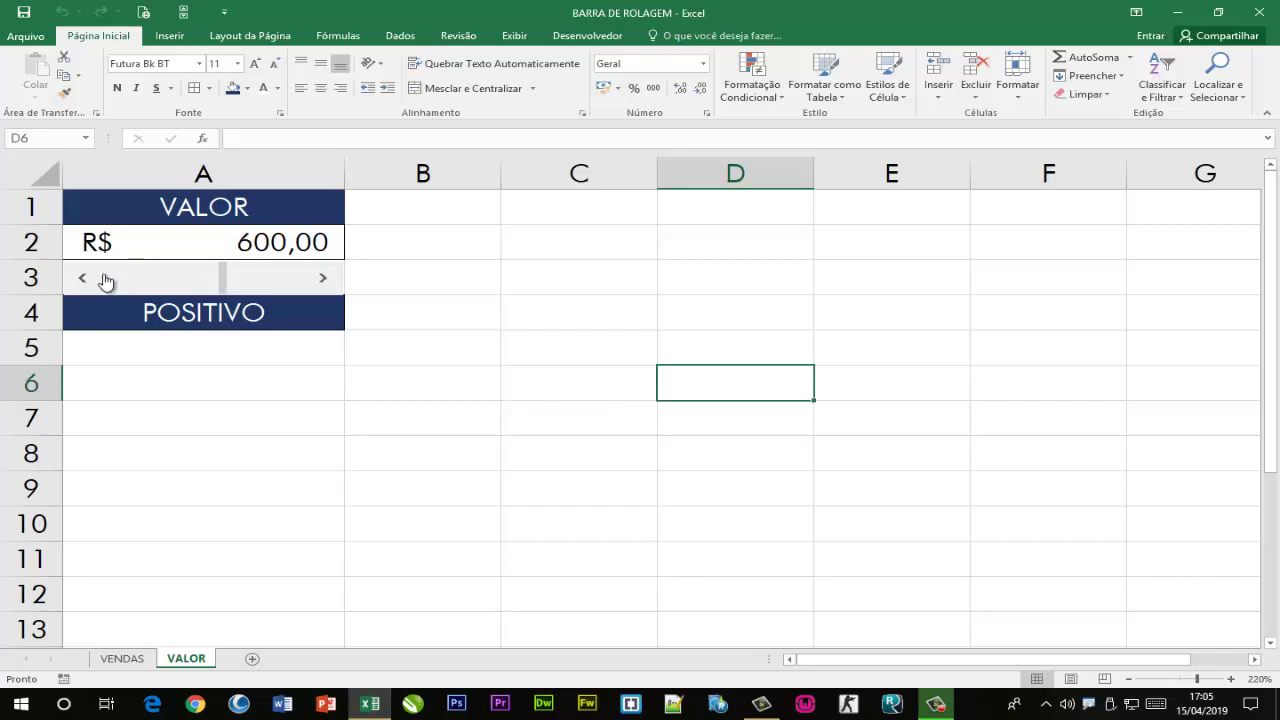
click(82, 278)
click(82, 278)
click(106, 280)
click(323, 278)
click(323, 278)
click(323, 278)
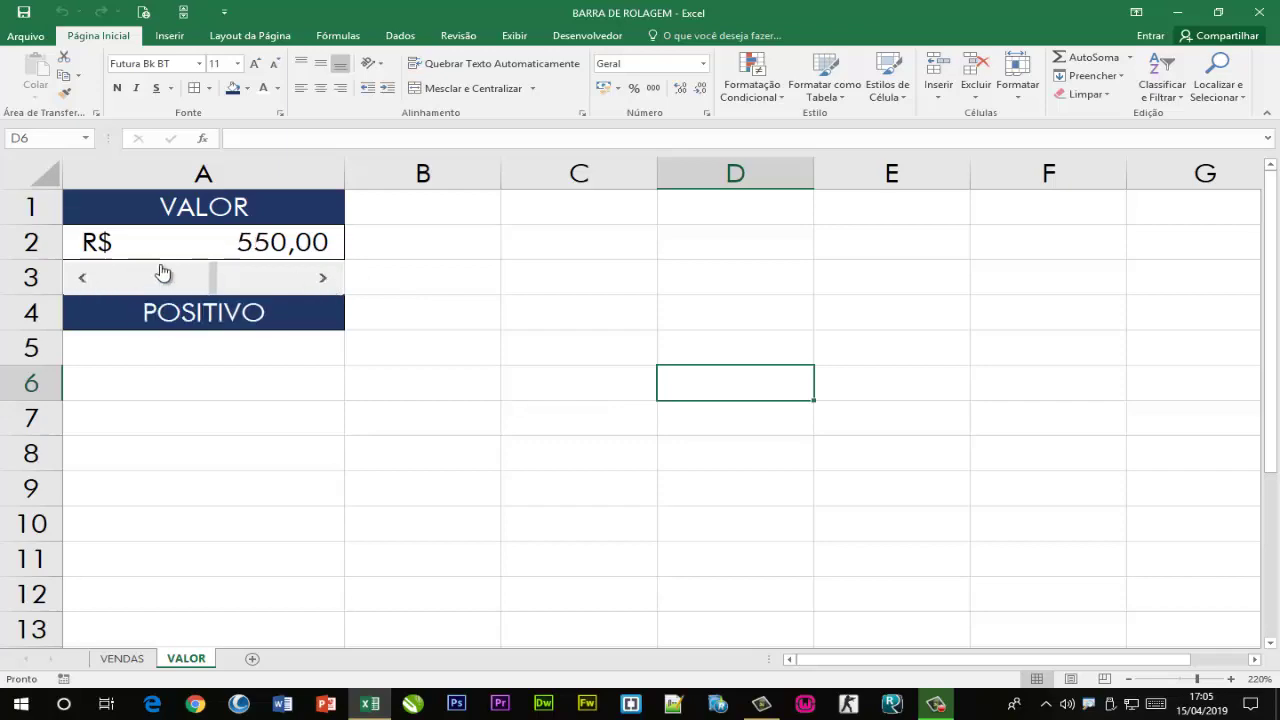
click(82, 278)
click(118, 658)
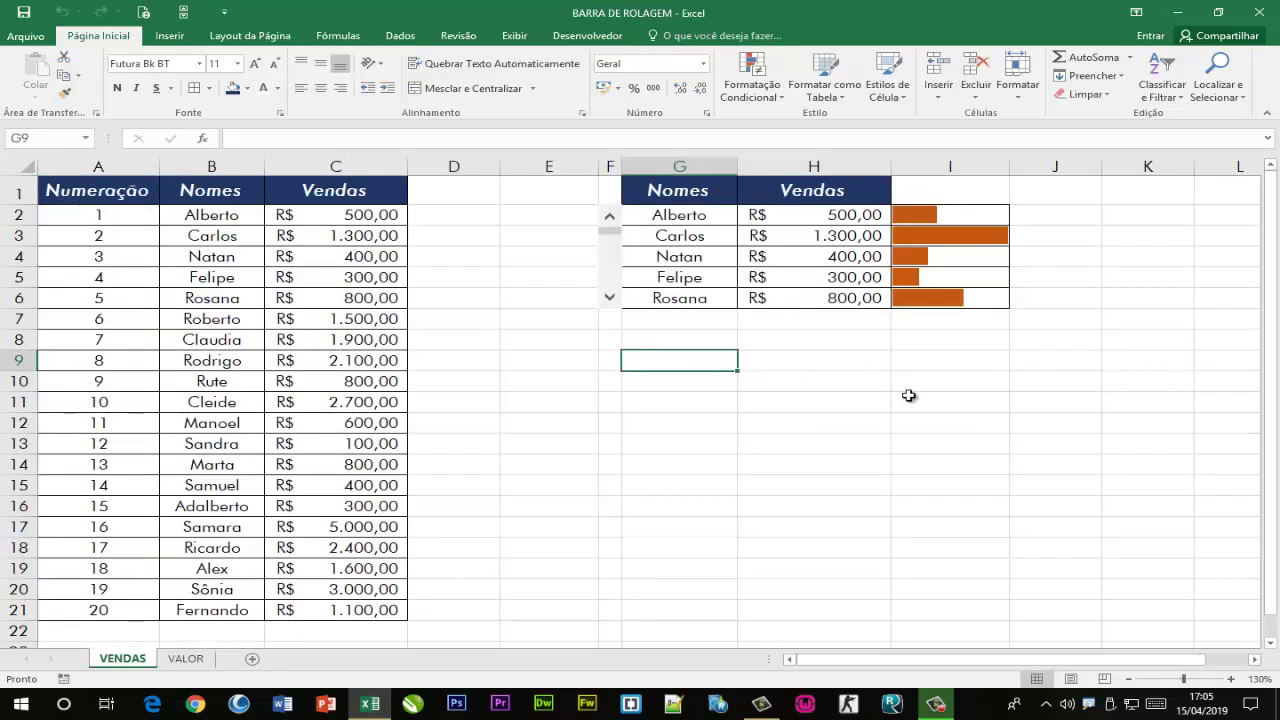
click(939, 421)
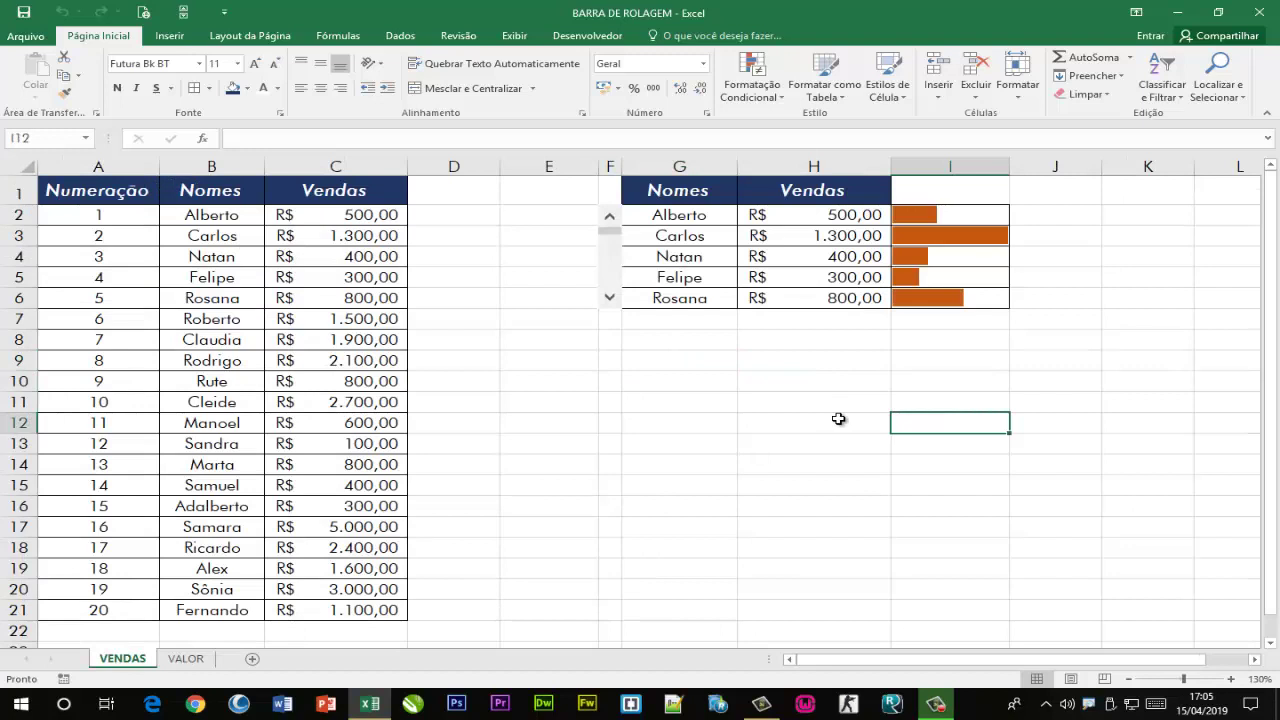